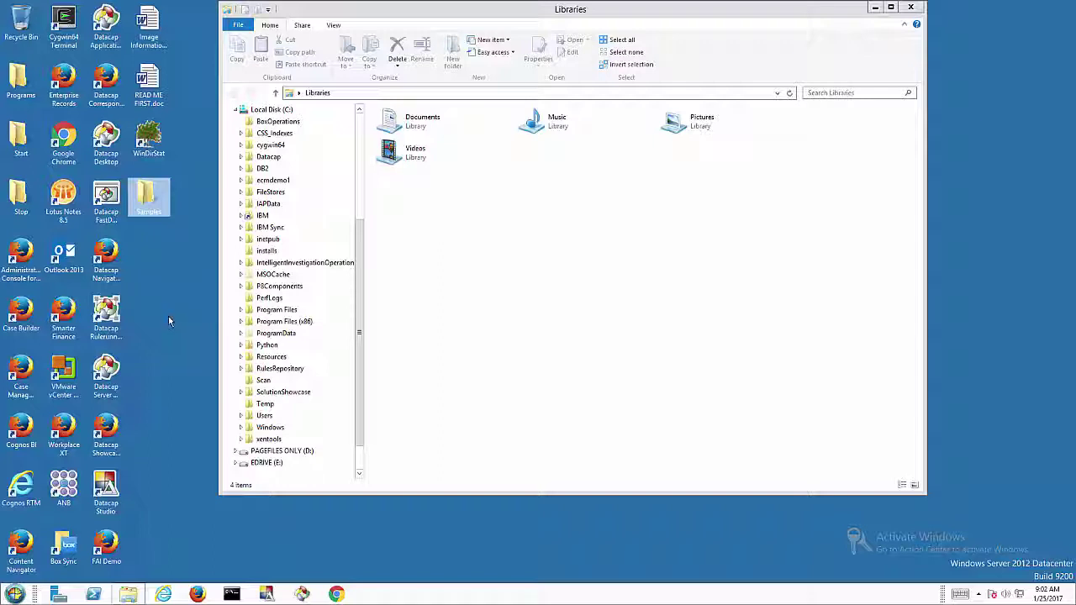
# Open Scan1-Check-2017-01-20.pdf from the Samples folder in Acrobat Reader
pyautogui.doubleClick(141, 187)
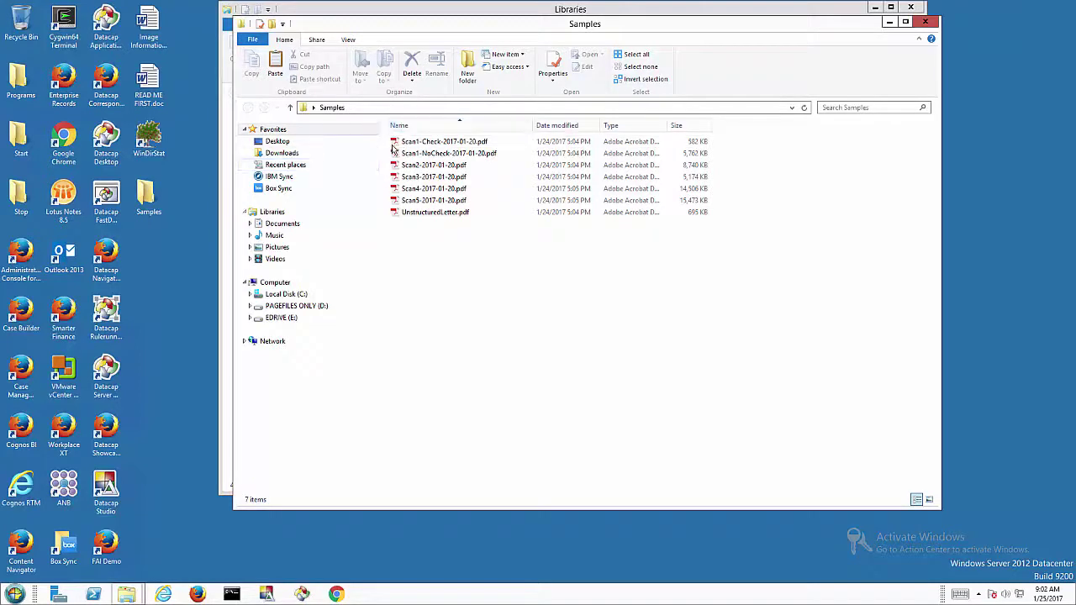
pyautogui.click(398, 145)
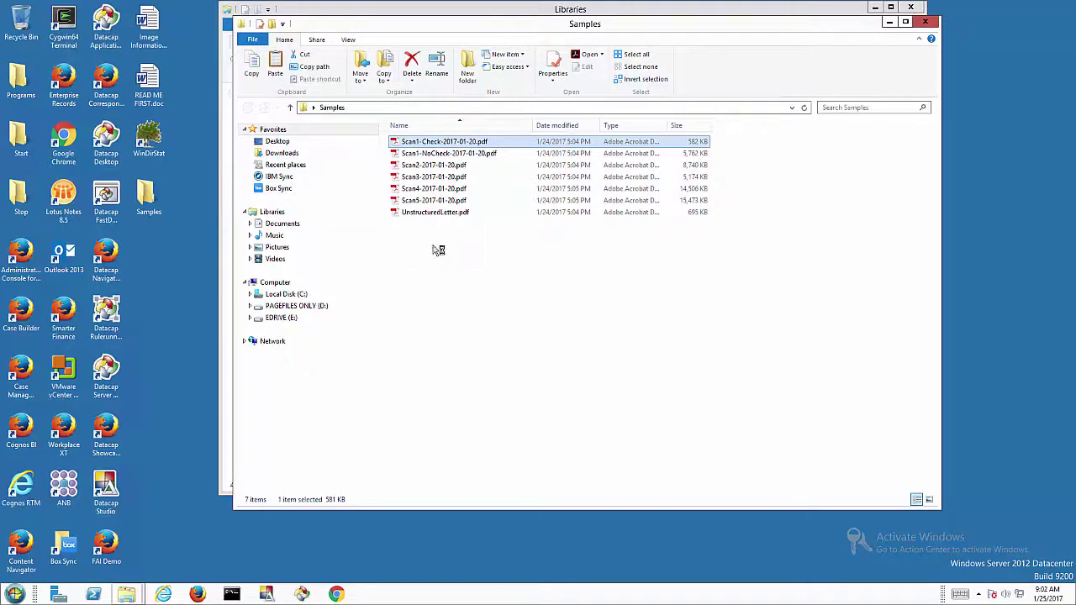
pyautogui.doubleClick(400, 172)
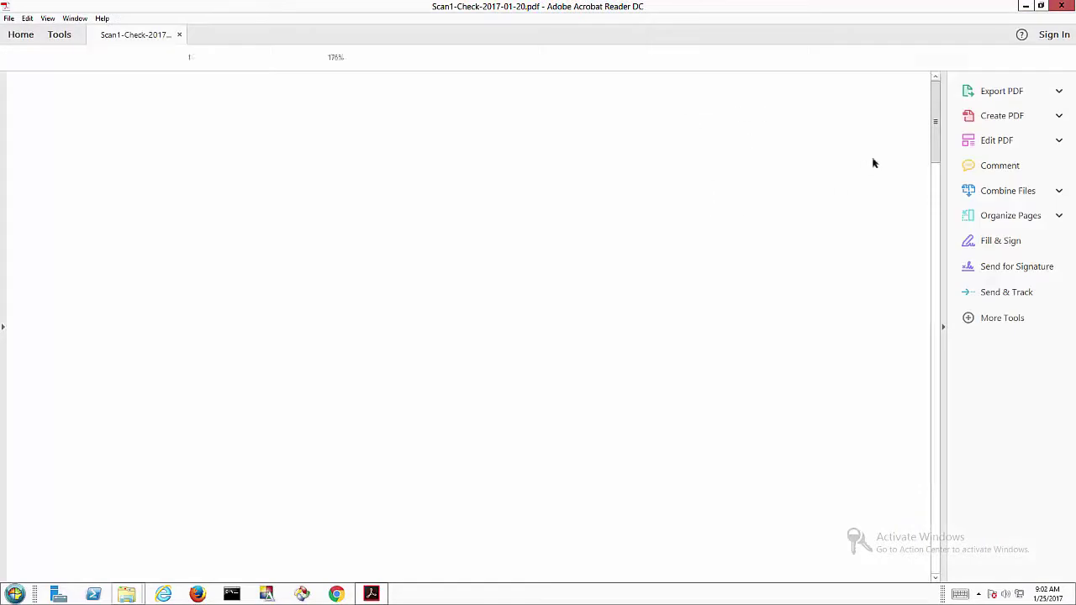
# Page through the Scan1-Check and Scan1-NoCheck scans, closing each afterward
pyautogui.click(936, 262)
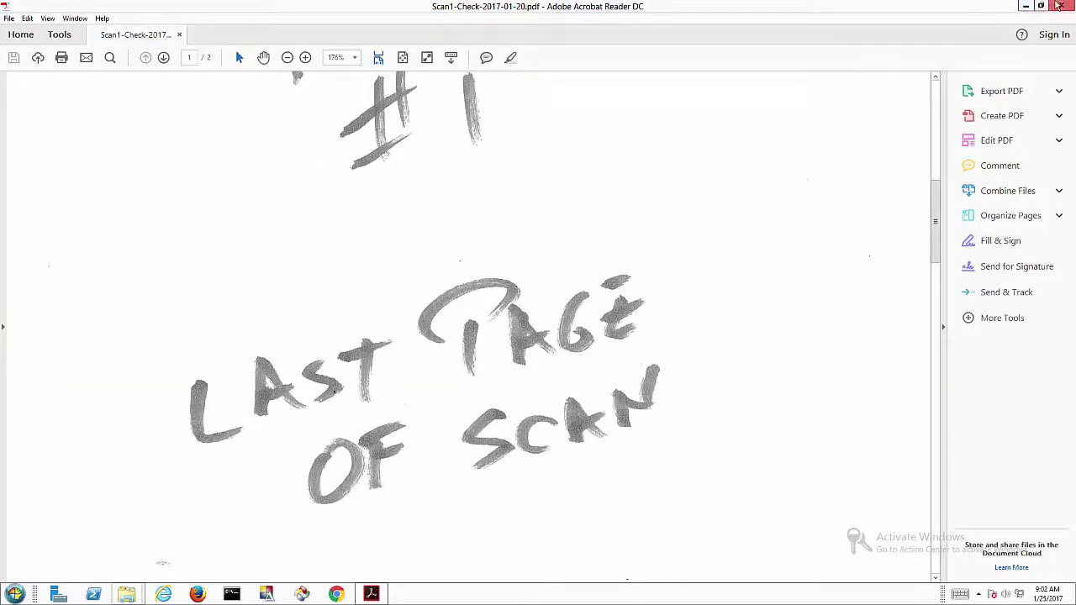
pyautogui.click(1061, 6)
pyautogui.doubleClick(410, 153)
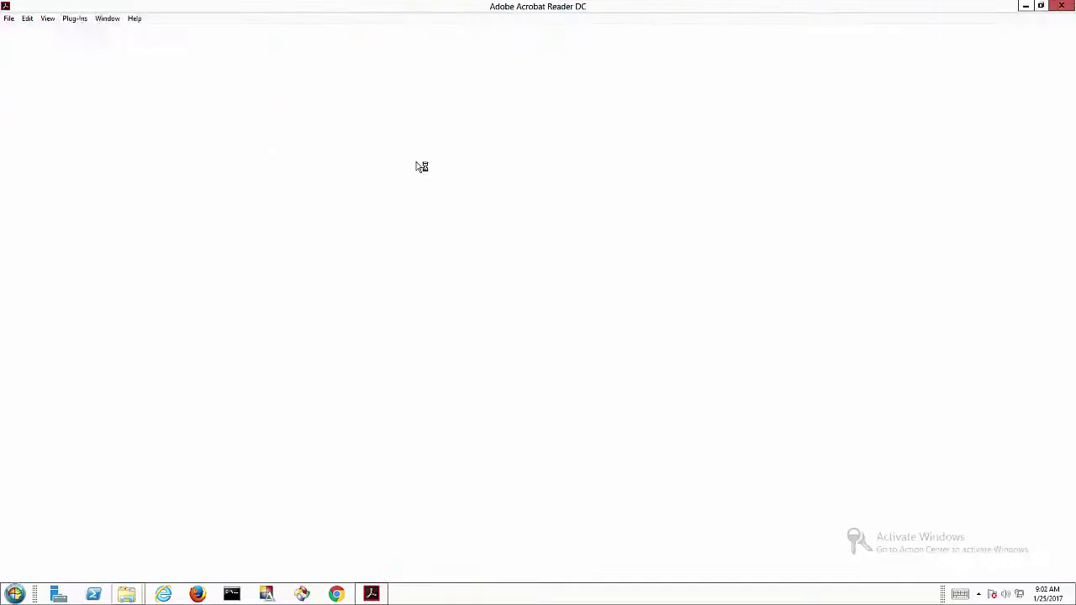
pyautogui.click(1066, 7)
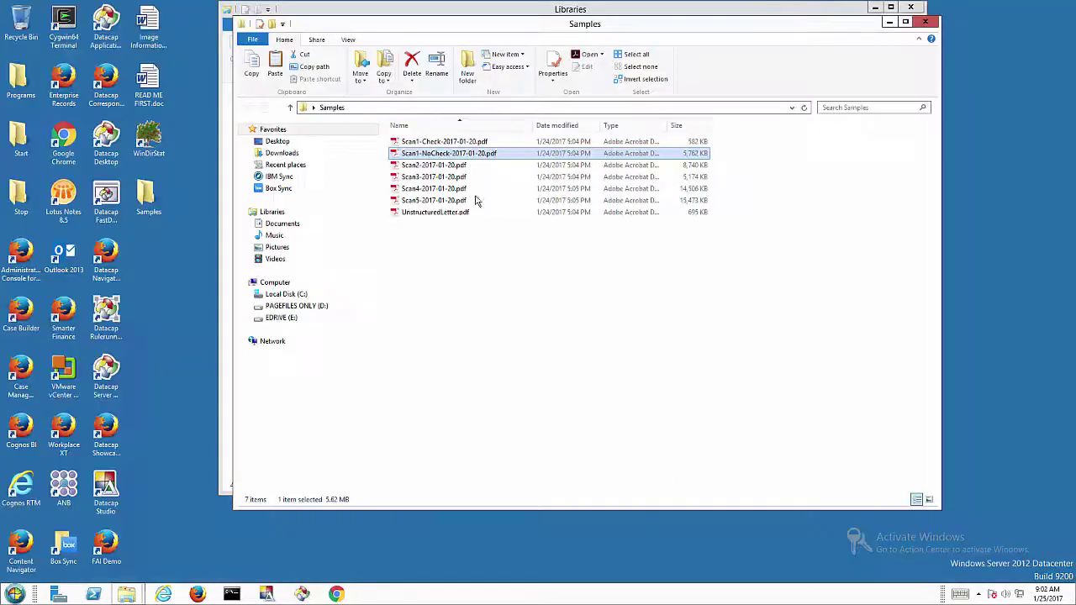
# Open Scan2-2017-01-20.pdf, dismissing the color theme prompt
pyautogui.click(409, 163)
pyautogui.doubleClick(409, 160)
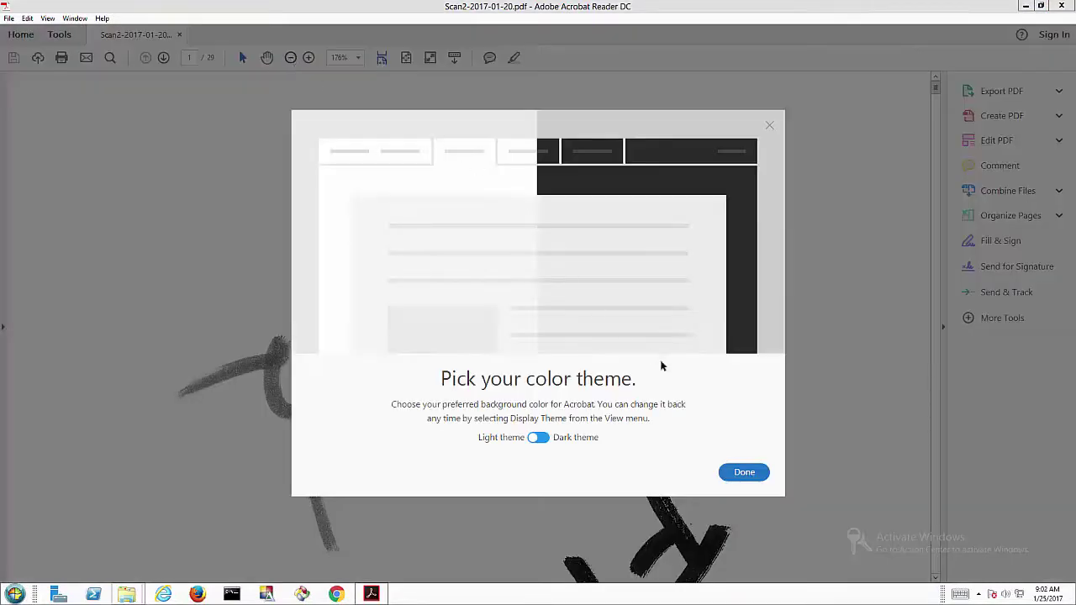
pyautogui.click(744, 472)
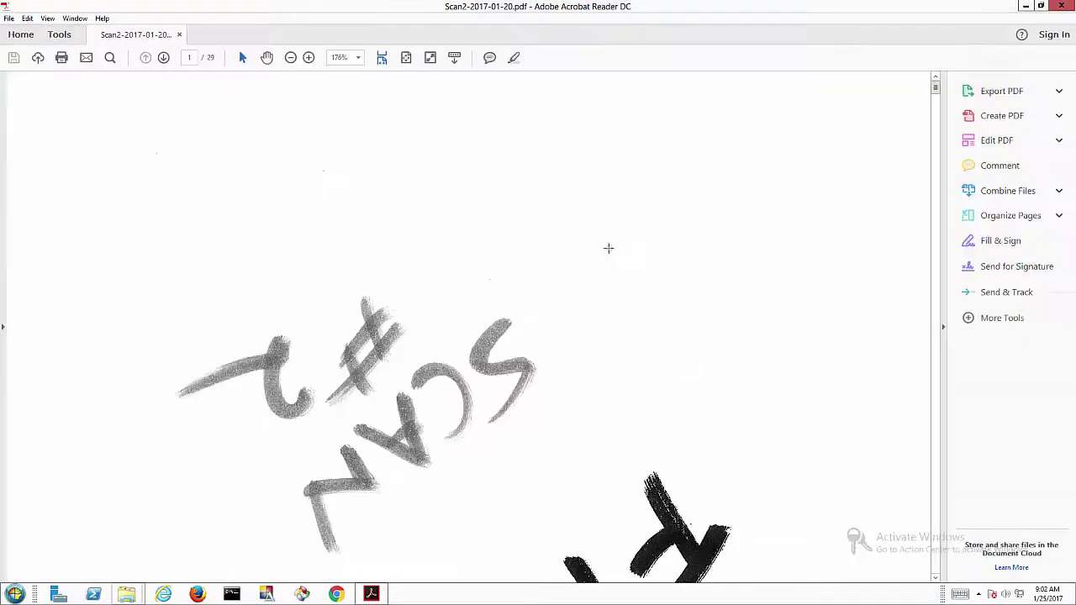
# Zoom out to 12.5% and skim through Scan2's 29 pages
pyautogui.click(290, 58)
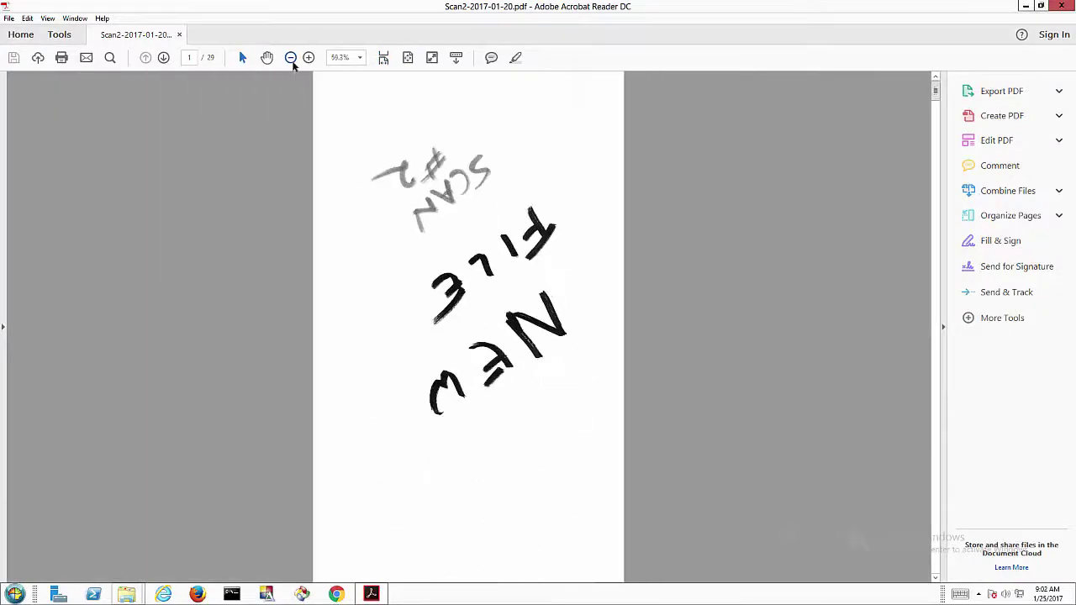
pyautogui.click(291, 57)
pyautogui.click(291, 57)
pyautogui.click(291, 57)
pyautogui.click(291, 57)
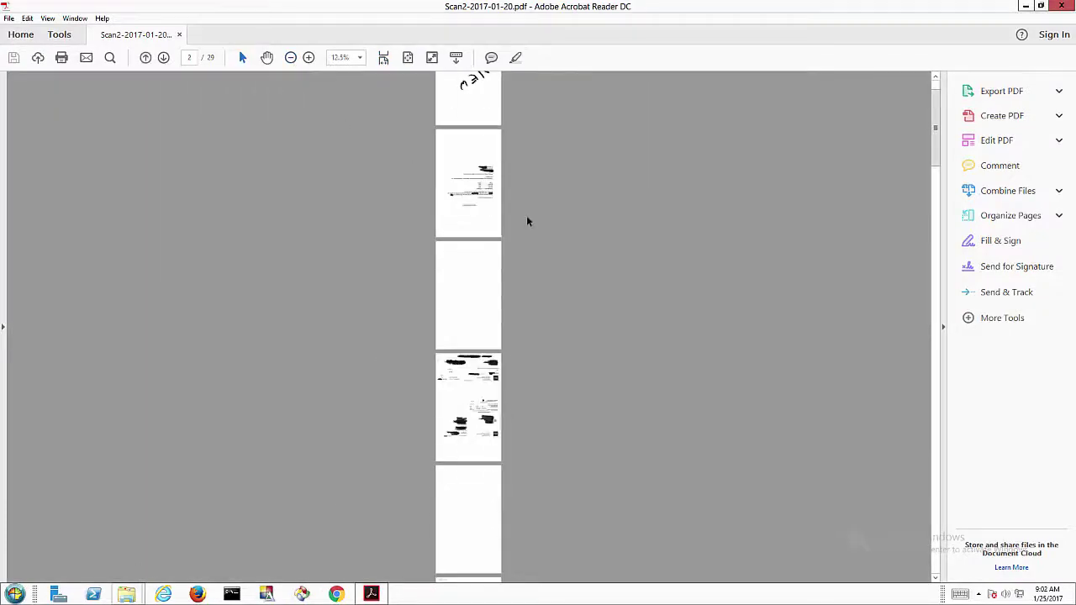
pyautogui.scroll(-3, 528, 221)
pyautogui.scroll(-2, 479, 357)
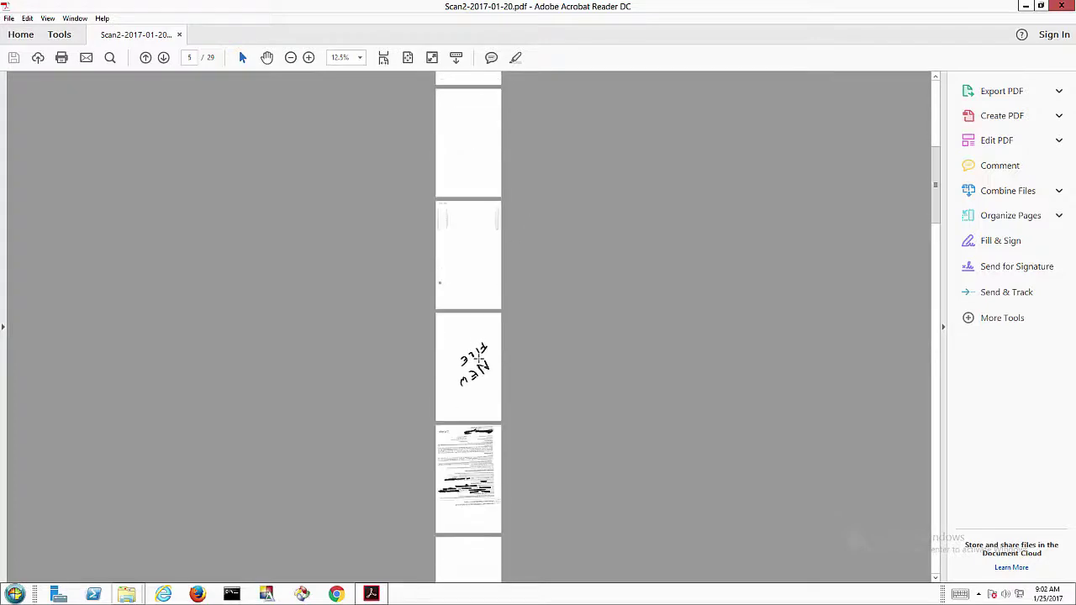
pyautogui.scroll(-2, 477, 355)
pyautogui.scroll(-4, 475, 340)
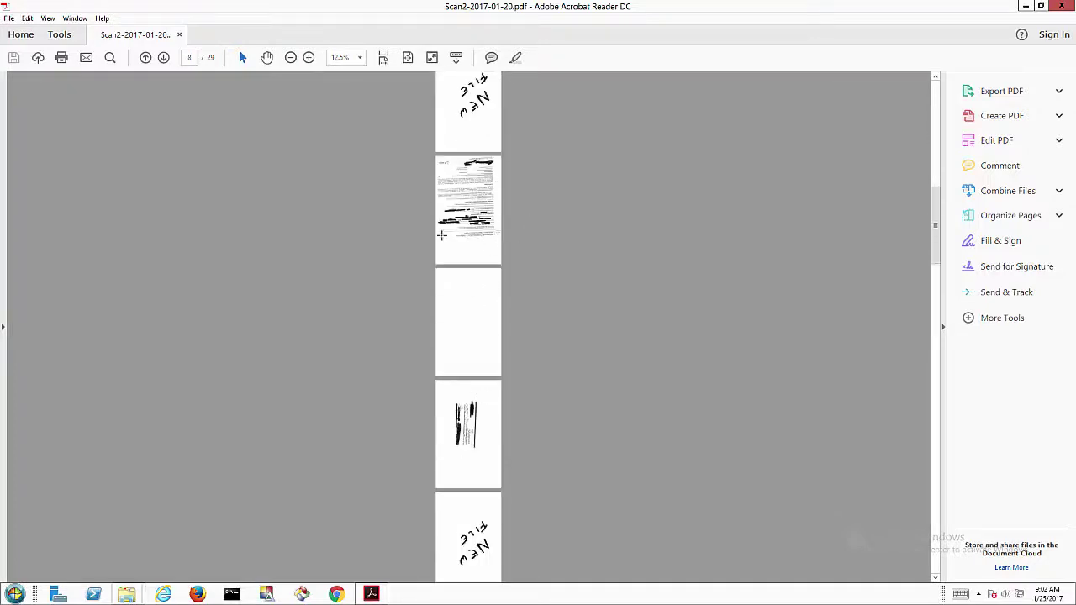
pyautogui.scroll(-4, 471, 327)
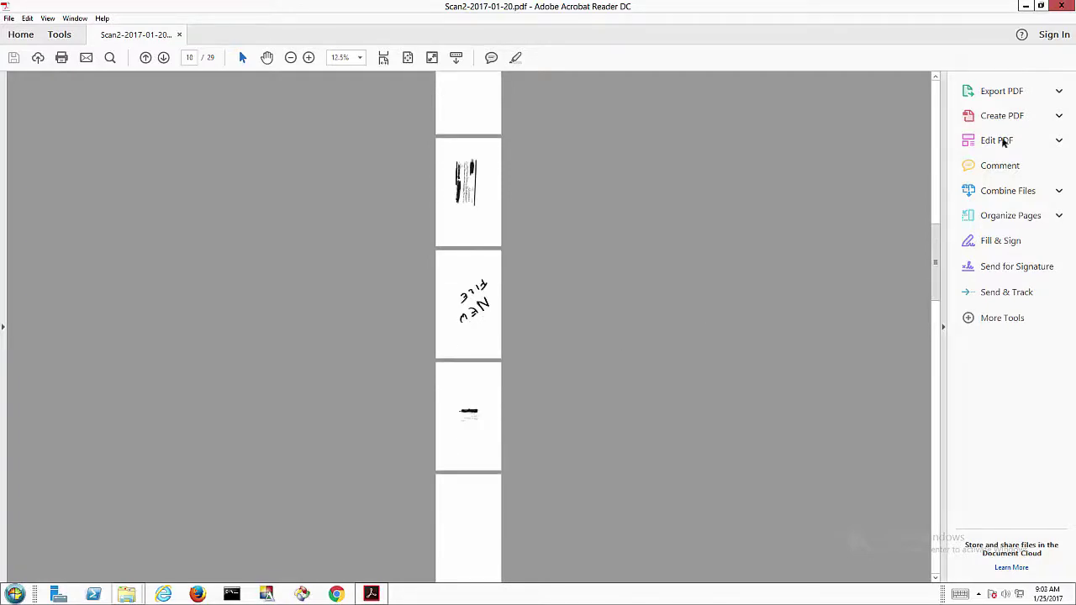
# Close Acrobat, launch Datacap FastDoc and log in to NavigatorLab with the account password
pyautogui.click(1062, 8)
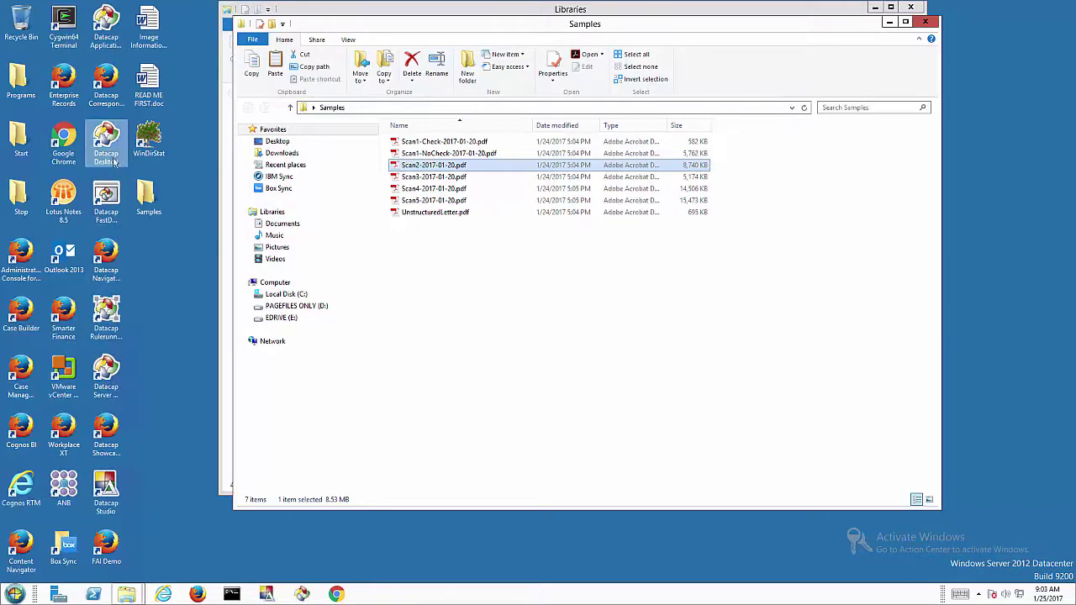
pyautogui.doubleClick(107, 195)
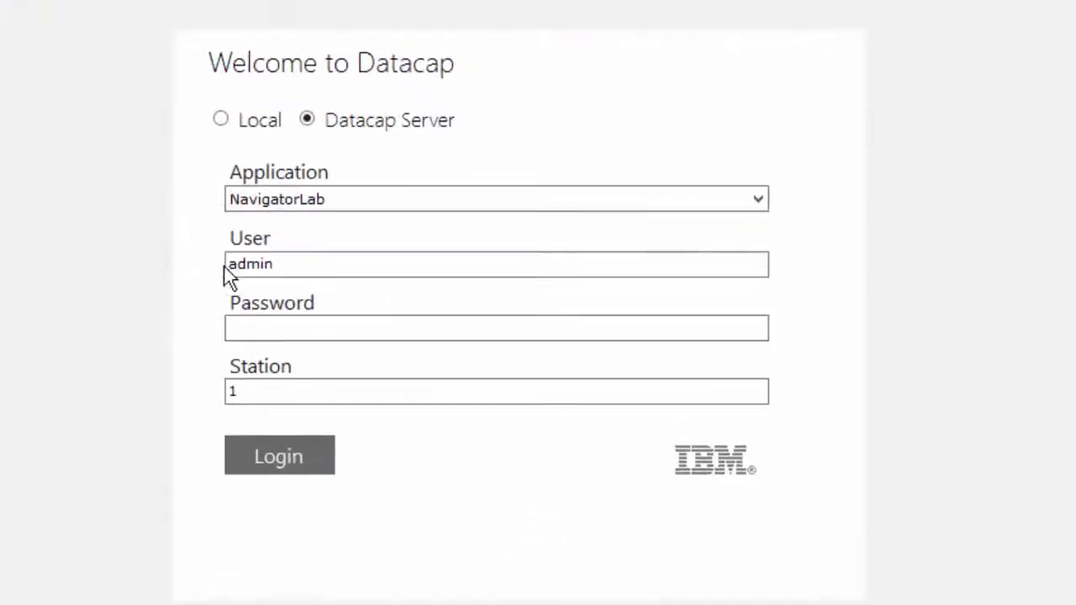
pyautogui.click(344, 325)
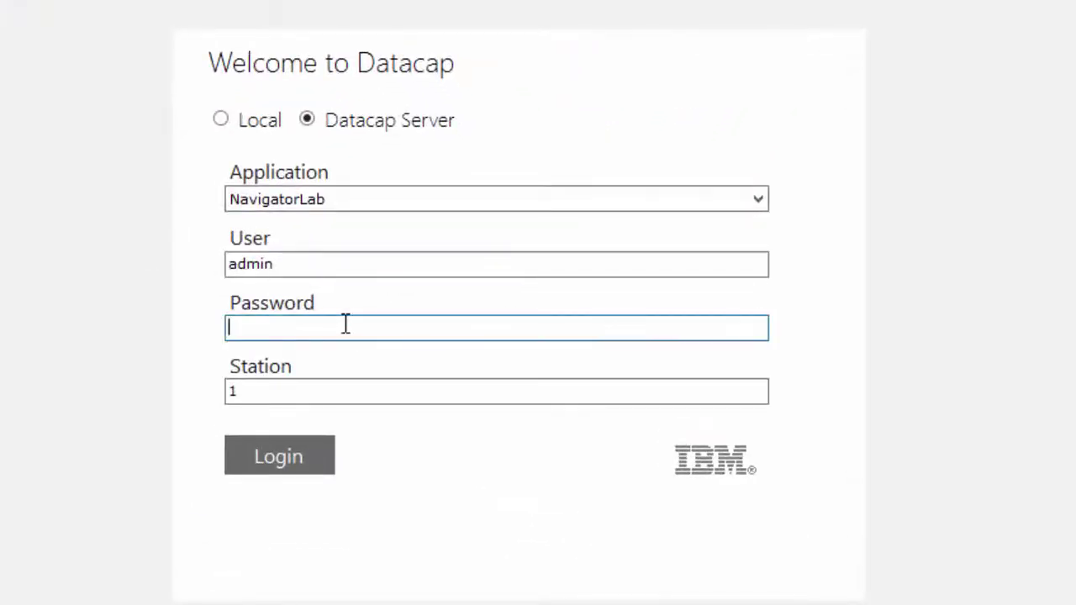
pyautogui.press('Return')
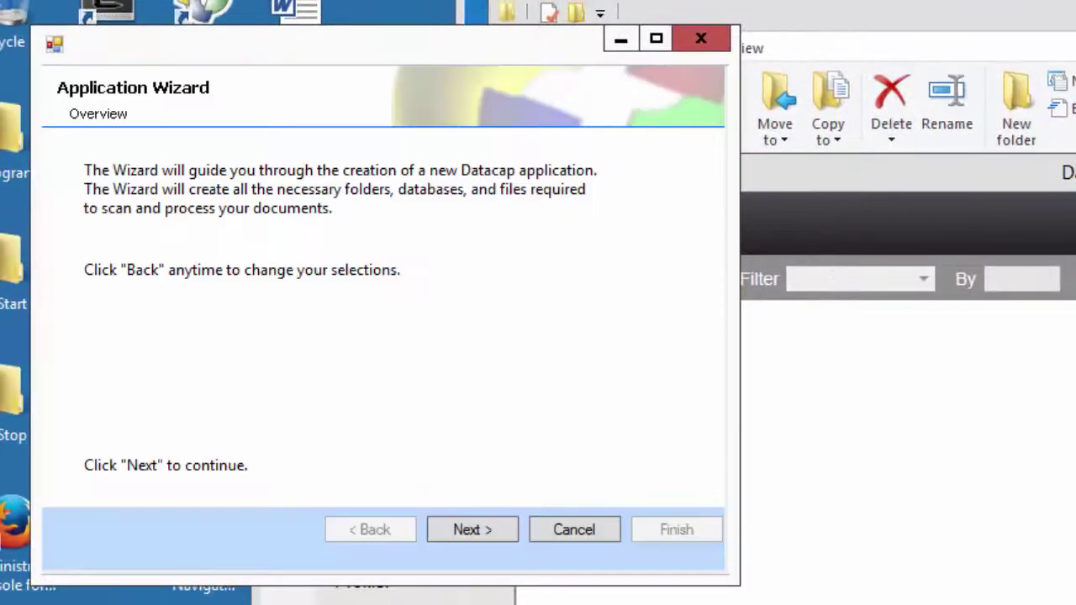
# Create RRS application ToTif from FormTemplate in C:\Datacap, connecting on exit, and close the wizard
pyautogui.click(495, 538)
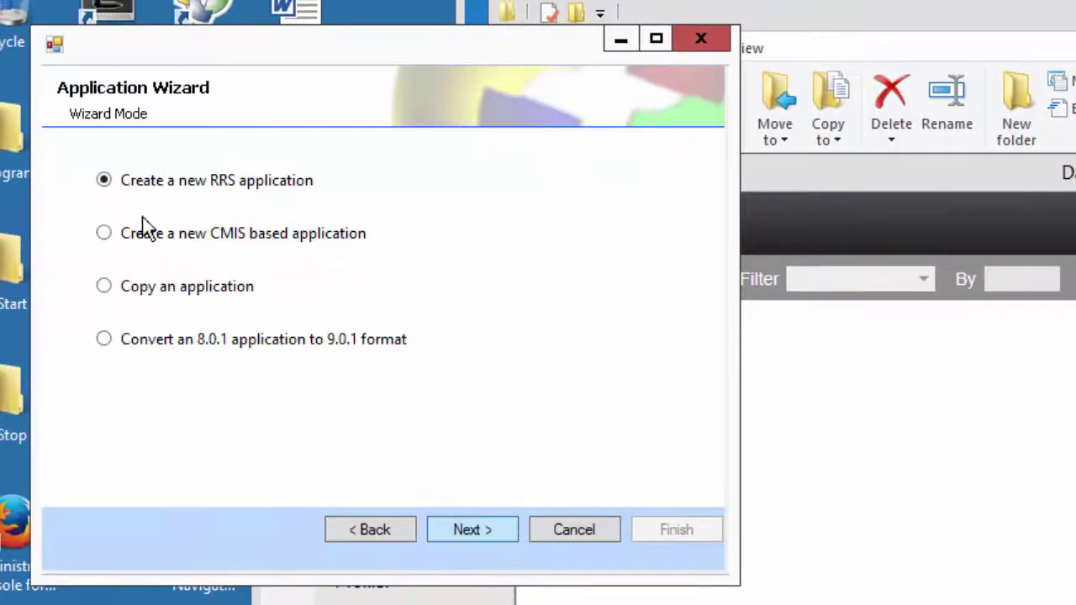
pyautogui.click(472, 530)
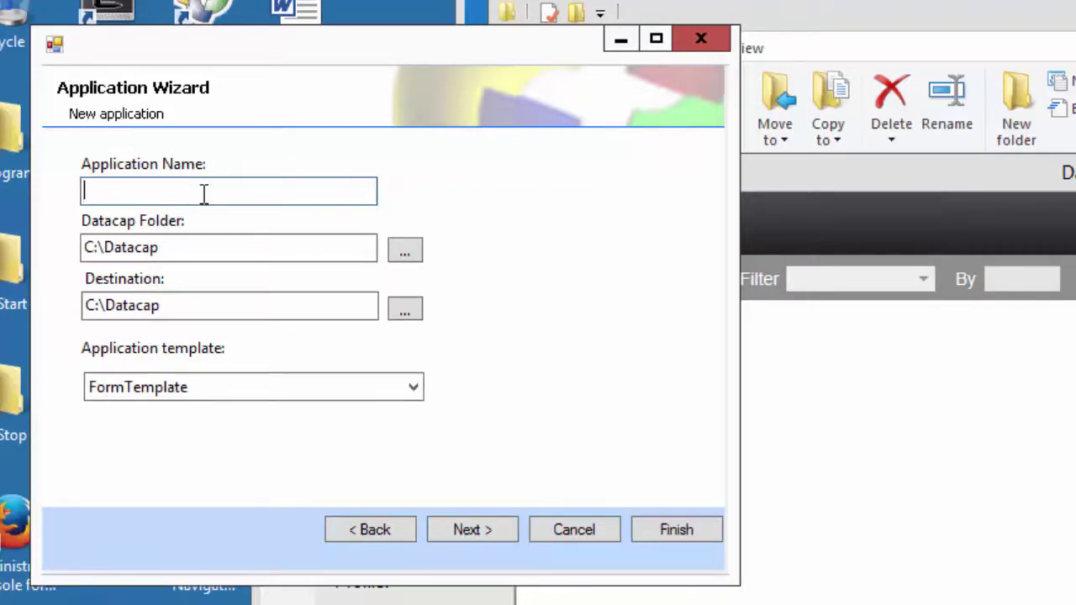
pyautogui.write('ToTif')
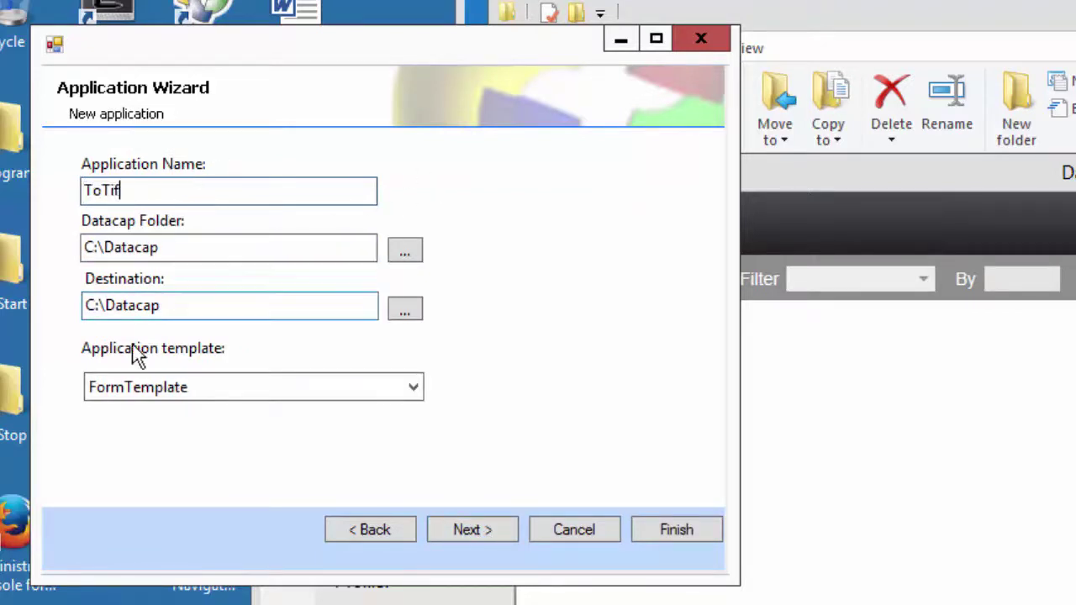
pyautogui.click(494, 526)
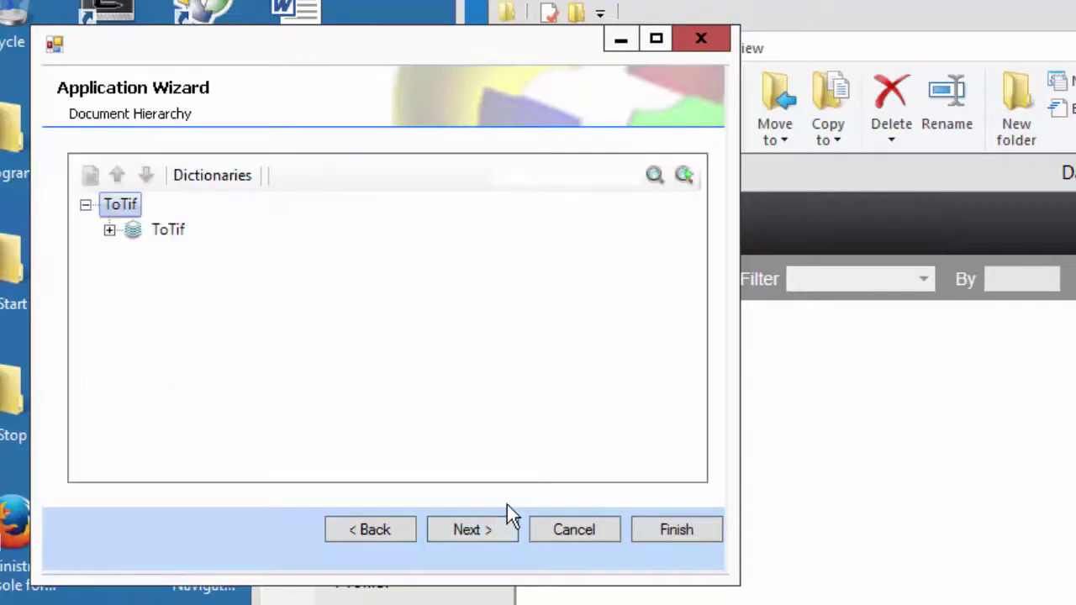
pyautogui.click(110, 229)
pyautogui.click(133, 280)
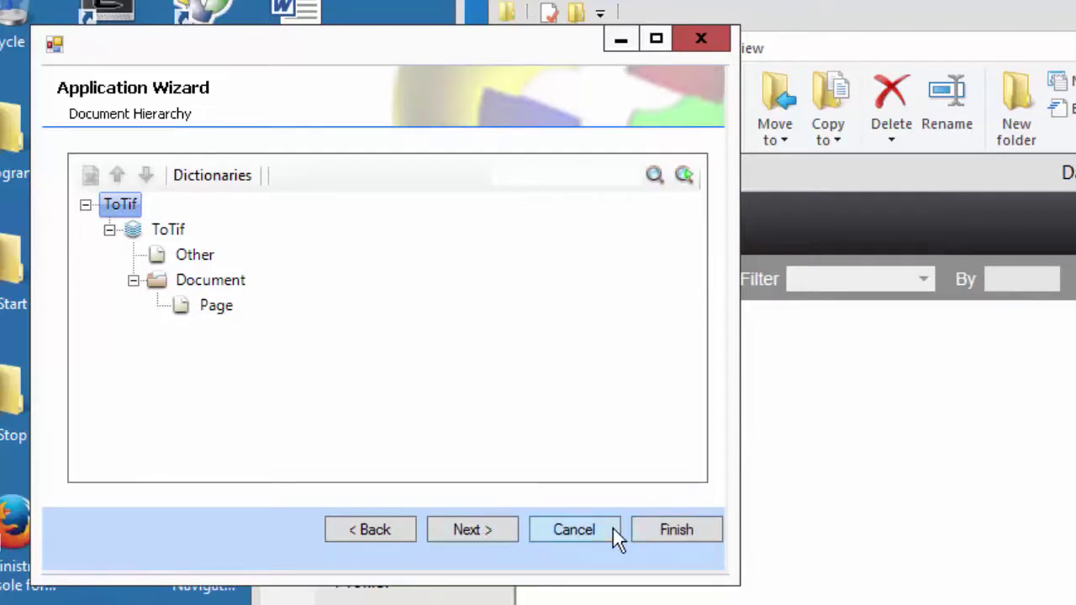
pyautogui.click(694, 531)
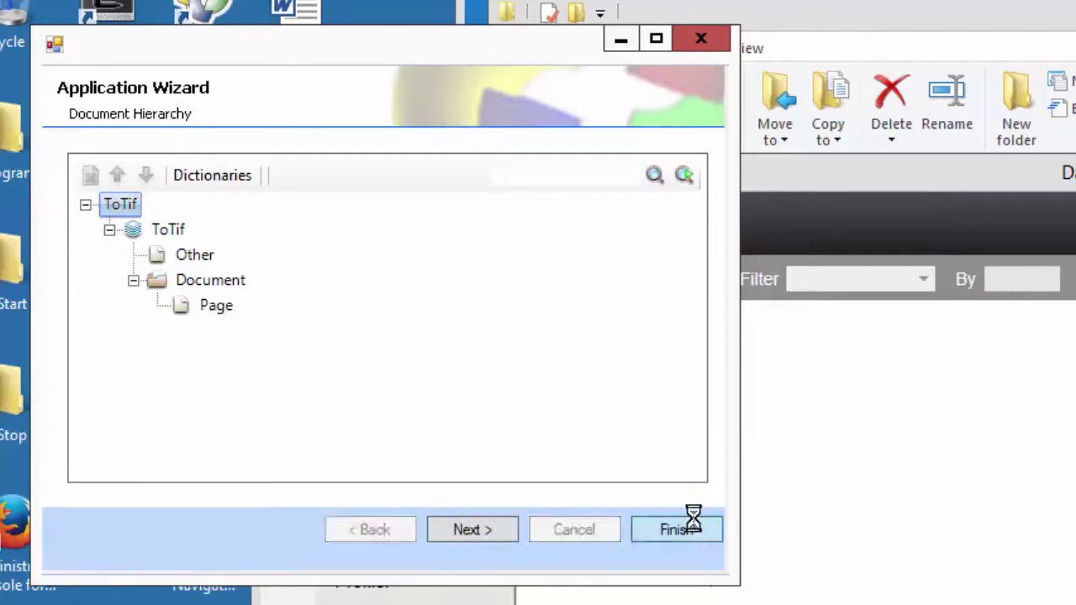
pyautogui.click(87, 447)
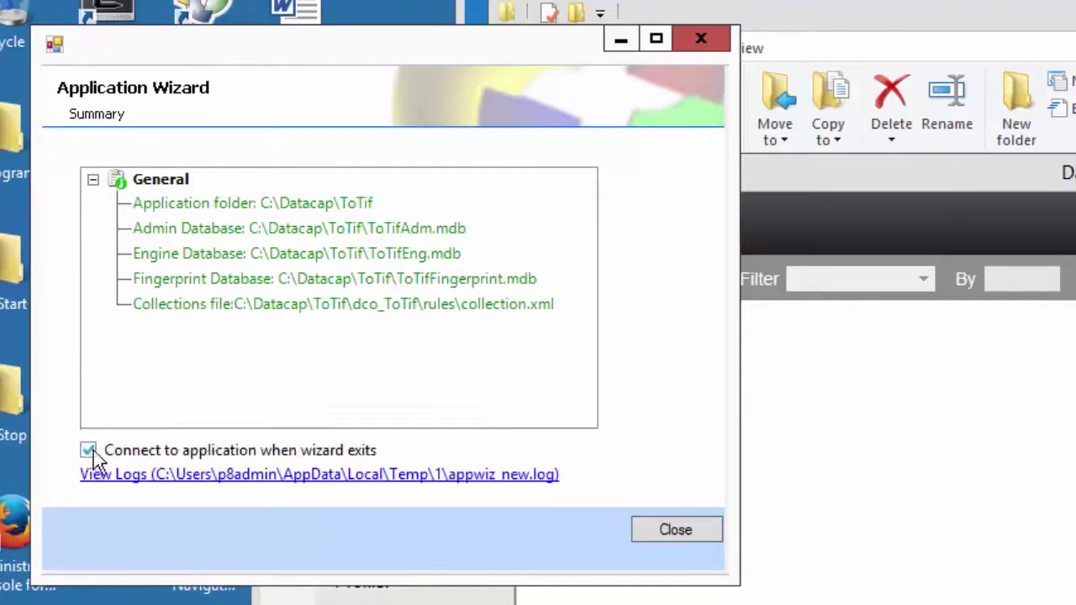
pyautogui.click(636, 502)
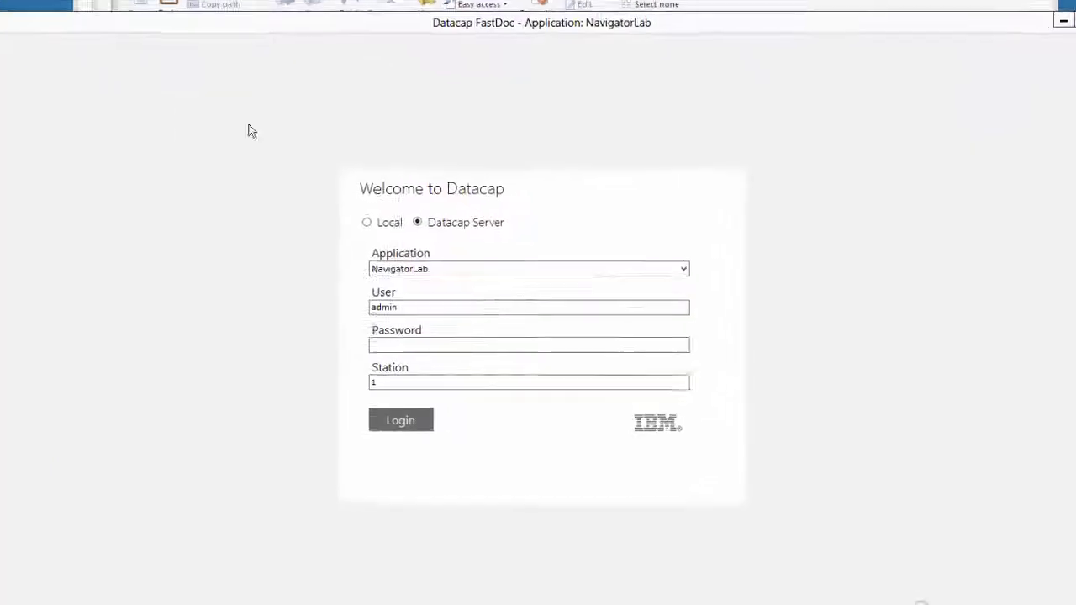
# Log in to FastDoc with ToTif chosen as the application and the account password
pyautogui.click(156, 181)
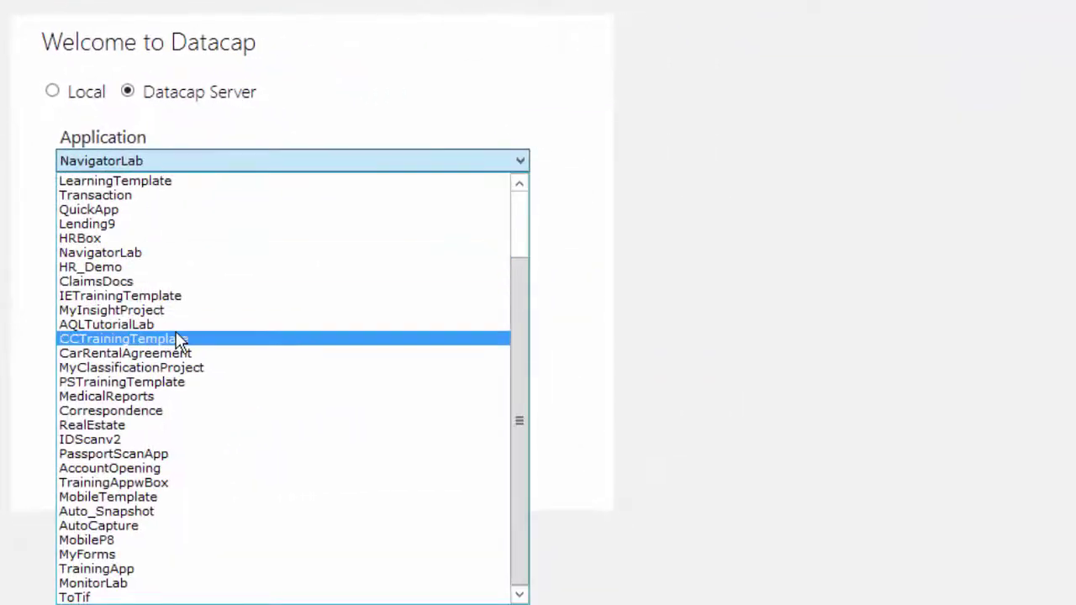
pyautogui.click(84, 597)
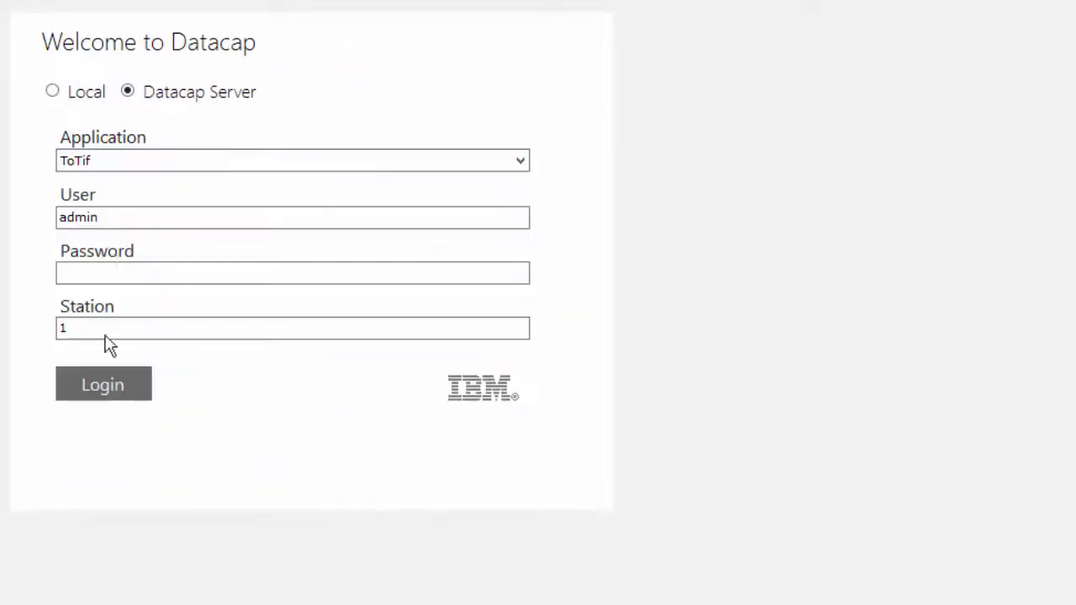
pyautogui.click(126, 275)
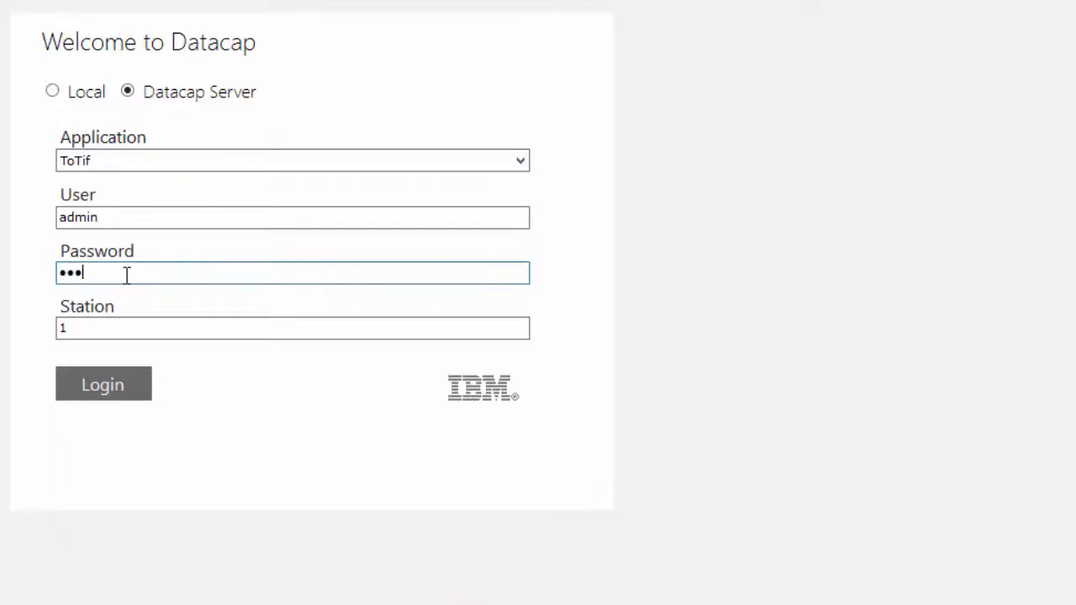
pyautogui.press('Return')
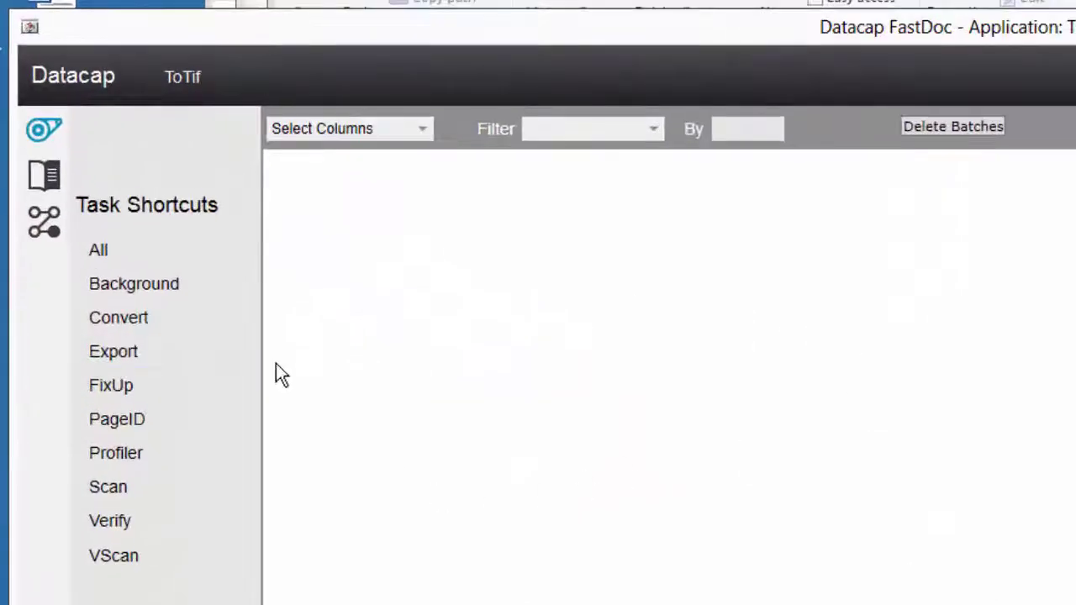
# Open the ToTif batch structure from the jobs view
pyautogui.click(47, 220)
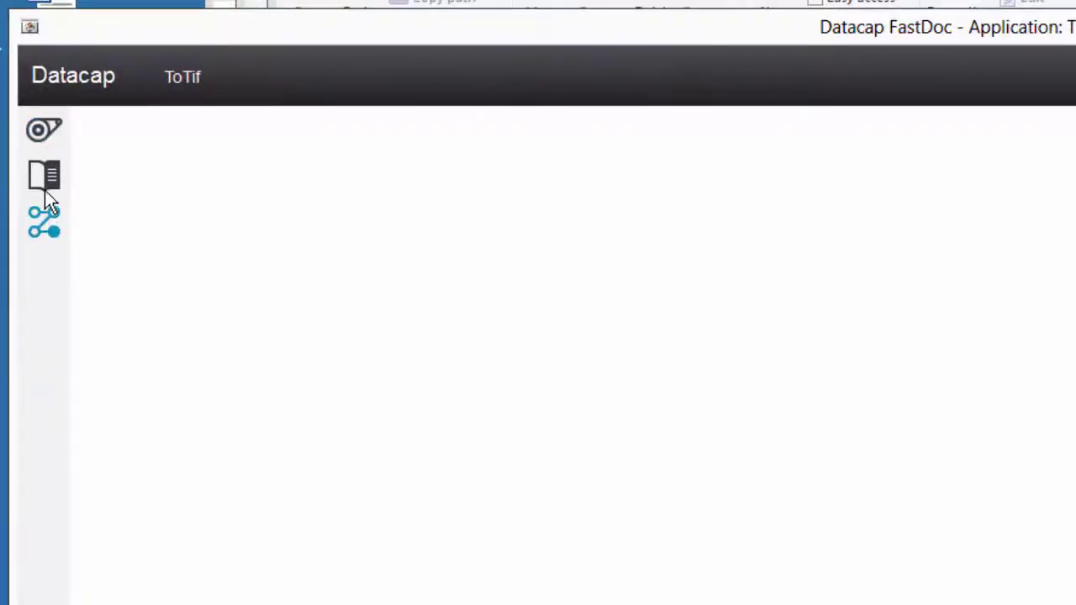
pyautogui.click(45, 188)
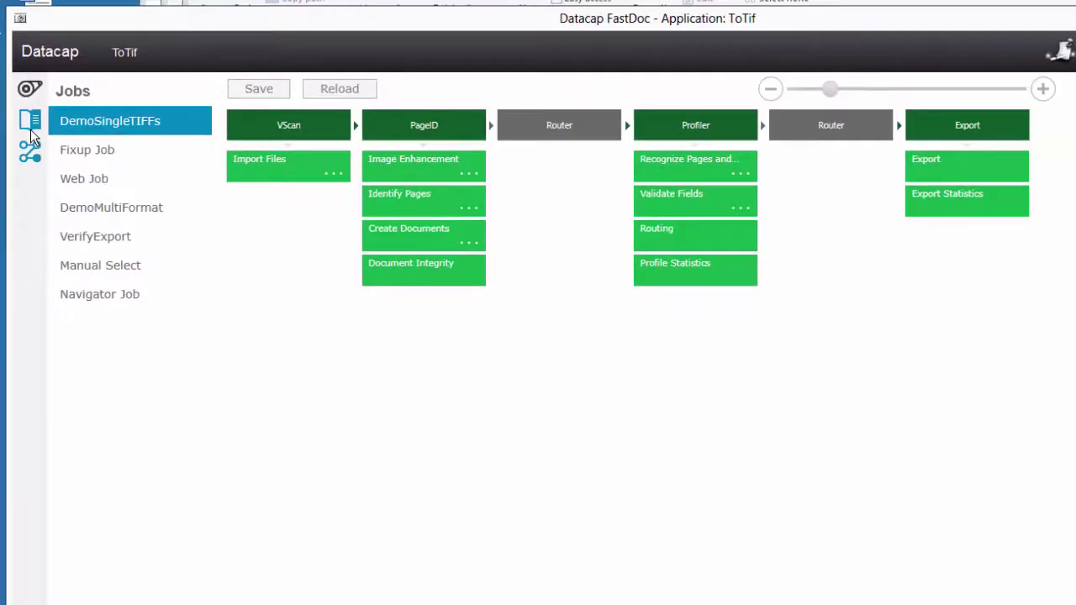
pyautogui.click(31, 122)
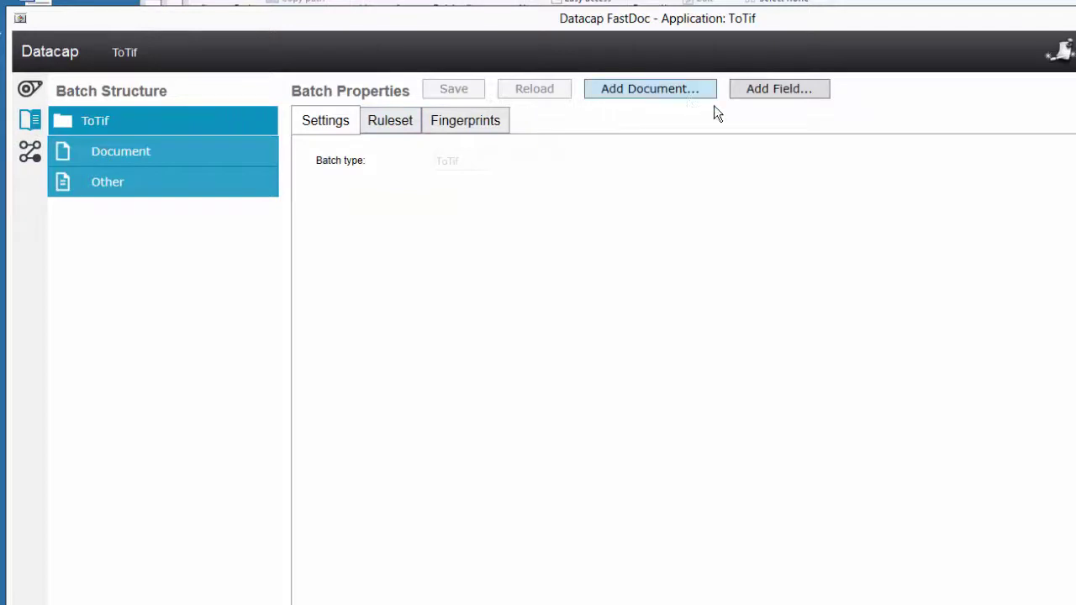
# Add document type ToTifDoc with rulesets copied from Document
pyautogui.click(672, 92)
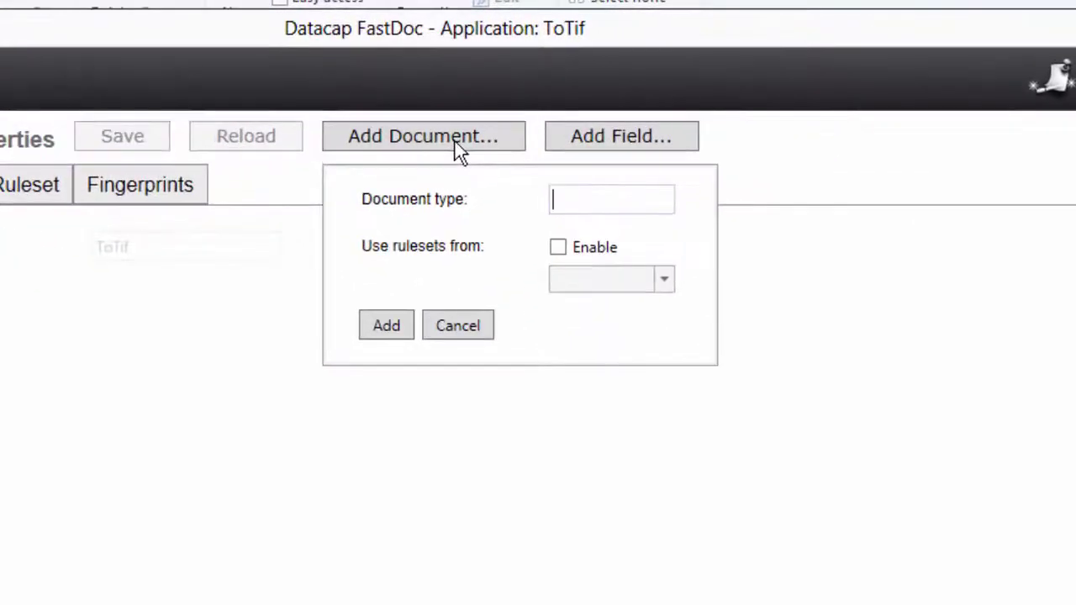
pyautogui.write('ToTifDoc')
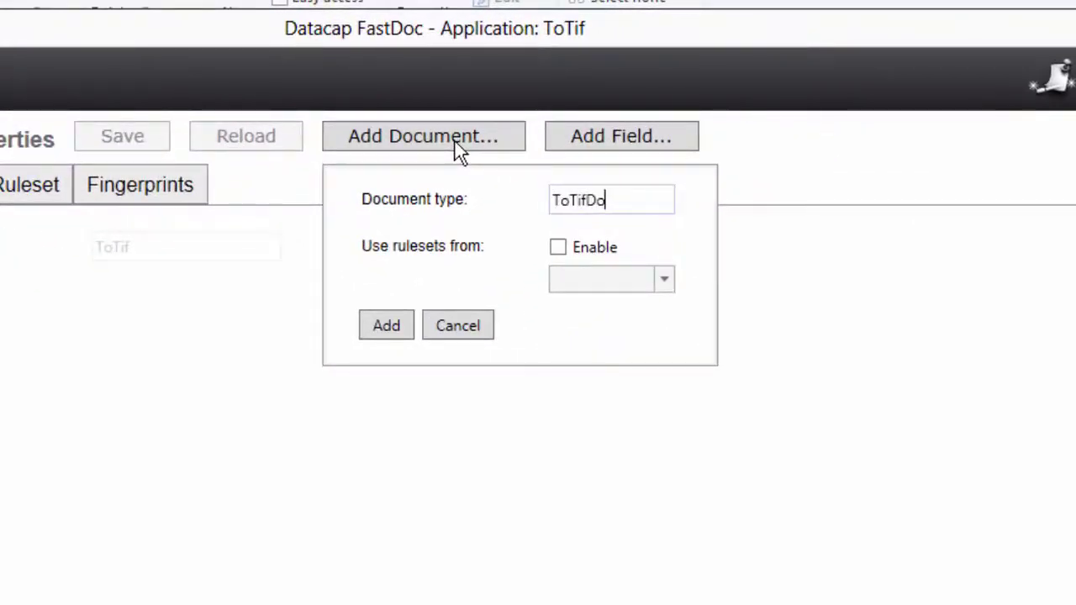
pyautogui.click(558, 247)
pyautogui.click(592, 280)
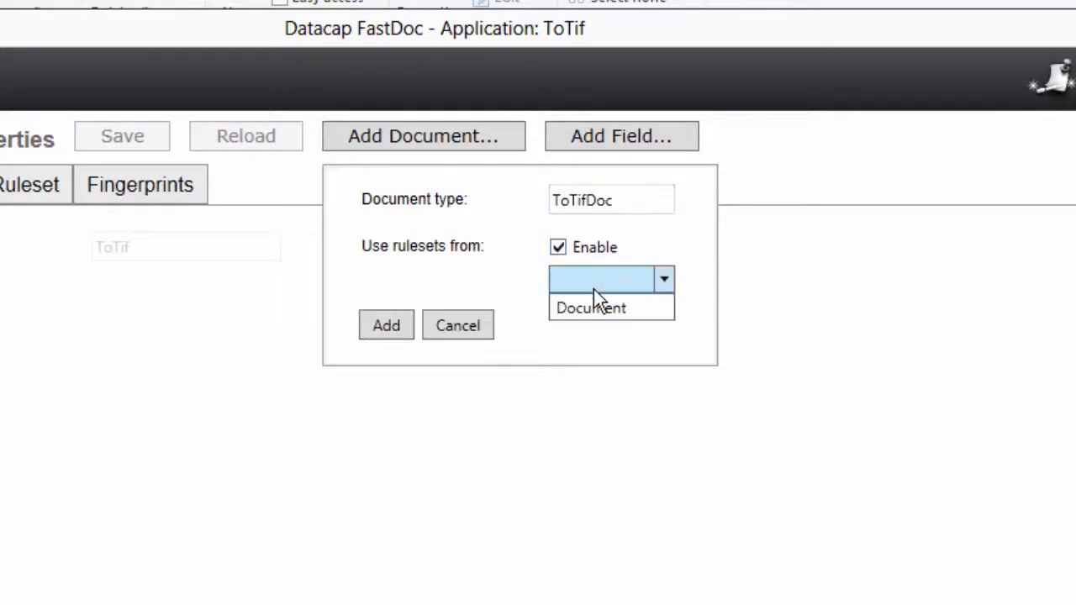
pyautogui.click(600, 311)
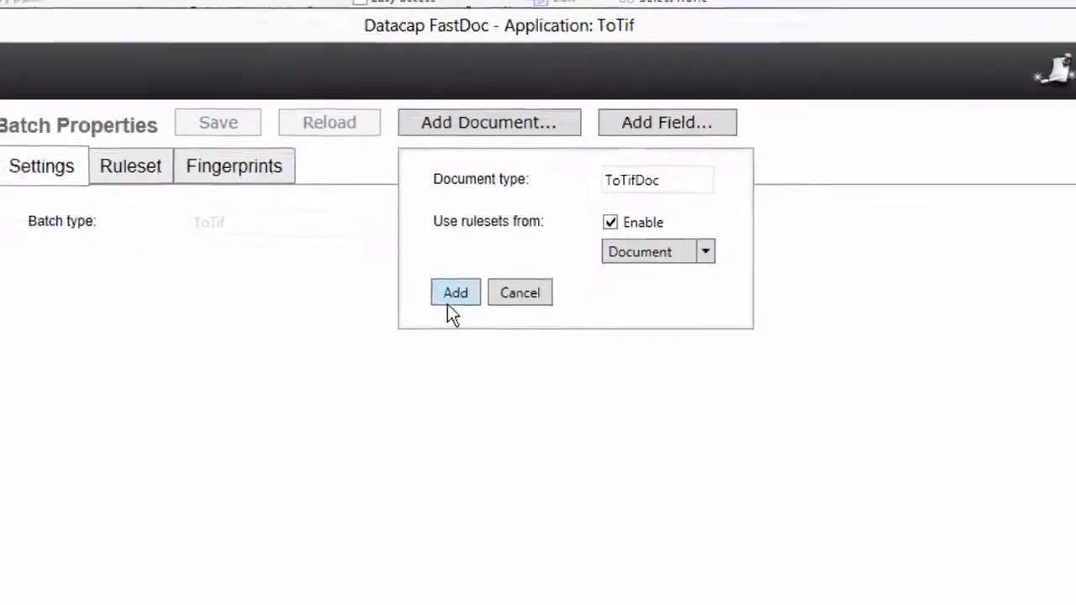
pyautogui.click(387, 325)
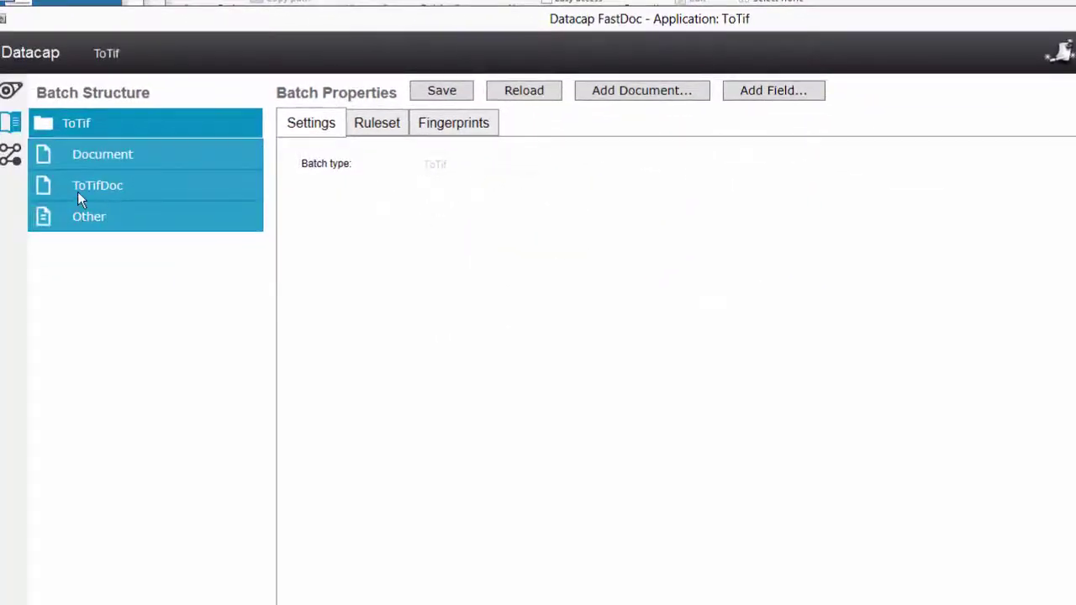
# Add page type ToTifMain under ToTifDoc, copying rulesets from Page
pyautogui.click(77, 191)
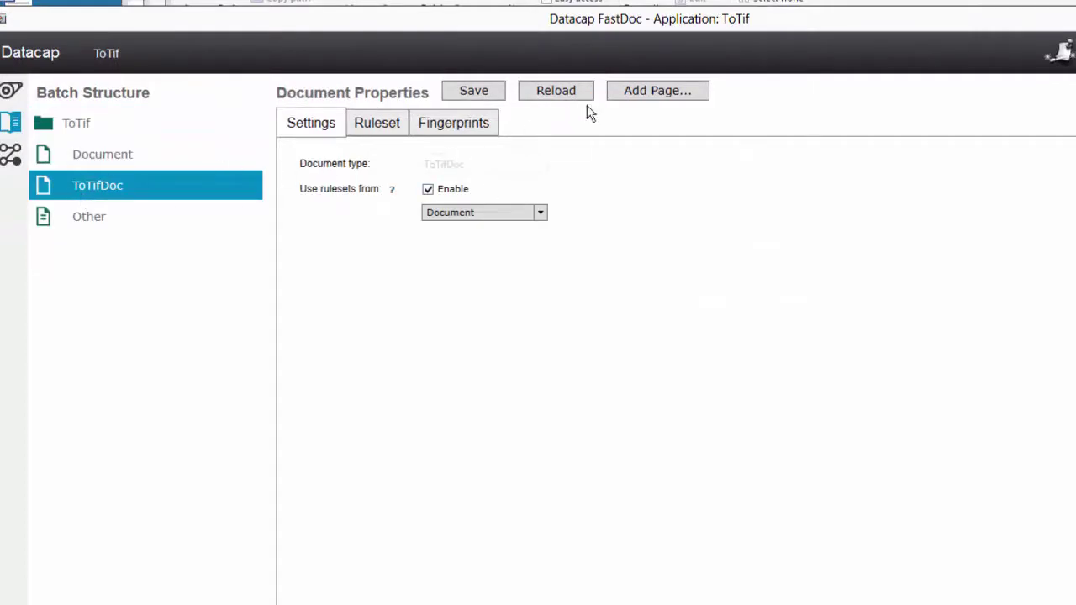
pyautogui.click(651, 91)
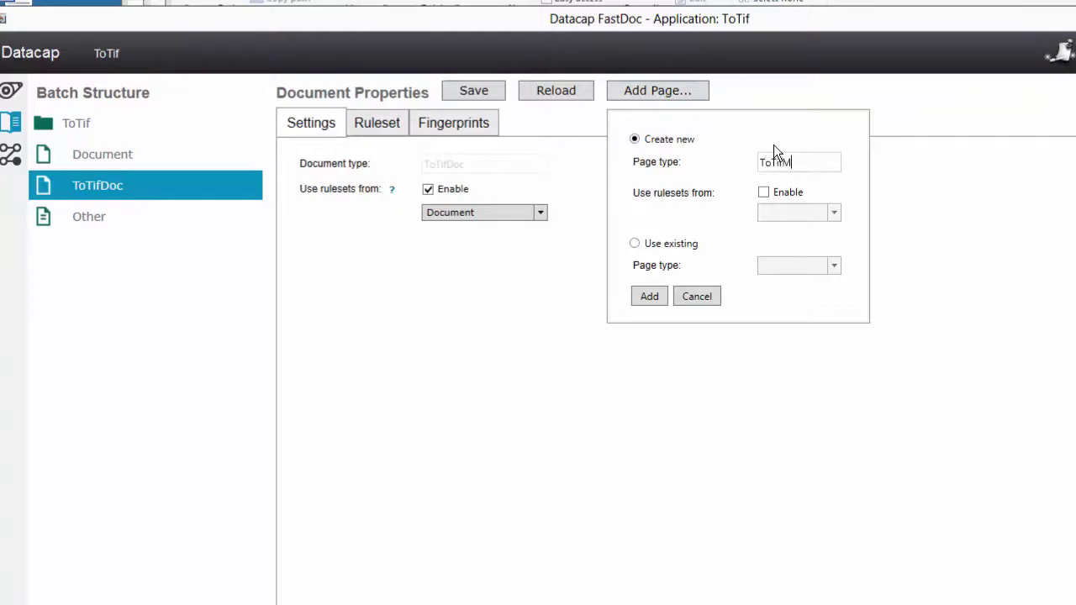
pyautogui.click(764, 194)
pyautogui.click(772, 212)
pyautogui.click(766, 243)
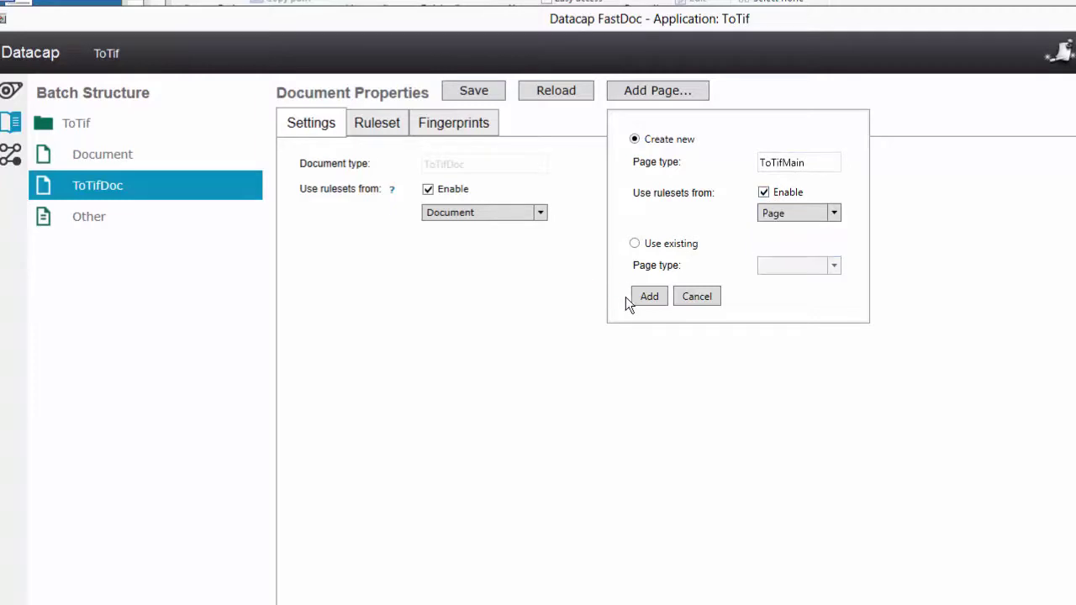
pyautogui.click(649, 296)
# Add a second page type, ToTifTrailing, under ToTifDoc
pyautogui.click(114, 216)
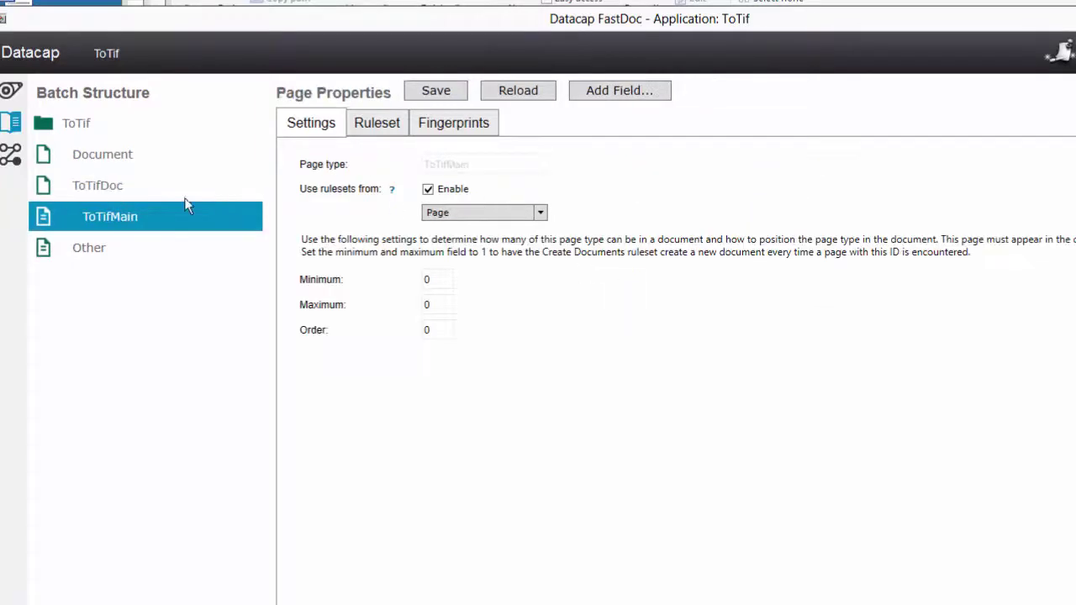
pyautogui.click(97, 186)
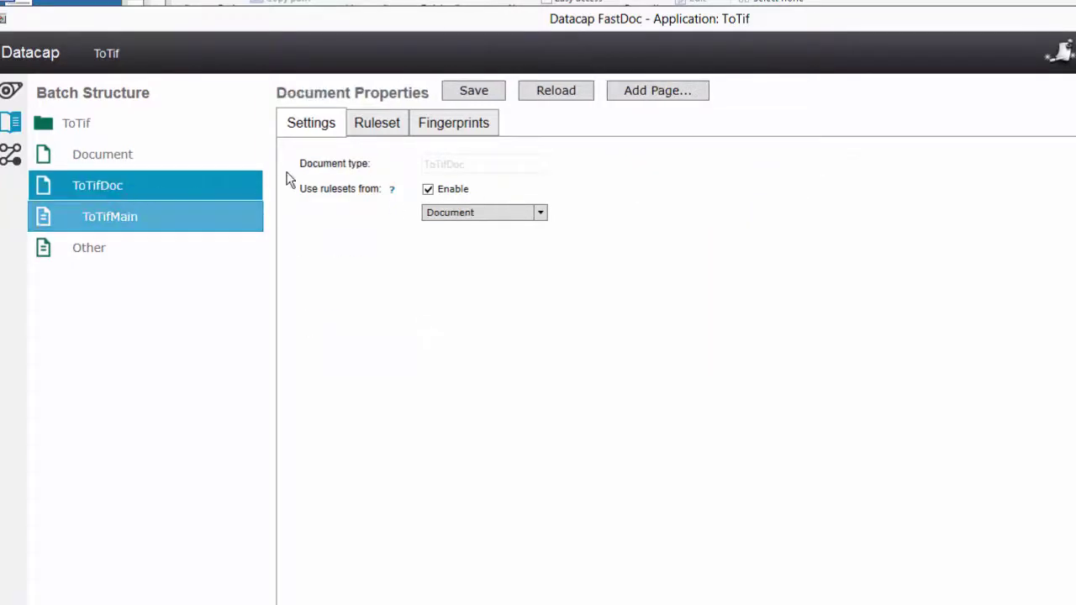
pyautogui.click(694, 91)
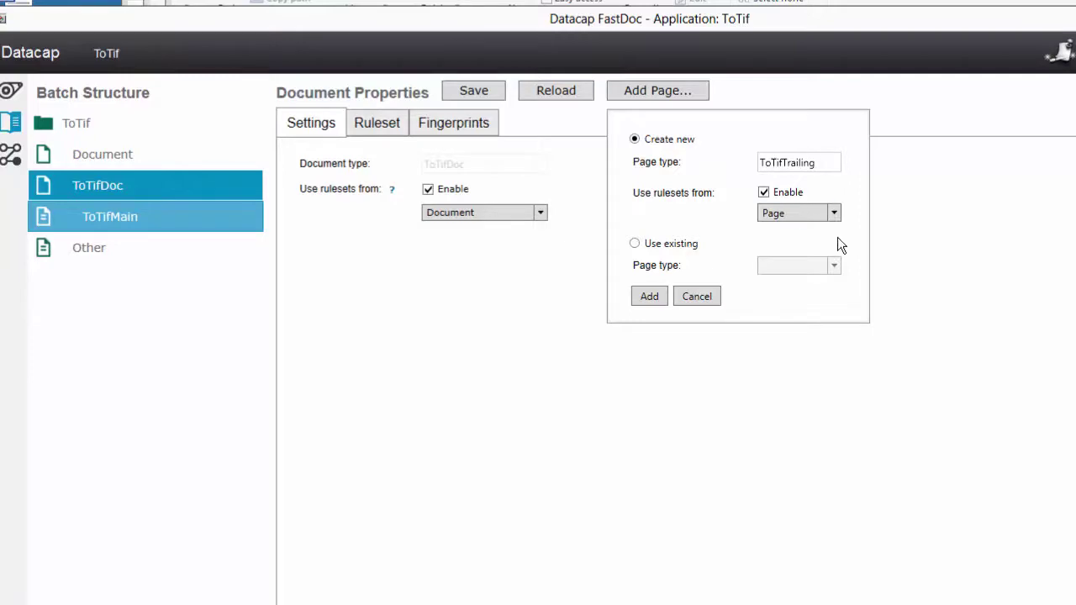
pyautogui.click(649, 296)
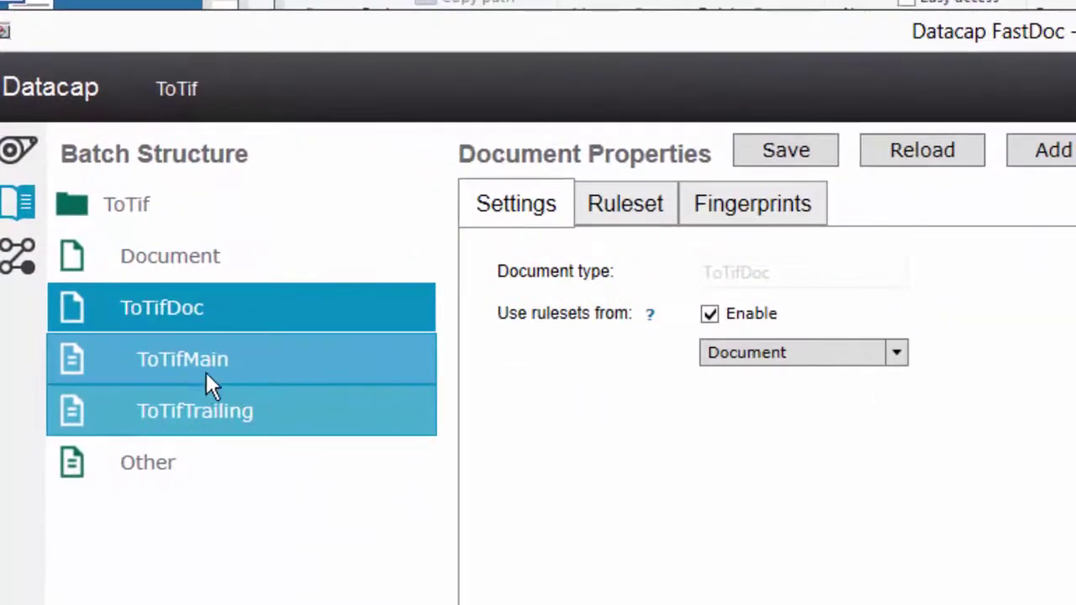
pyautogui.click(122, 221)
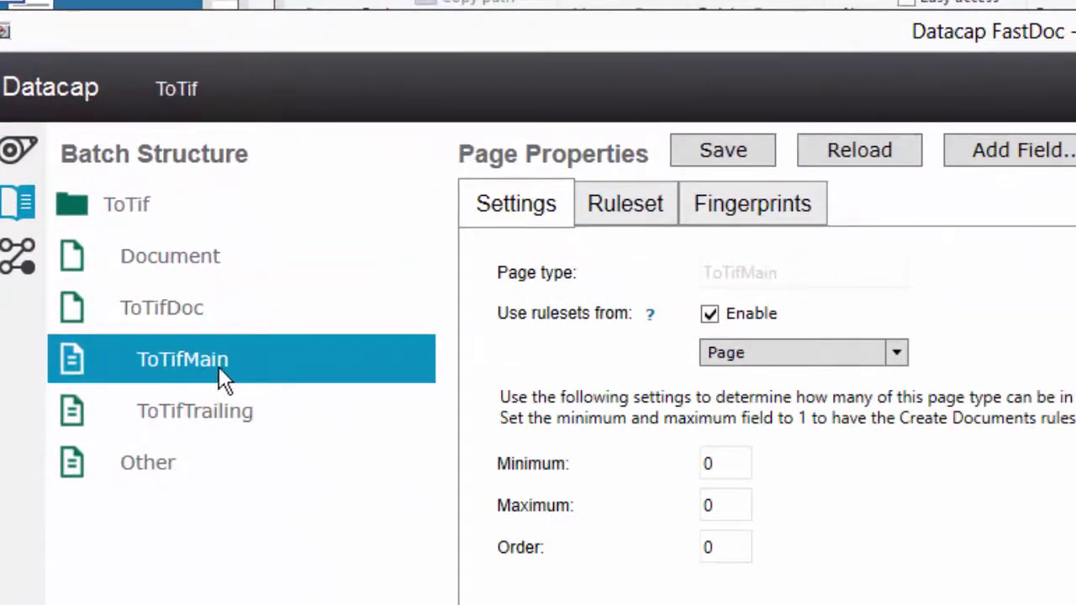
# Set ToTifMain's minimum, maximum and order all to 1
pyautogui.moveTo(728, 466); pyautogui.dragTo(711, 463)
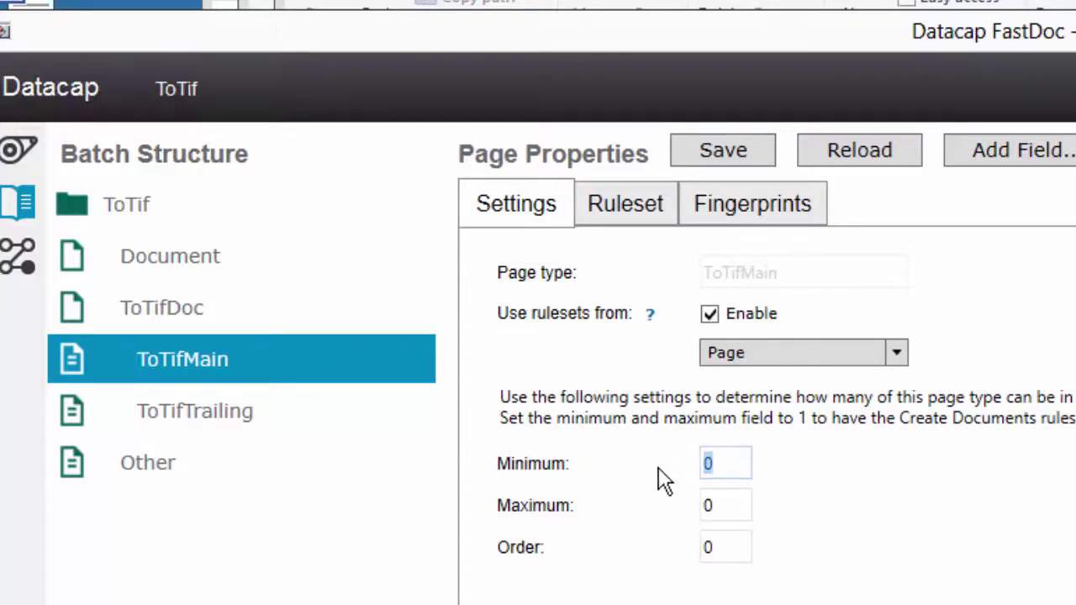
pyautogui.write('1')
pyautogui.press('Tab')
pyautogui.write('1')
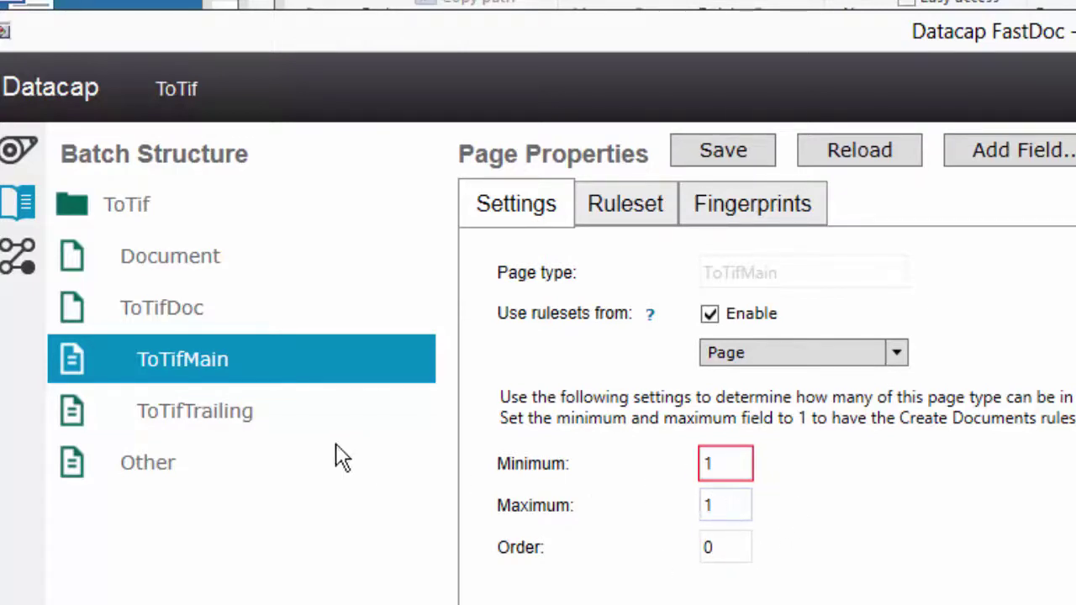
pyautogui.click(226, 427)
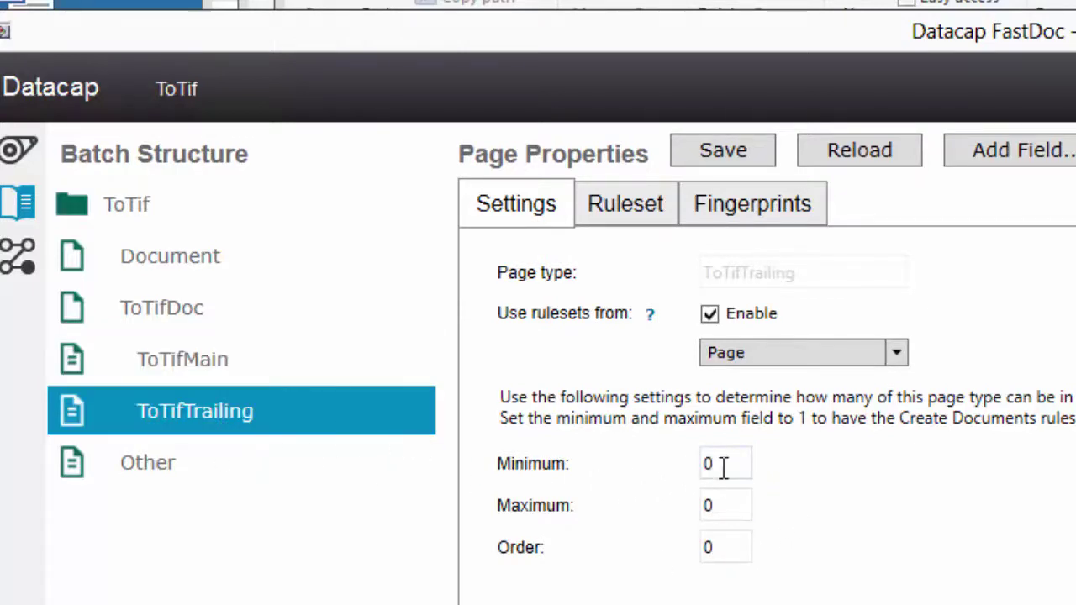
pyautogui.click(193, 367)
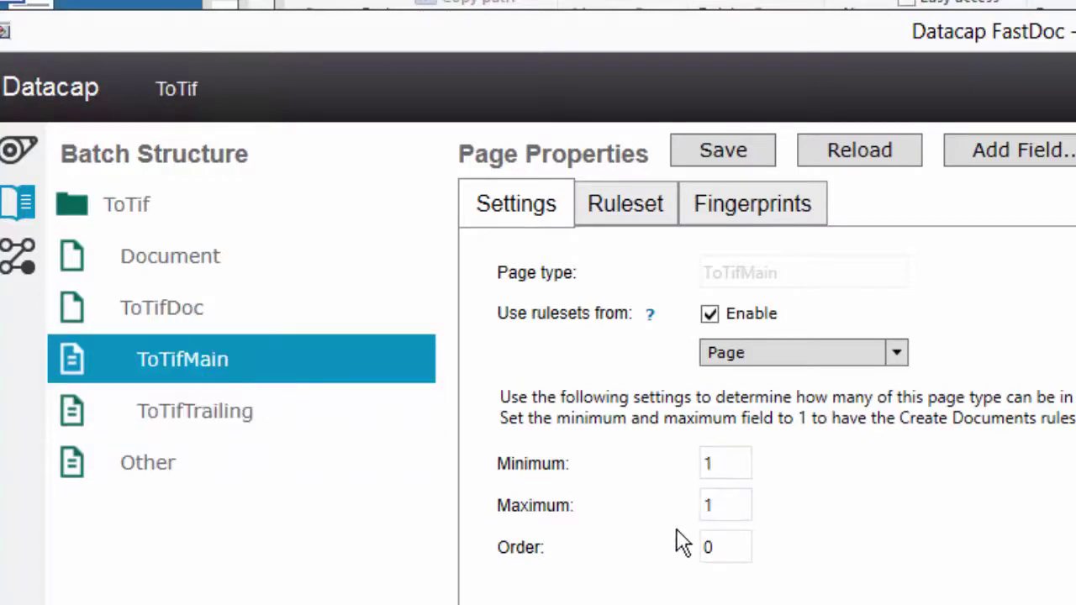
pyautogui.moveTo(726, 546); pyautogui.dragTo(675, 557)
pyautogui.write('1')
# Set ToTifTrailing's order to 2 and recheck both page types' settings
pyautogui.click(252, 415)
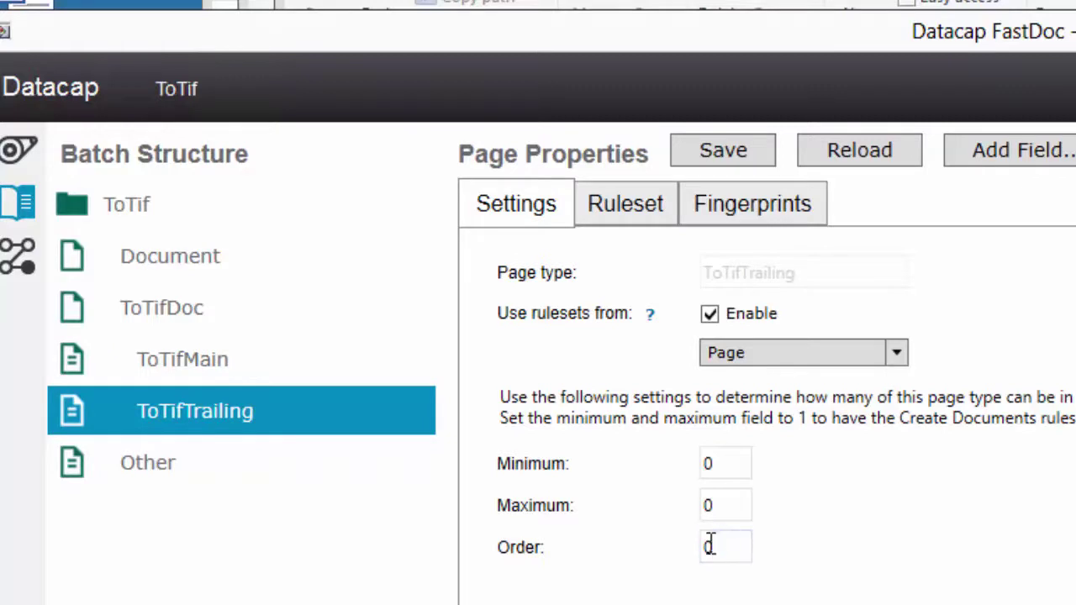
pyautogui.moveTo(711, 545); pyautogui.dragTo(684, 601)
pyautogui.write('2')
pyautogui.click(178, 368)
pyautogui.click(202, 434)
# Bring up the Identify Pages ruleset settings for the ToTif batch
pyautogui.click(659, 210)
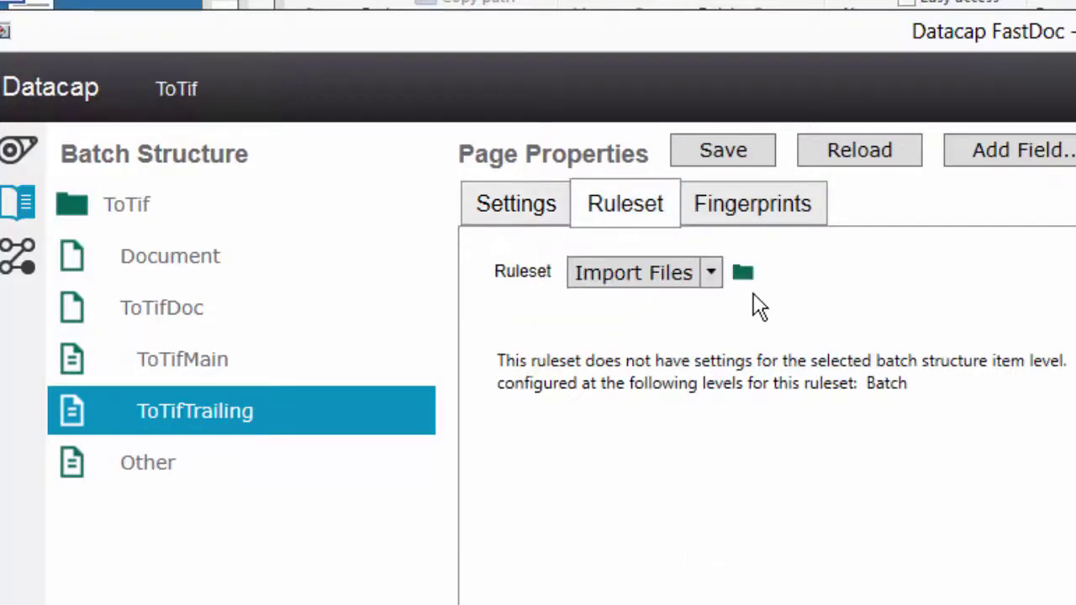
pyautogui.click(712, 277)
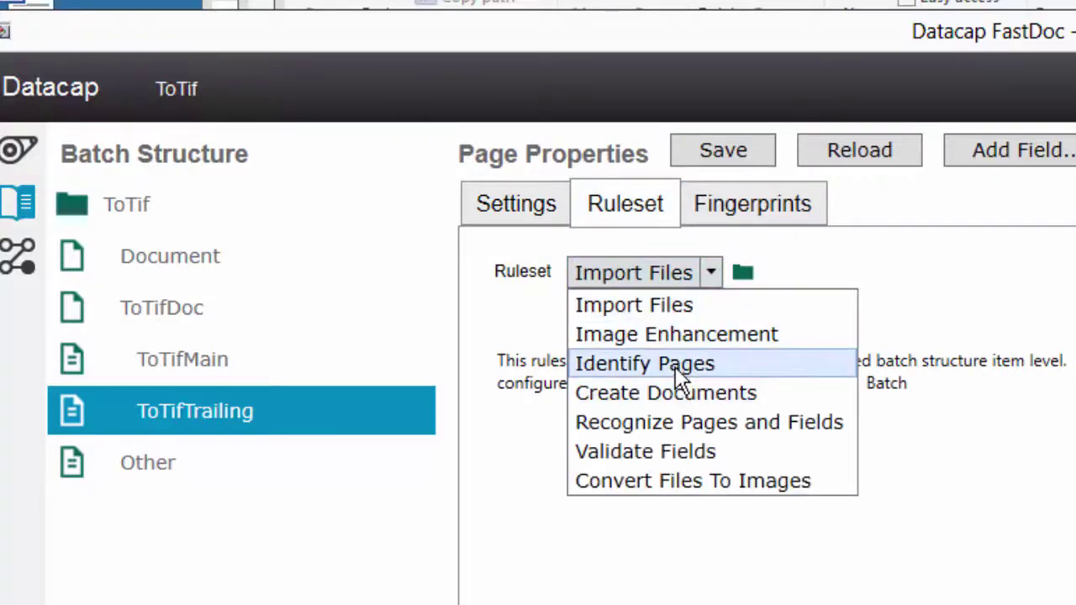
pyautogui.click(712, 363)
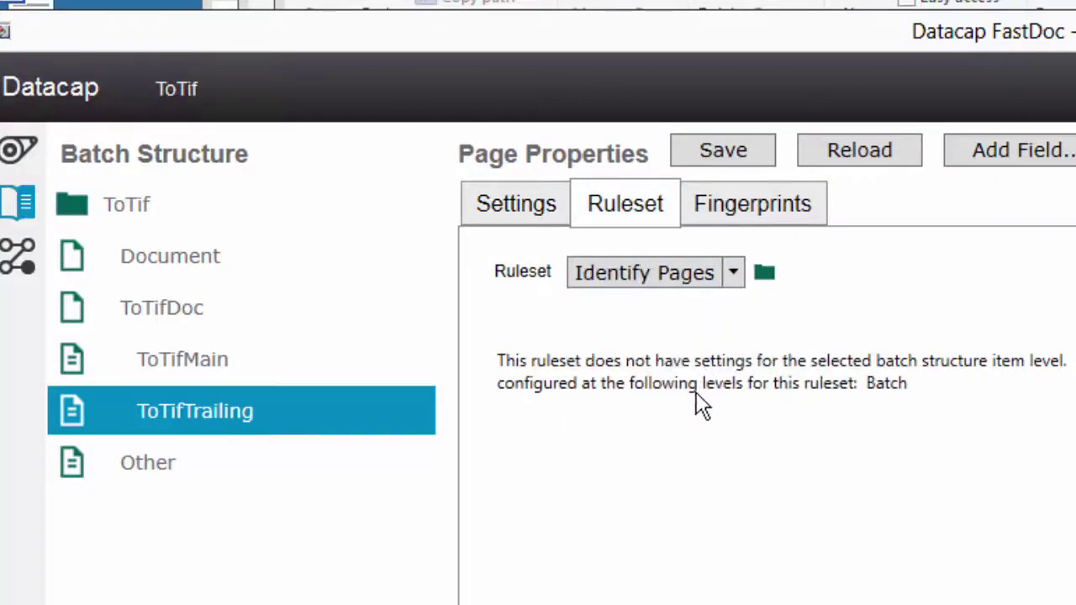
pyautogui.click(150, 207)
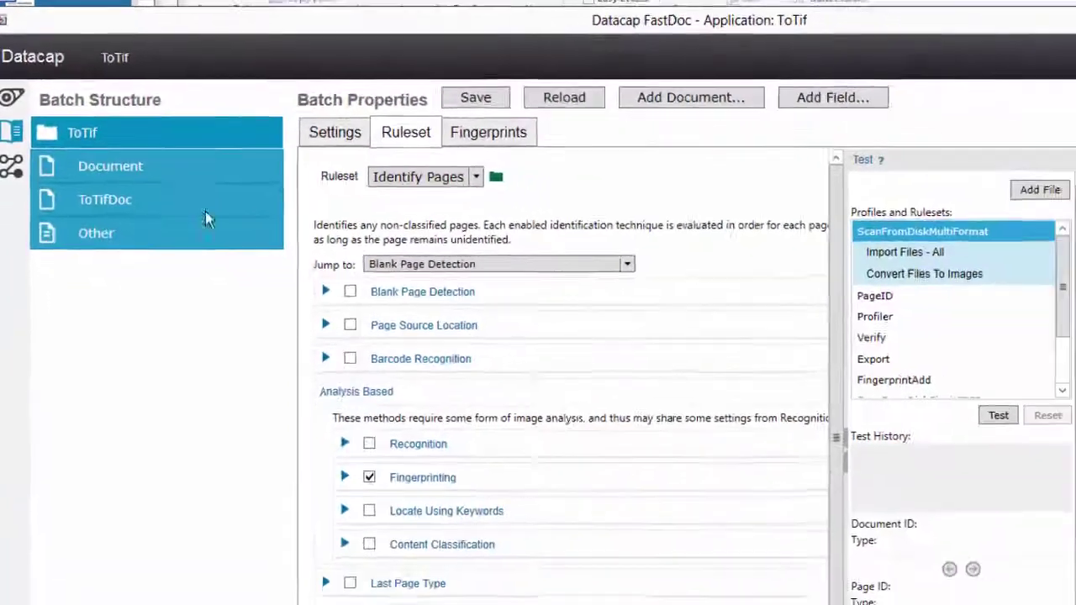
# Replace fingerprinting with page source location: main ToTifMain, trailing ToTifTrailing
pyautogui.click(355, 458)
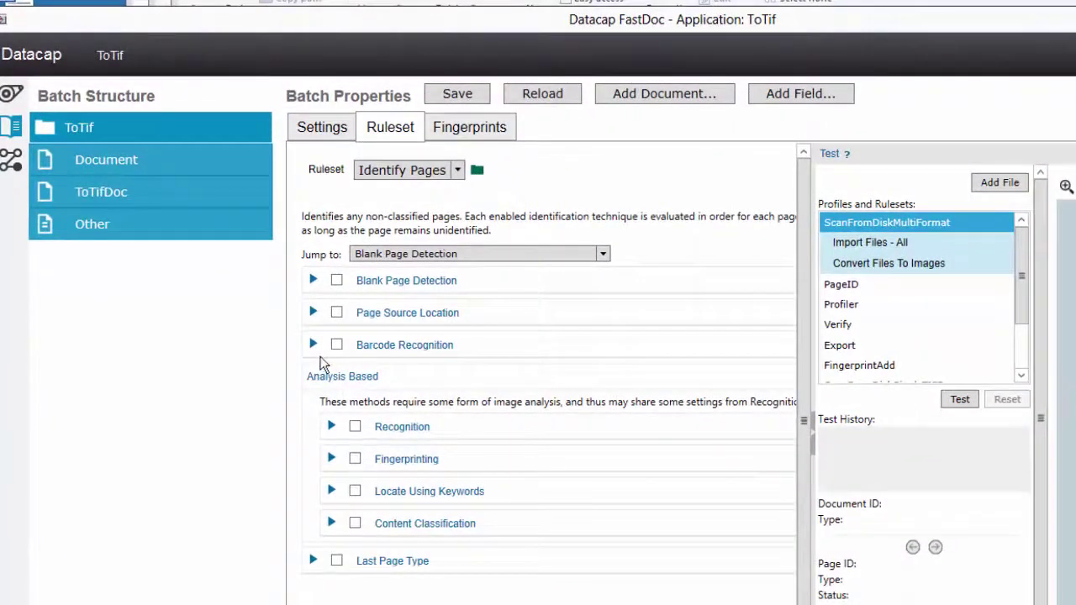
pyautogui.click(337, 313)
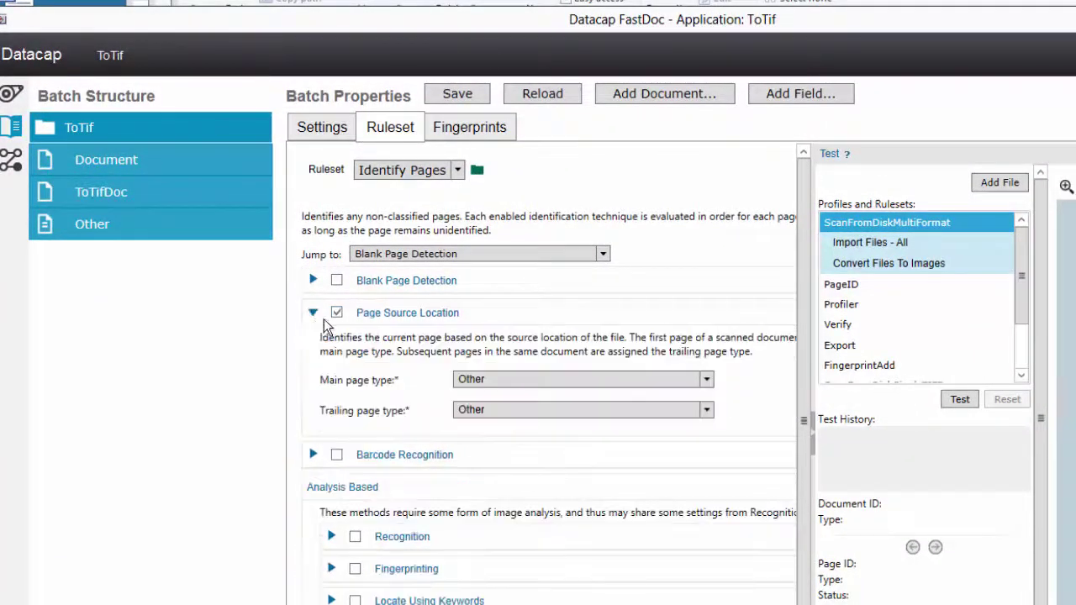
pyautogui.click(709, 379)
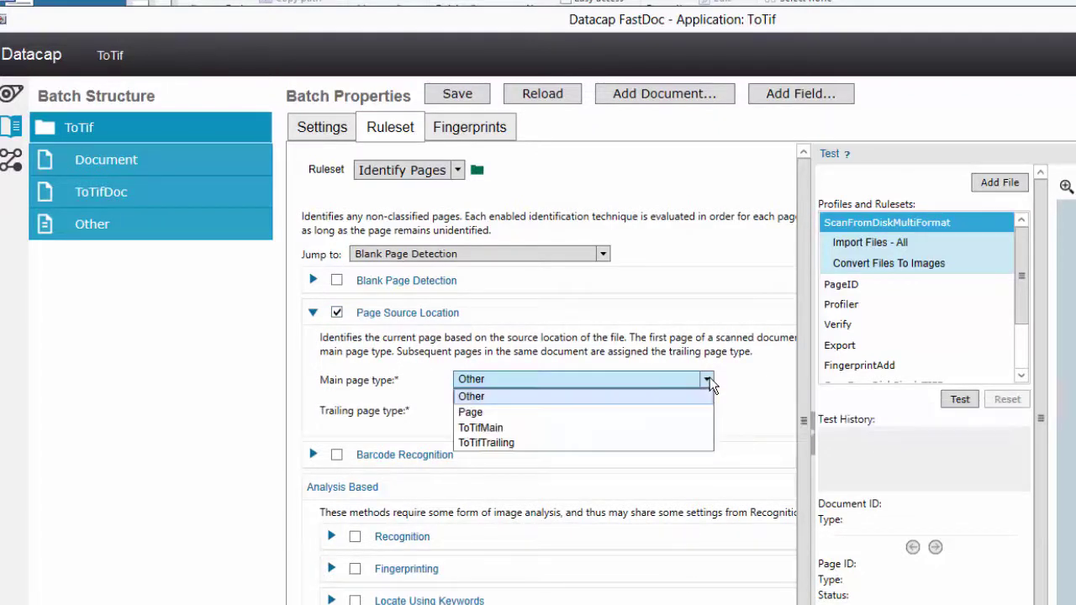
pyautogui.click(520, 427)
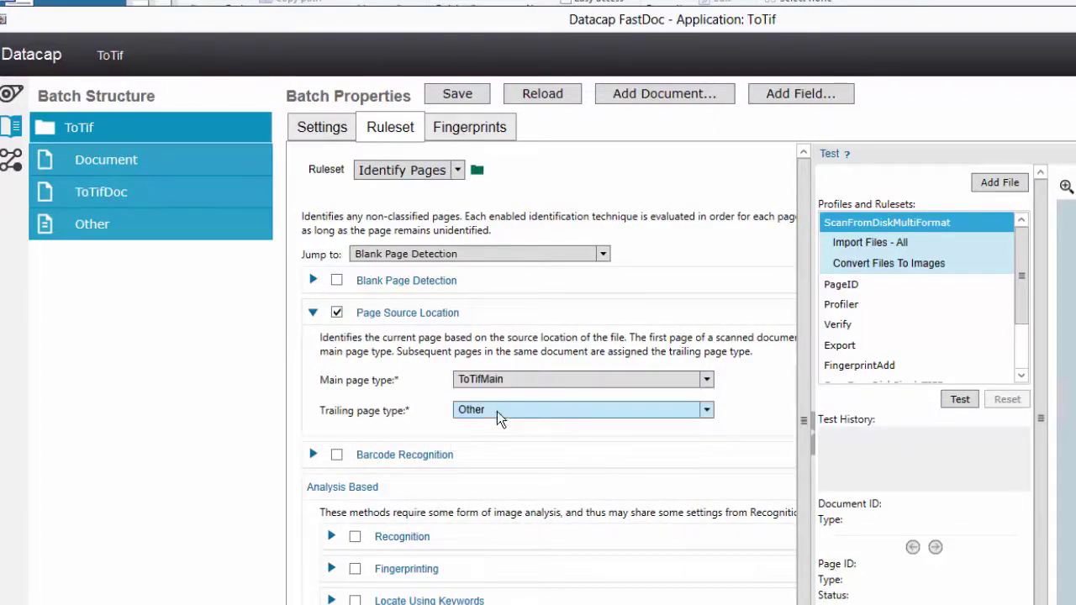
pyautogui.click(707, 410)
pyautogui.click(518, 475)
# Enable blank page detection with Other as the blank type and save Identify Pages
pyautogui.click(337, 280)
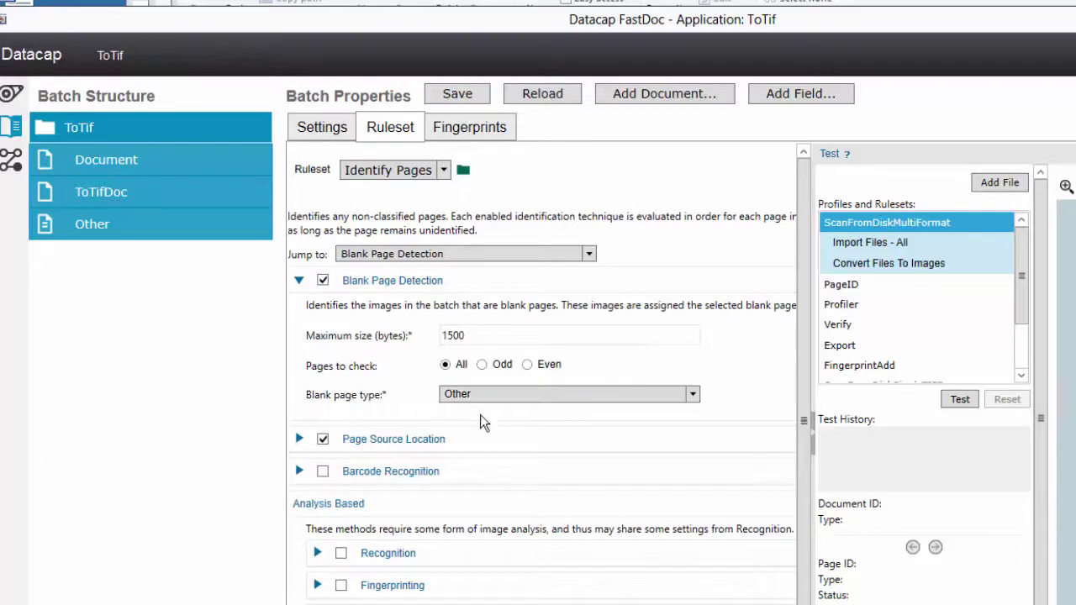
pyautogui.click(514, 394)
pyautogui.click(514, 395)
pyautogui.click(474, 91)
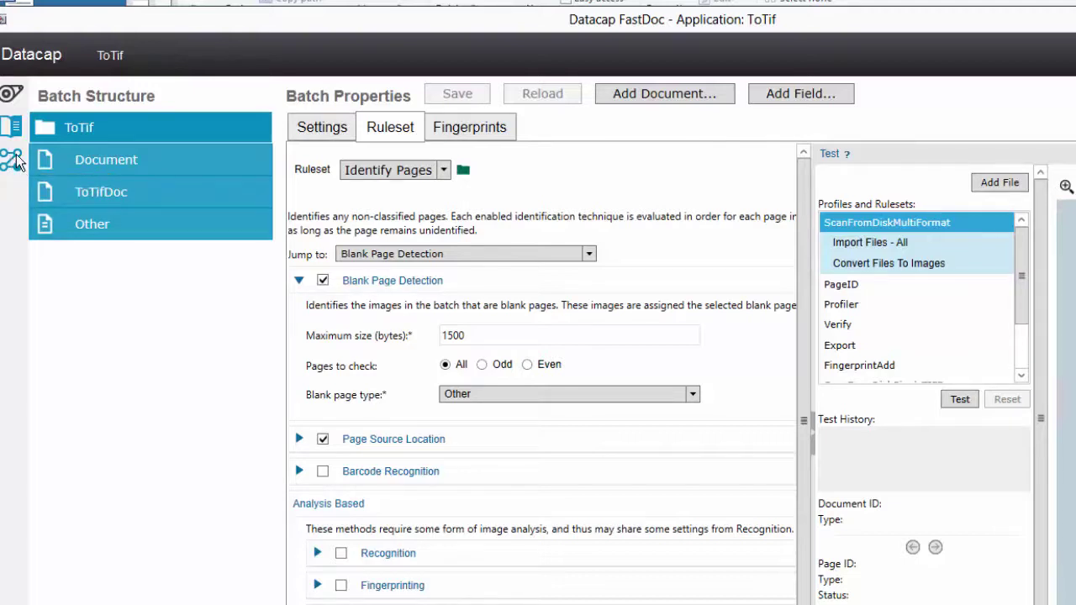
# Open the Convert Files To Images settings from the DemoMultiFormat job workflow
pyautogui.click(15, 159)
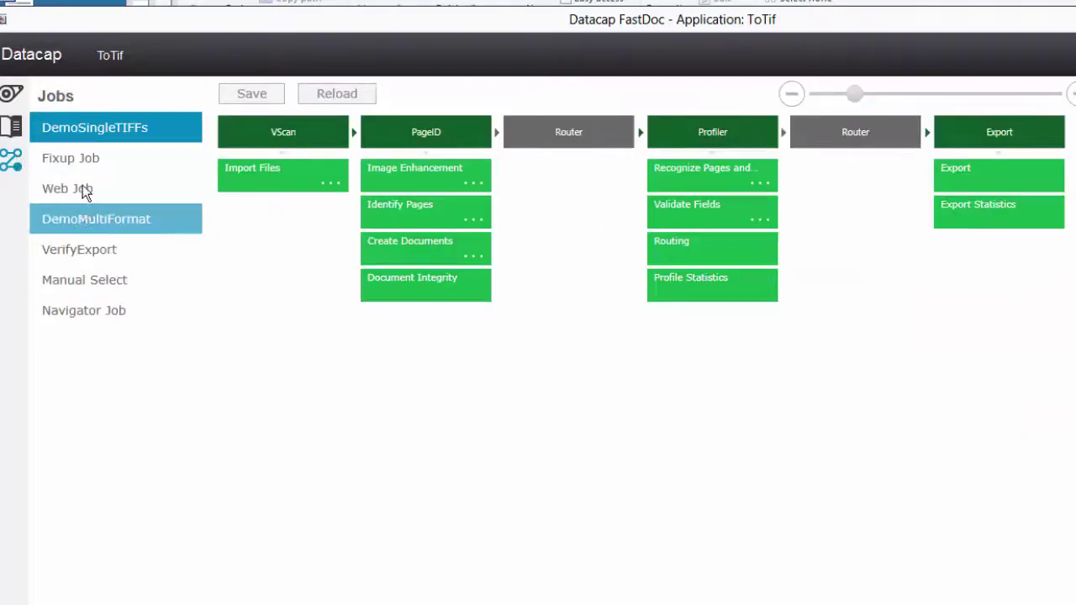
pyautogui.click(86, 226)
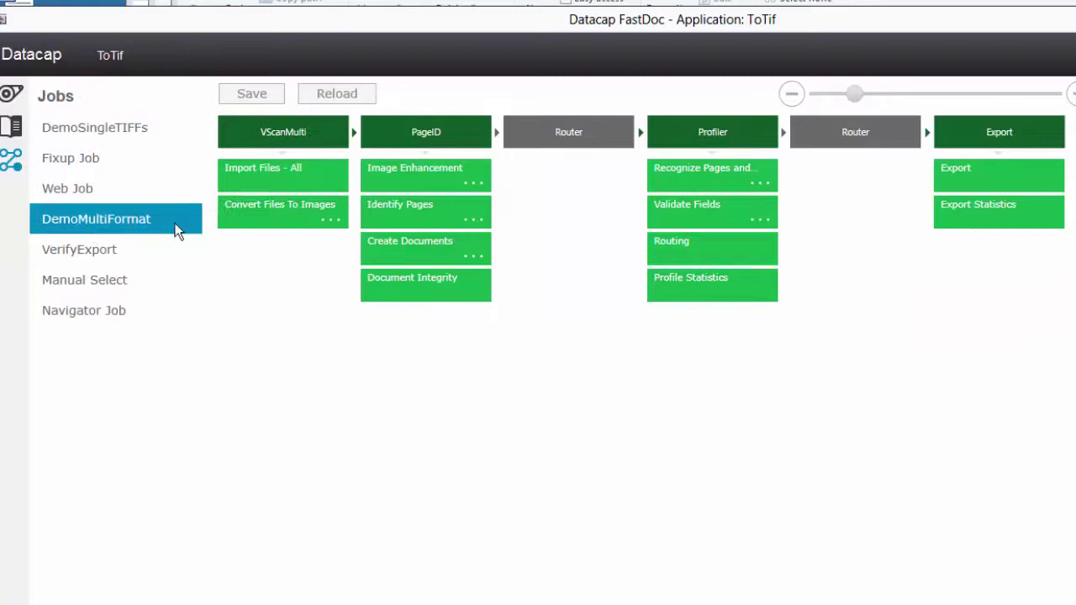
pyautogui.click(275, 207)
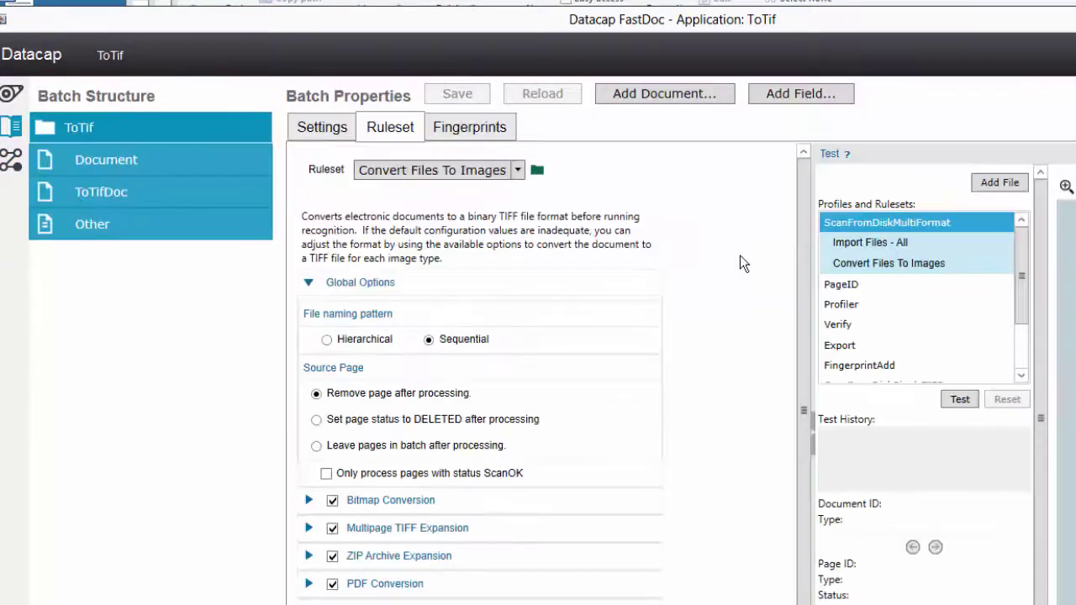
# Keep Convert Files To Images as the ruleset and expand its PDF Conversion options
pyautogui.click(518, 170)
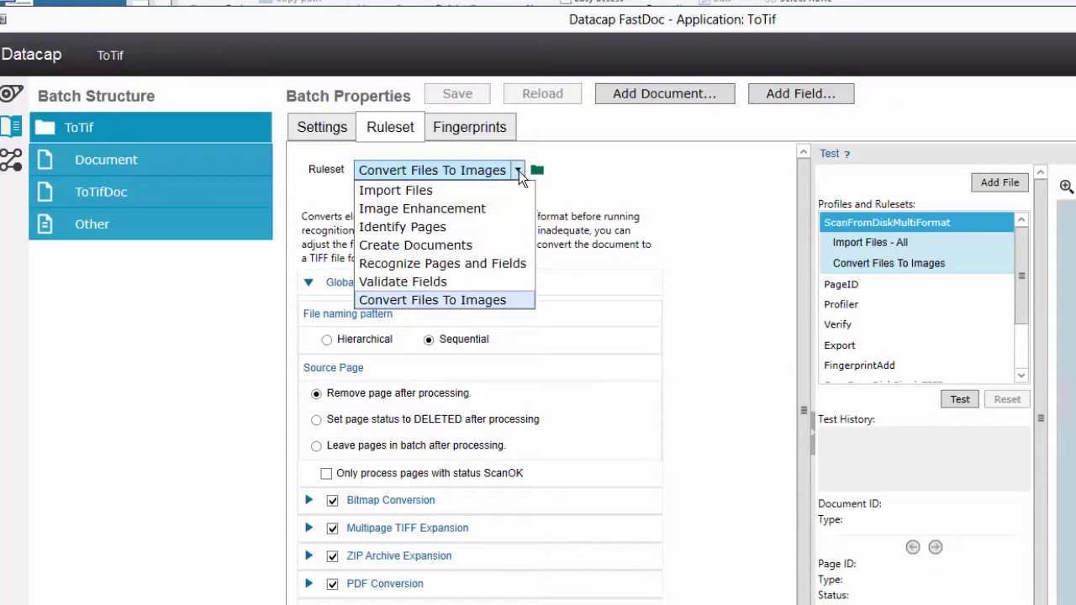
pyautogui.click(637, 353)
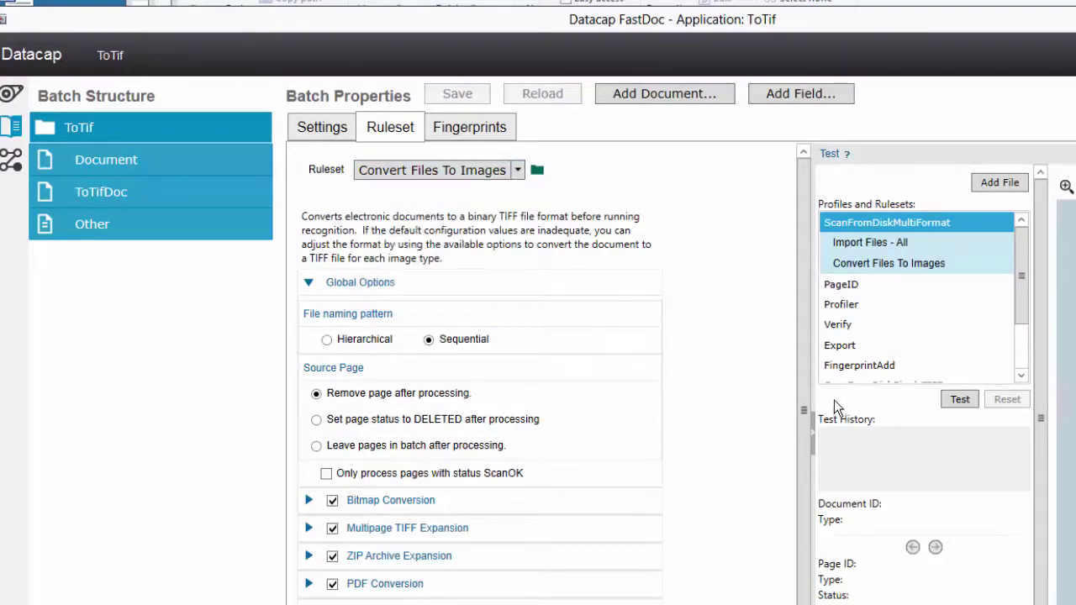
pyautogui.moveTo(804, 390); pyautogui.dragTo(806, 487)
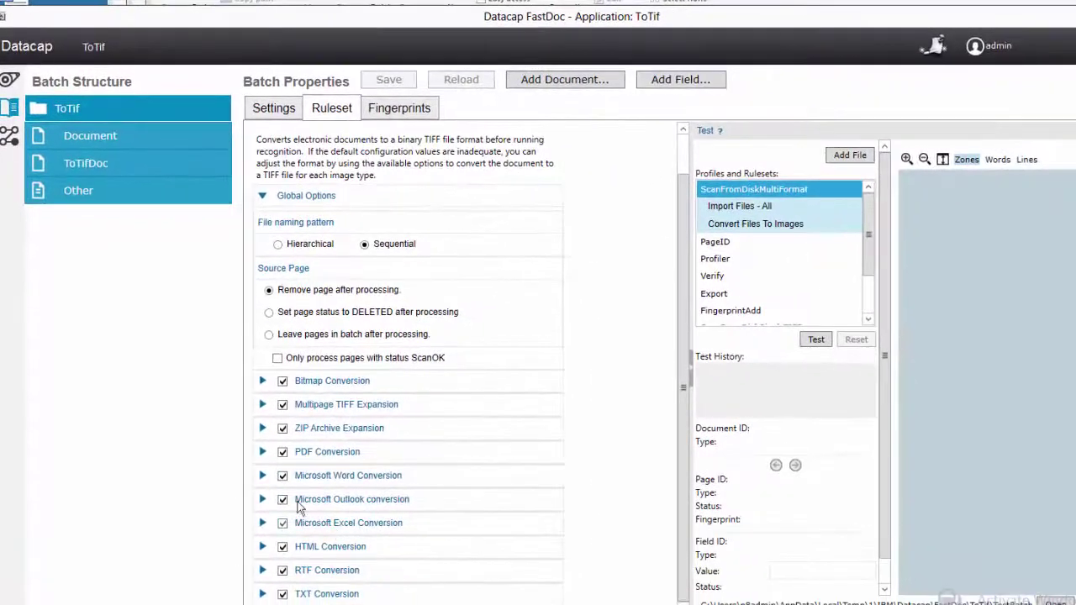
pyautogui.click(294, 508)
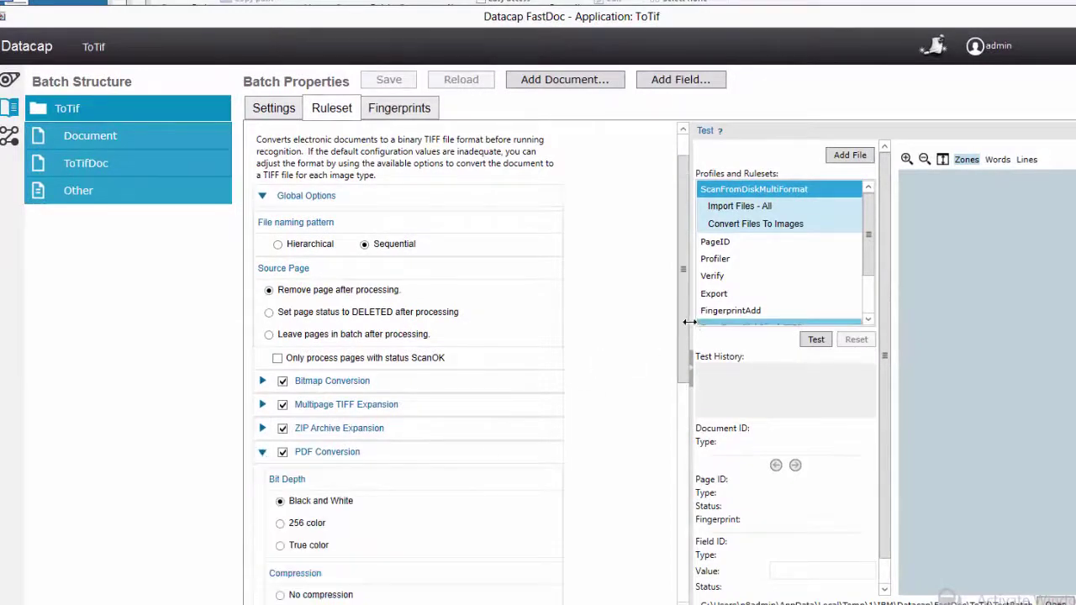
pyautogui.moveTo(683, 330); pyautogui.dragTo(682, 496)
pyautogui.scroll(5, 650, 454)
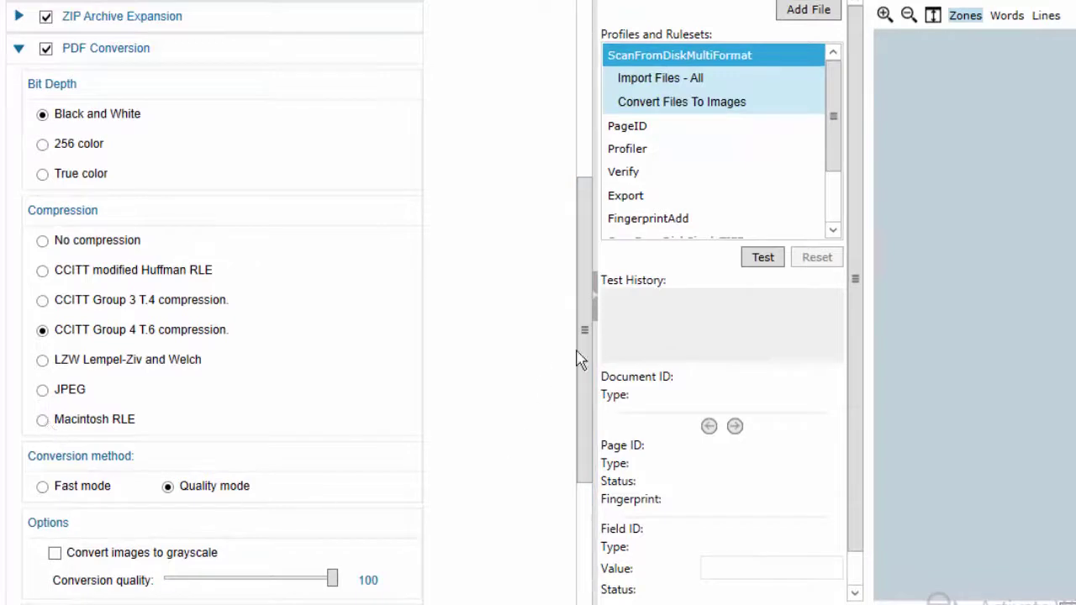
pyautogui.moveTo(586, 334); pyautogui.dragTo(586, 473)
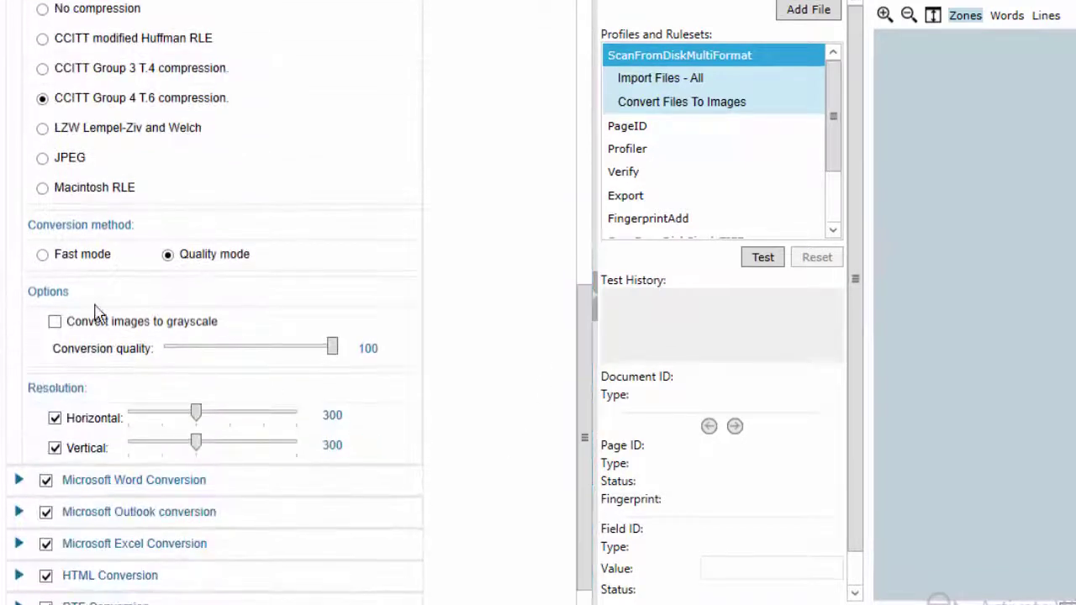
# Switch PDF conversion to Fast mode and raise the resolution from 300 to 400
pyautogui.click(43, 254)
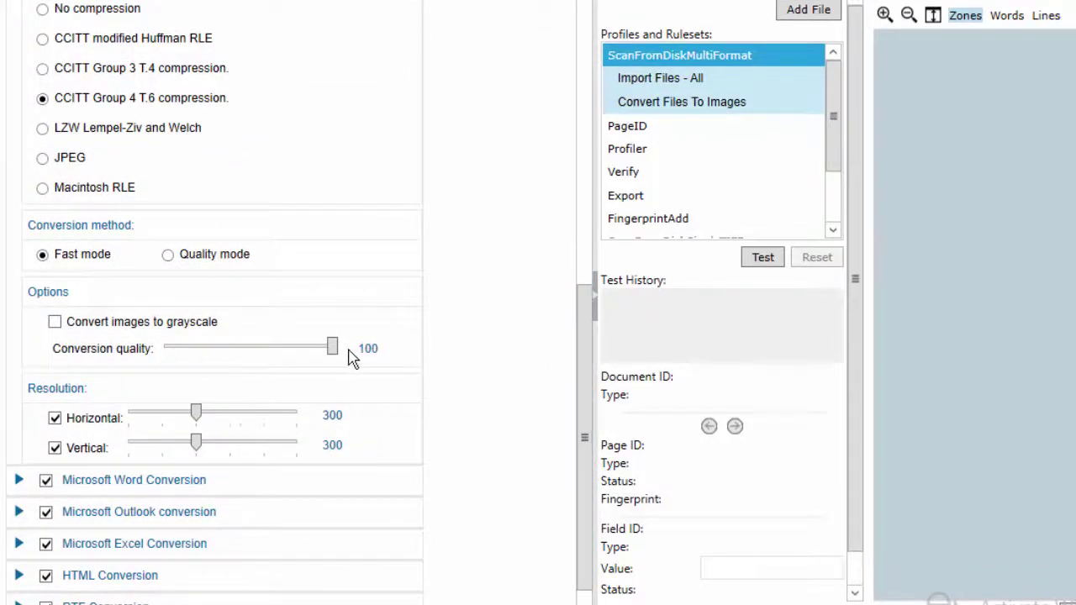
pyautogui.moveTo(194, 415); pyautogui.dragTo(236, 449)
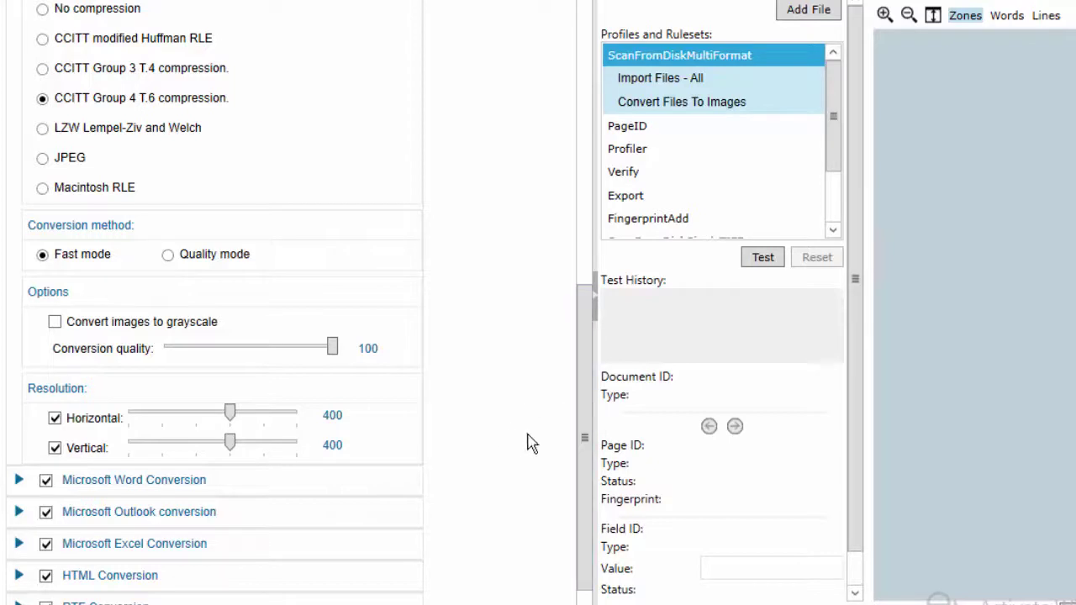
pyautogui.moveTo(589, 437); pyautogui.dragTo(590, 473)
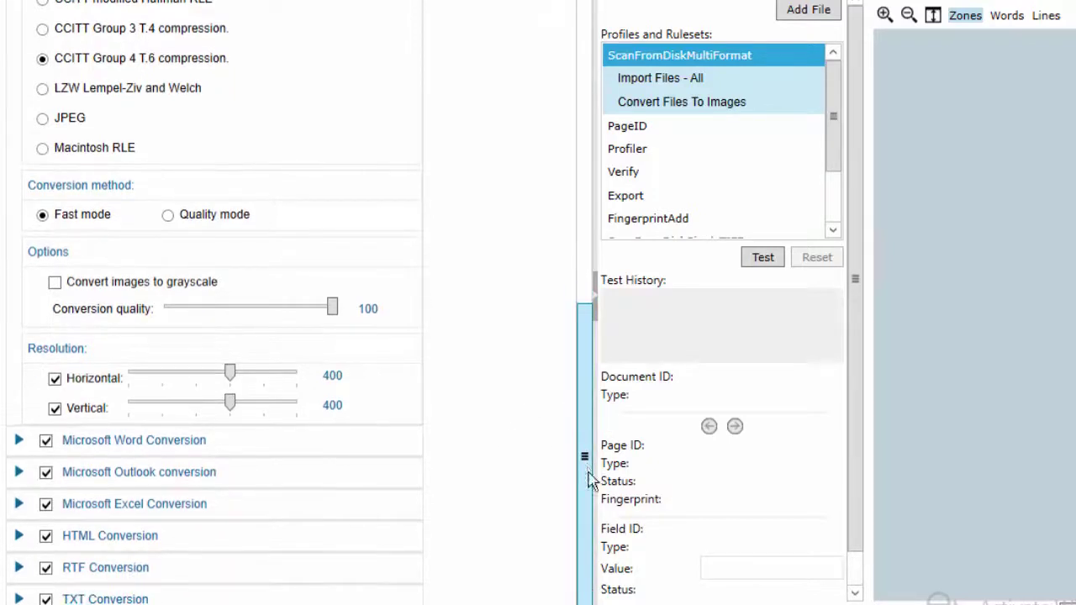
pyautogui.scroll(3, 303, 85)
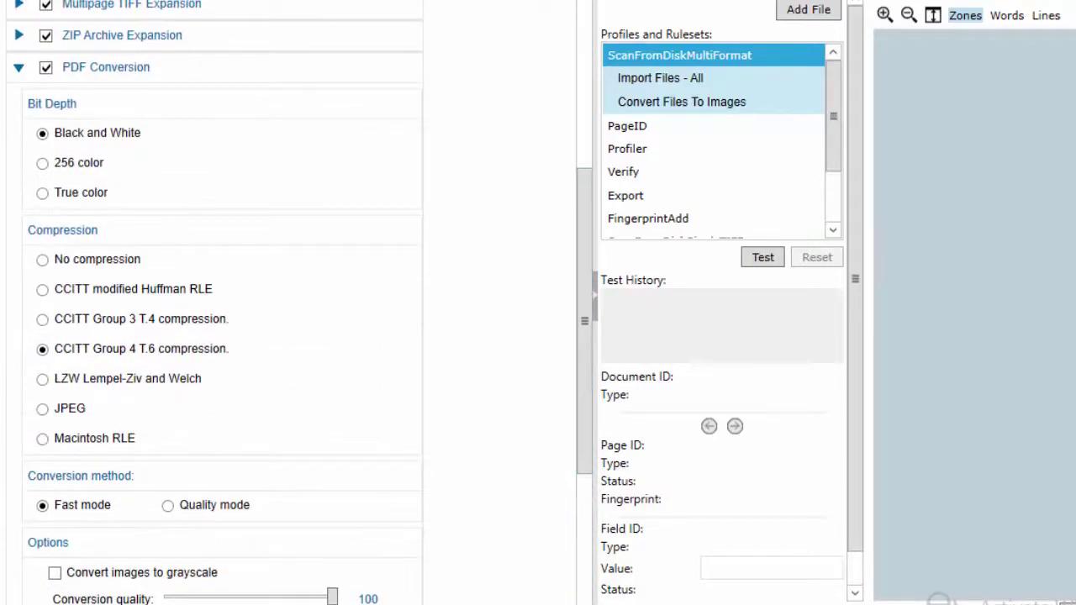
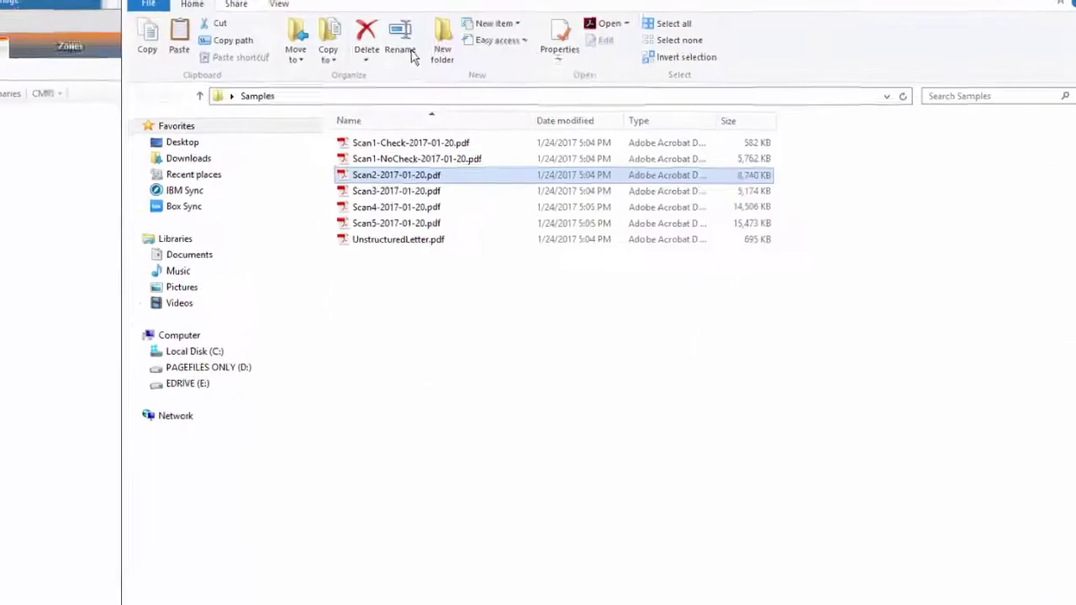
# Copy Scan1-Check-2017-01-20.pdf from Samples into ToTif\images\Input_MultiFormat
pyautogui.moveTo(405, 324); pyautogui.dragTo(354, 310)
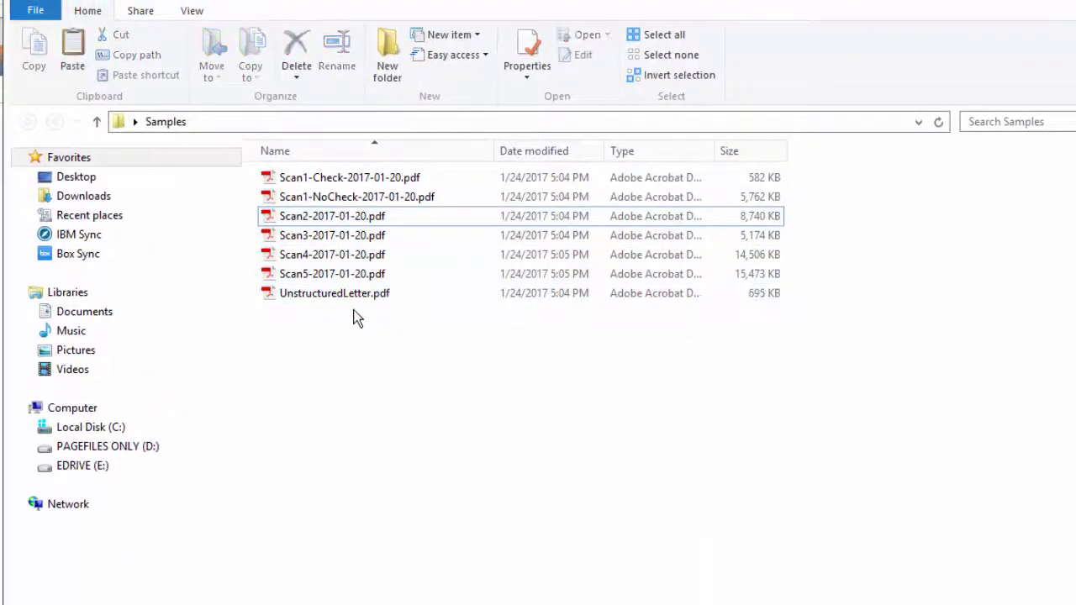
pyautogui.click(336, 178)
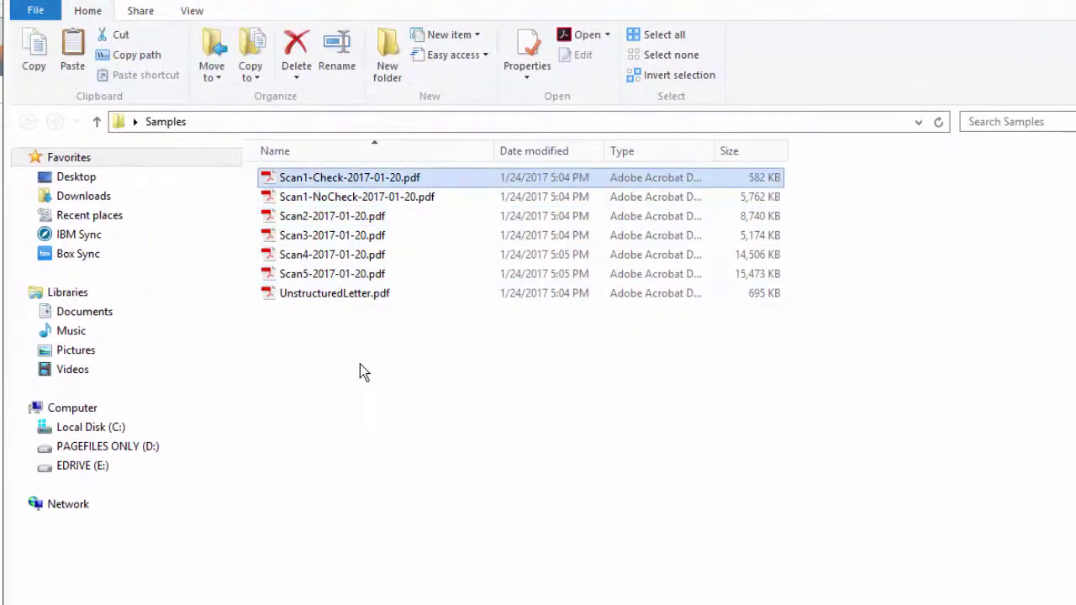
pyautogui.hotkey('ctrl', 'c')
pyautogui.hotkey('alt', 'Tab')
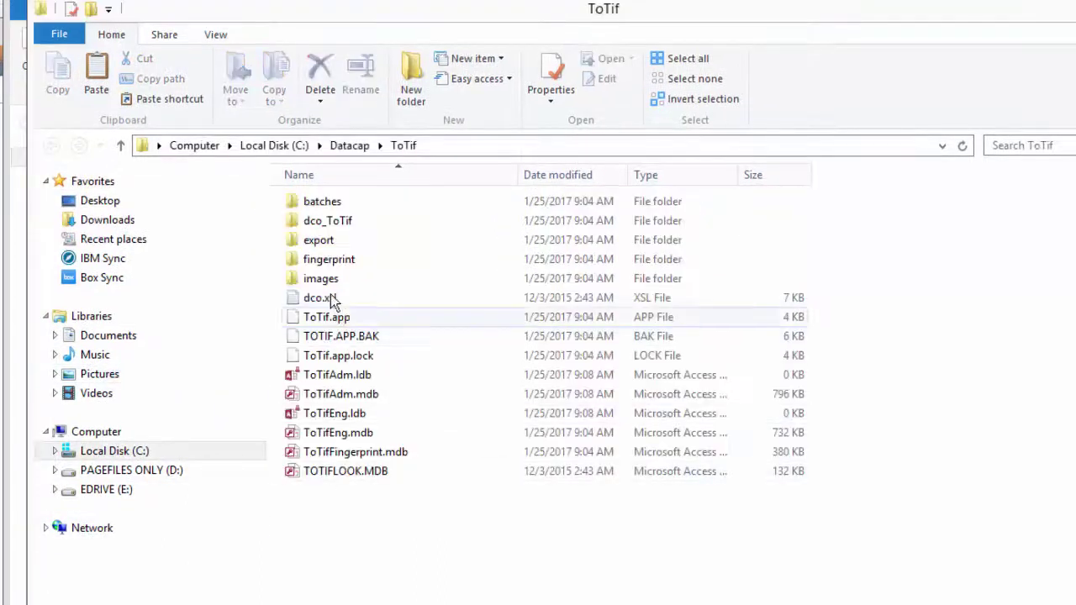
pyautogui.doubleClick(282, 272)
pyautogui.doubleClick(330, 201)
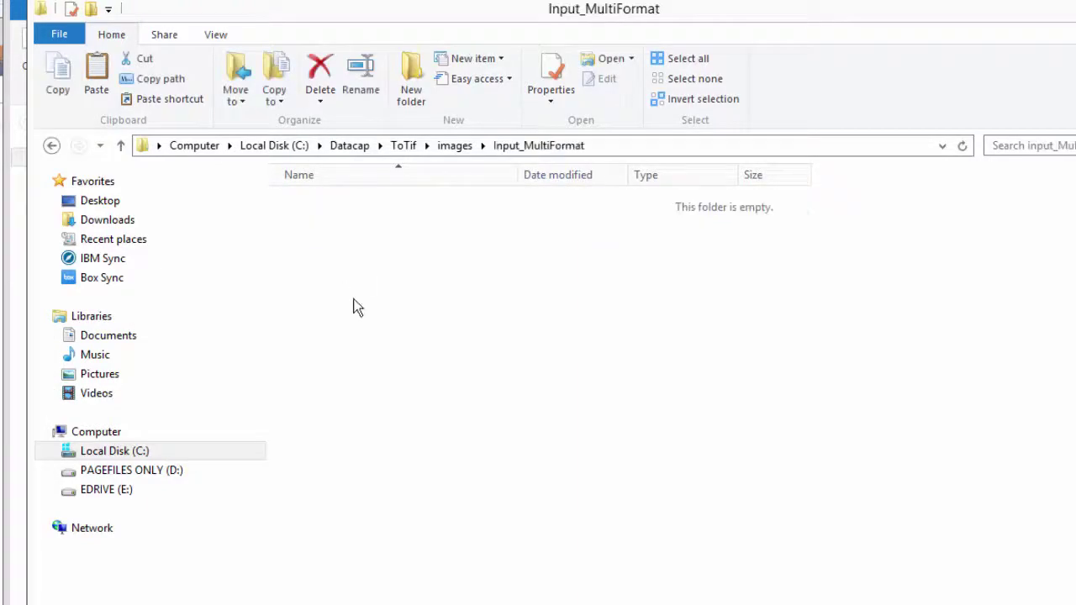
pyautogui.hotkey('ctrl', 'v')
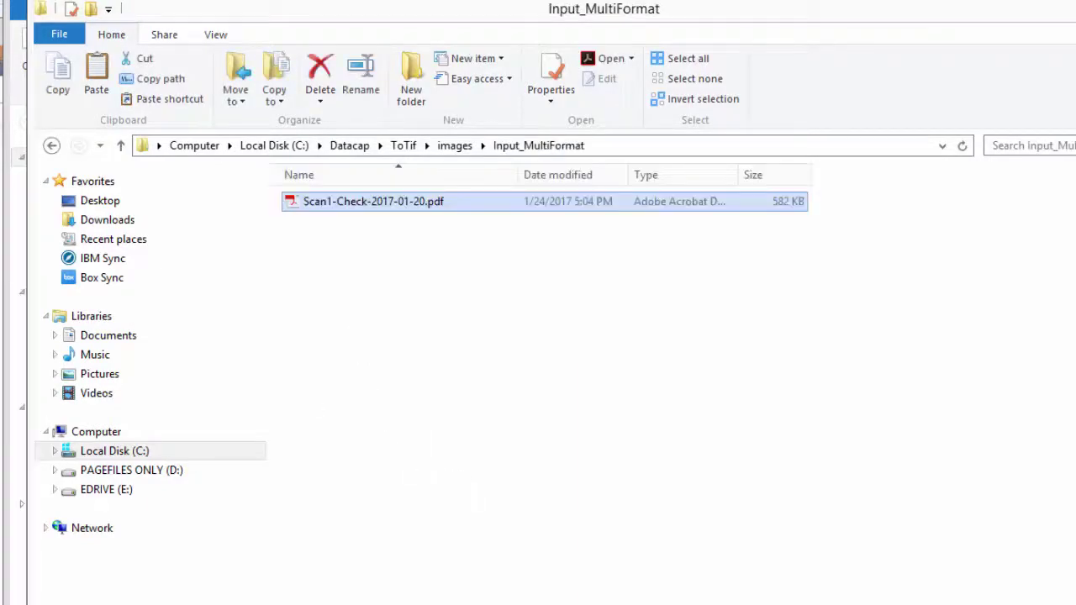
pyautogui.hotkey('alt', 'Tab')
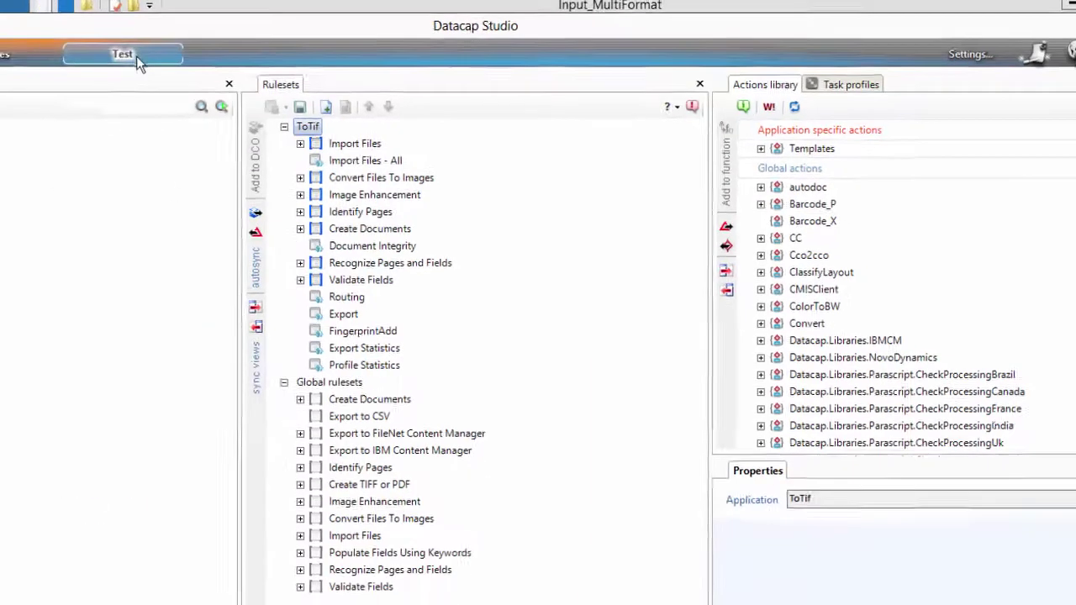
# Create a new test batch at VScanMulti and run it with the ScanFromDisk_MultiFormat profile
pyautogui.click(273, 28)
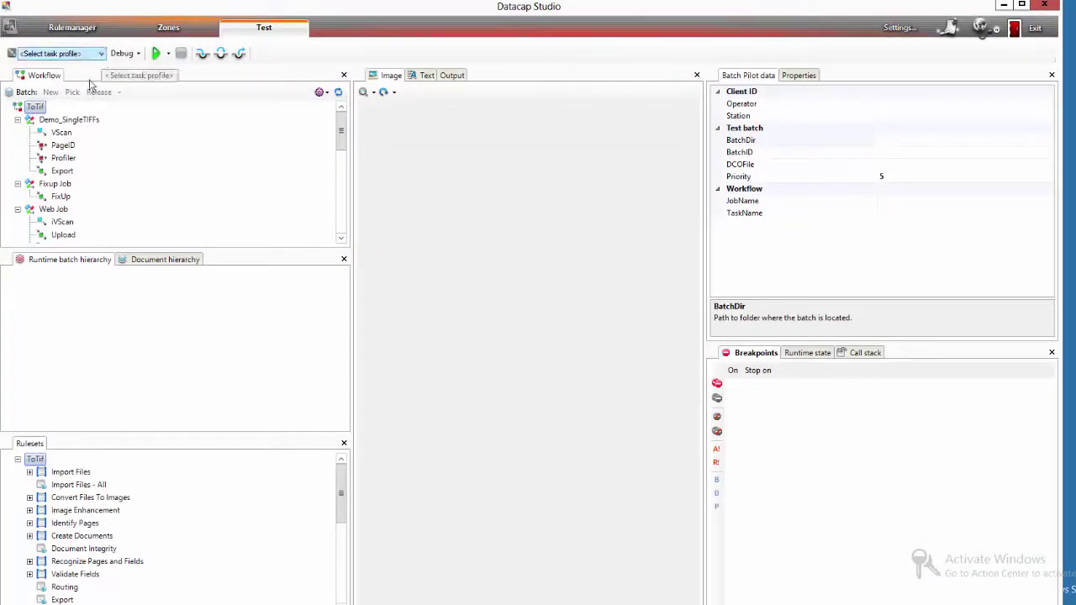
pyautogui.click(101, 54)
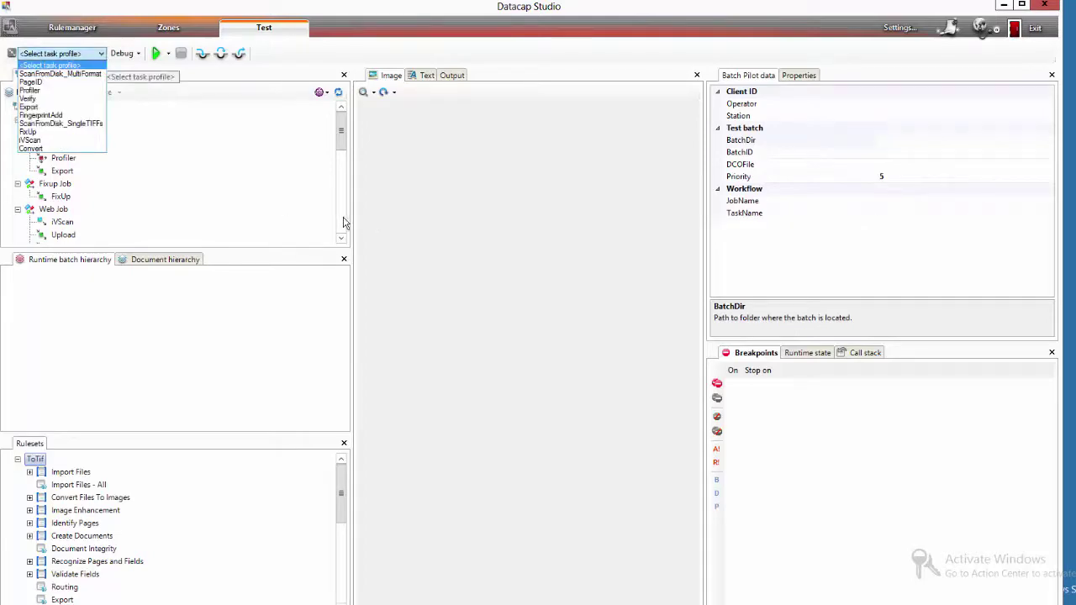
pyautogui.click(343, 223)
pyautogui.scroll(-5, 343, 223)
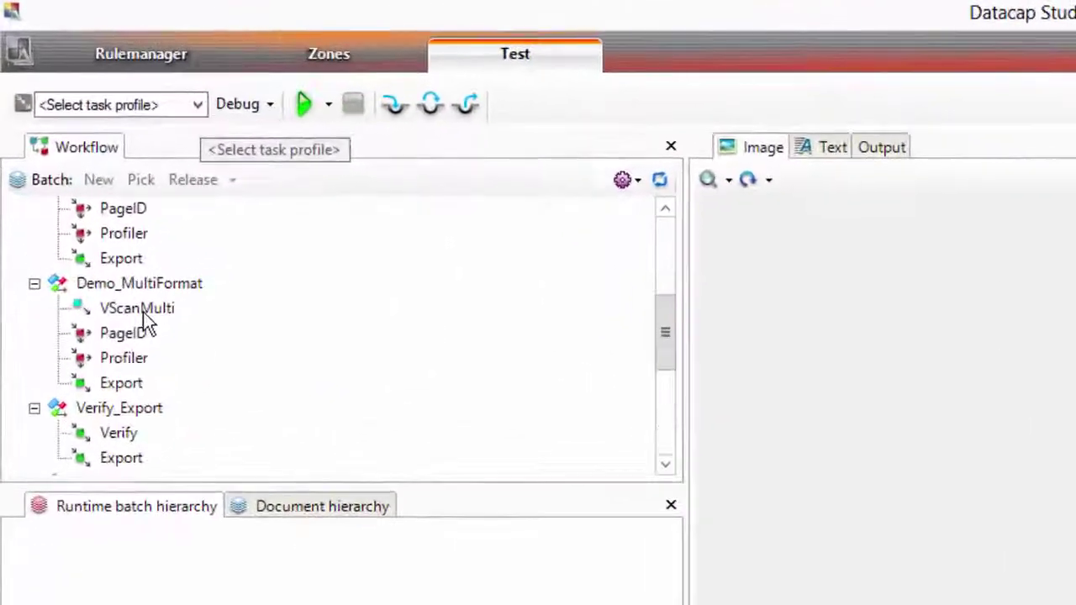
pyautogui.rightClick(143, 318)
pyautogui.click(204, 332)
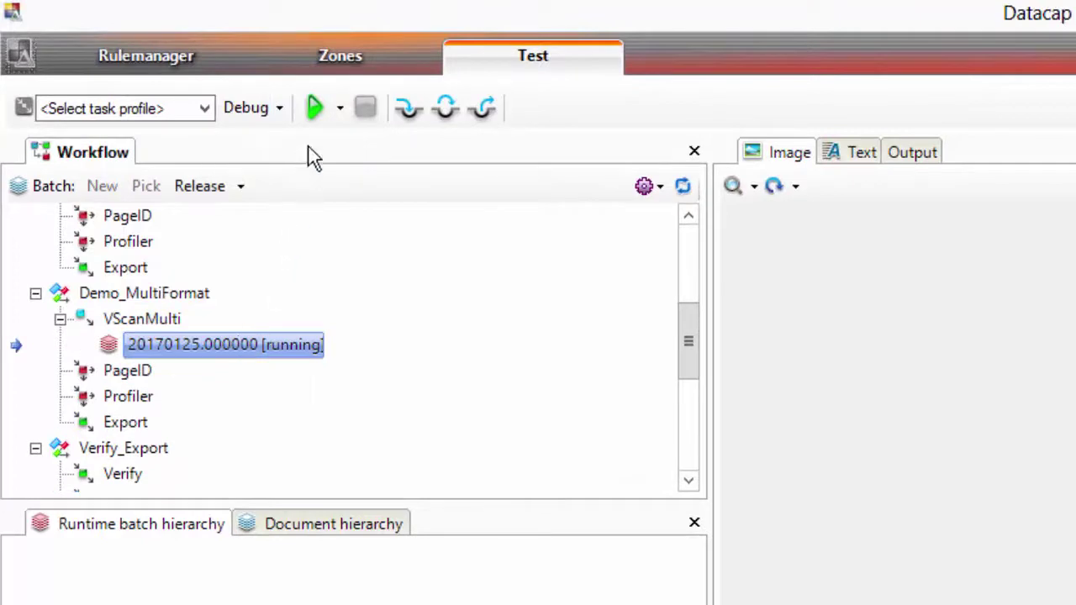
pyautogui.click(206, 109)
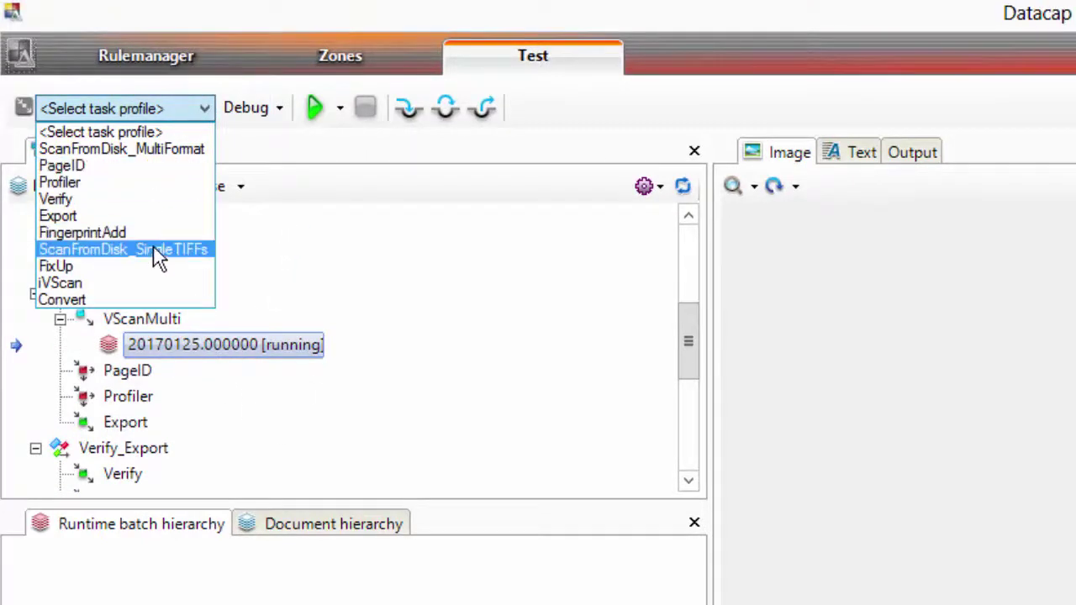
pyautogui.click(161, 150)
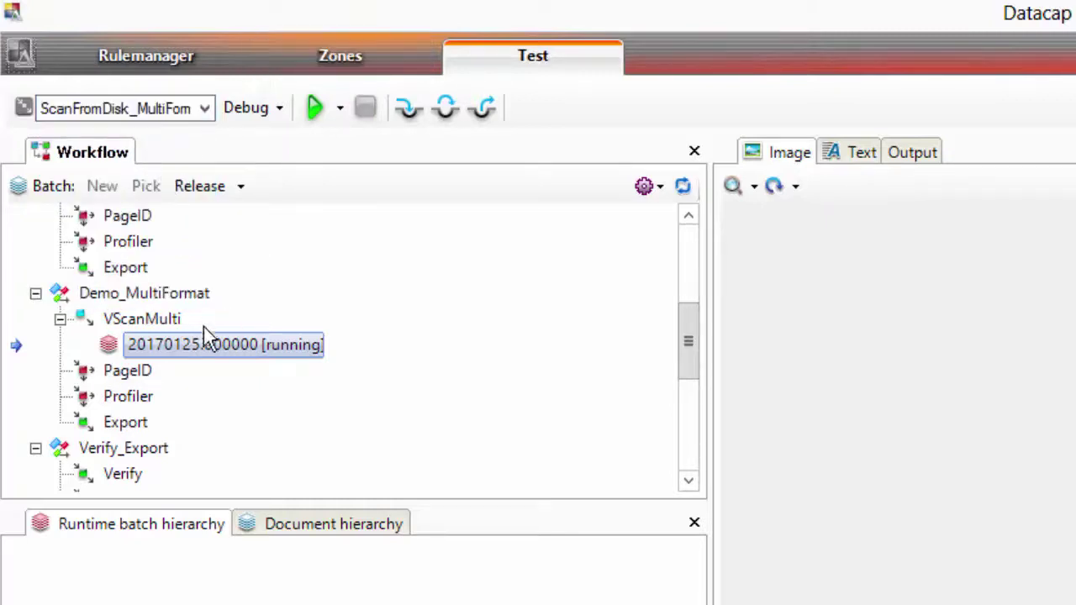
pyautogui.click(316, 108)
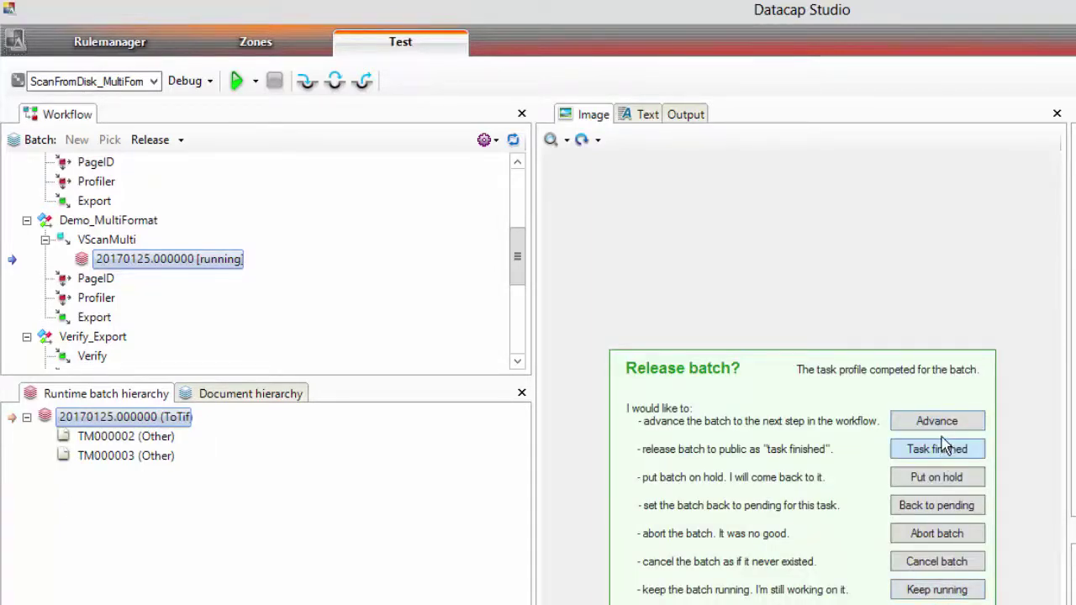
# Advance the batch to PageID and view pages TM000002 and TM000003, both typed Other
pyautogui.click(940, 423)
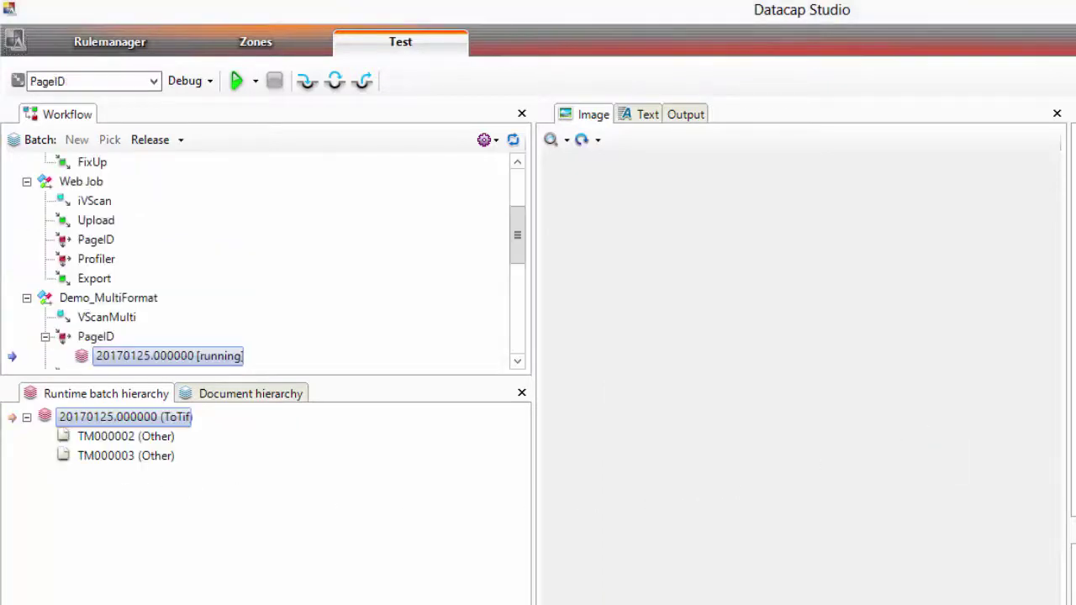
pyautogui.click(107, 438)
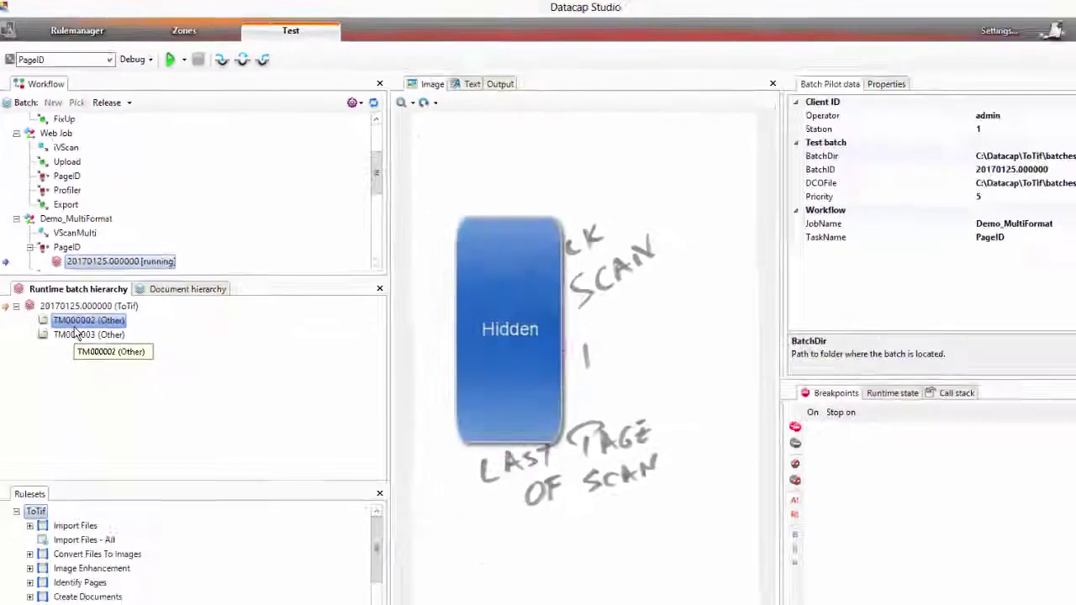
pyautogui.click(96, 411)
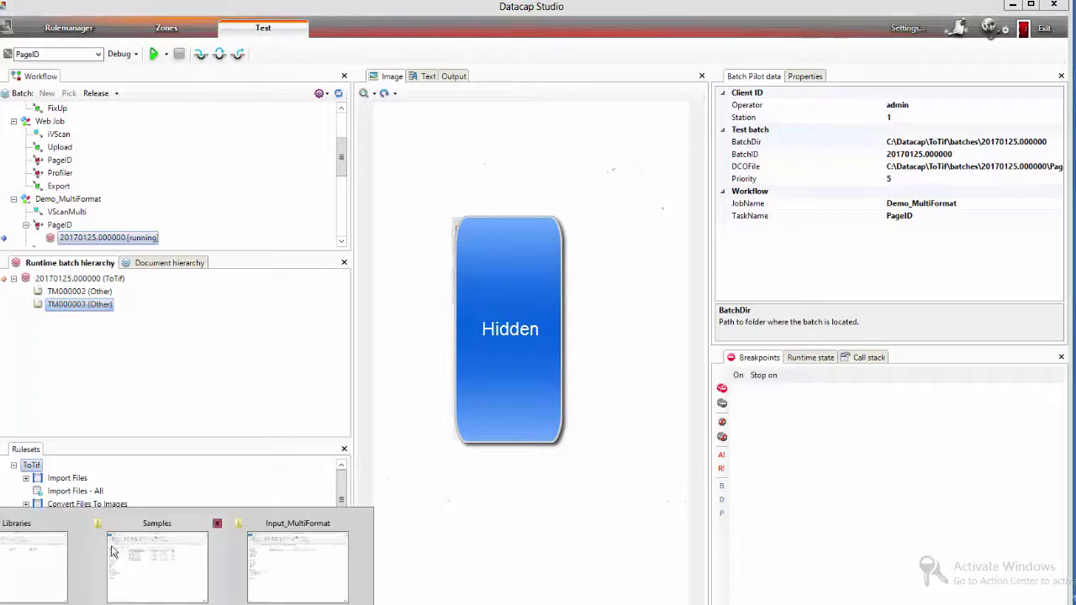
# Copy Scan2-2017-01-20.pdf from the Samples window into the Input_MultiFormat folder
pyautogui.click(175, 566)
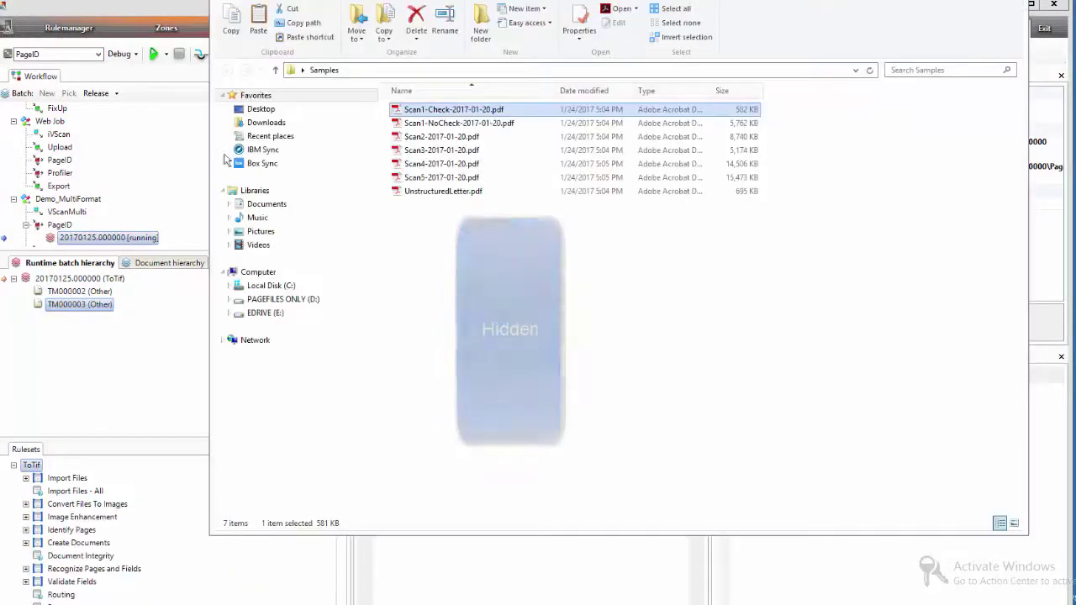
pyautogui.click(429, 138)
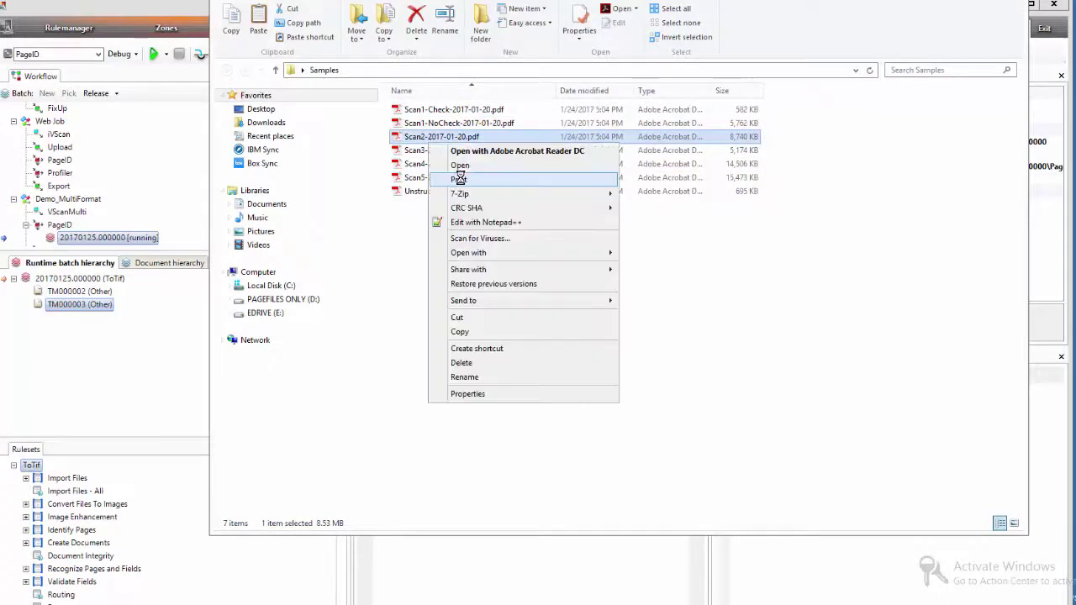
pyautogui.click(467, 332)
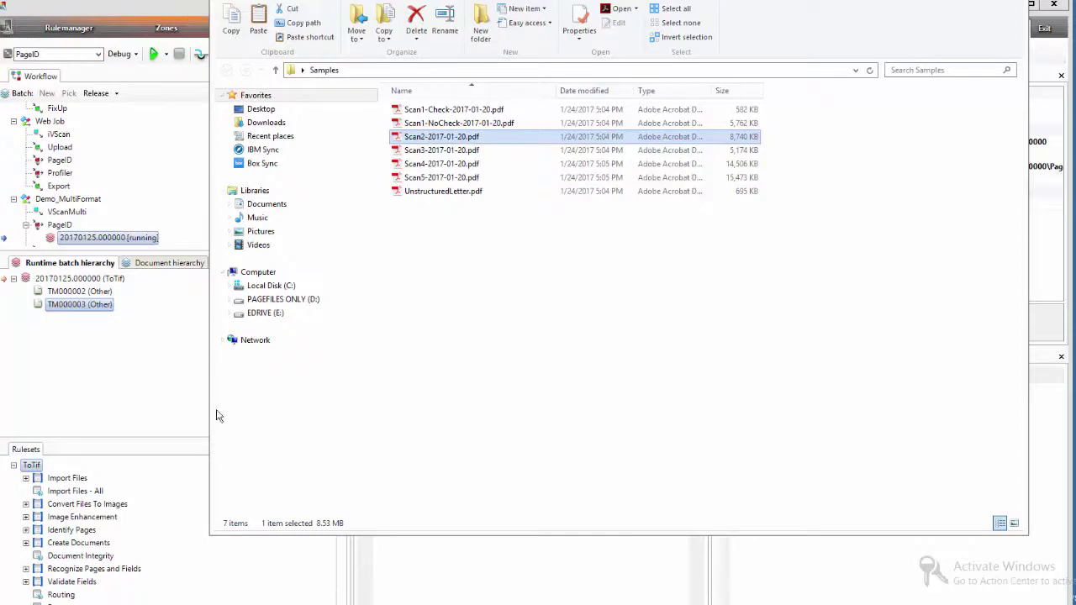
pyautogui.moveTo(175, 593)
pyautogui.click(261, 568)
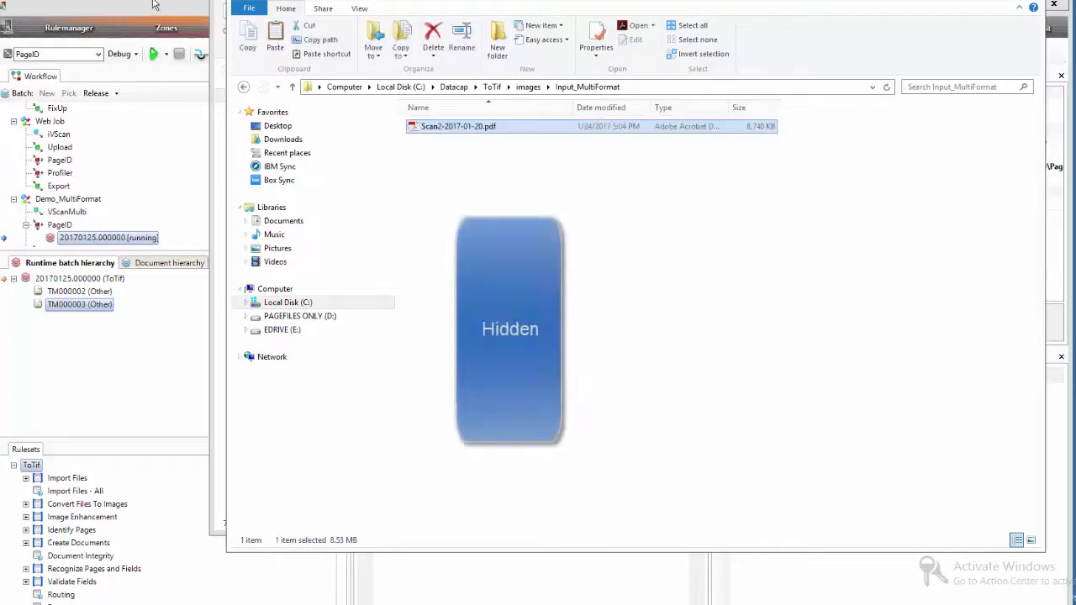
pyautogui.click(130, 65)
pyautogui.rightClick(71, 238)
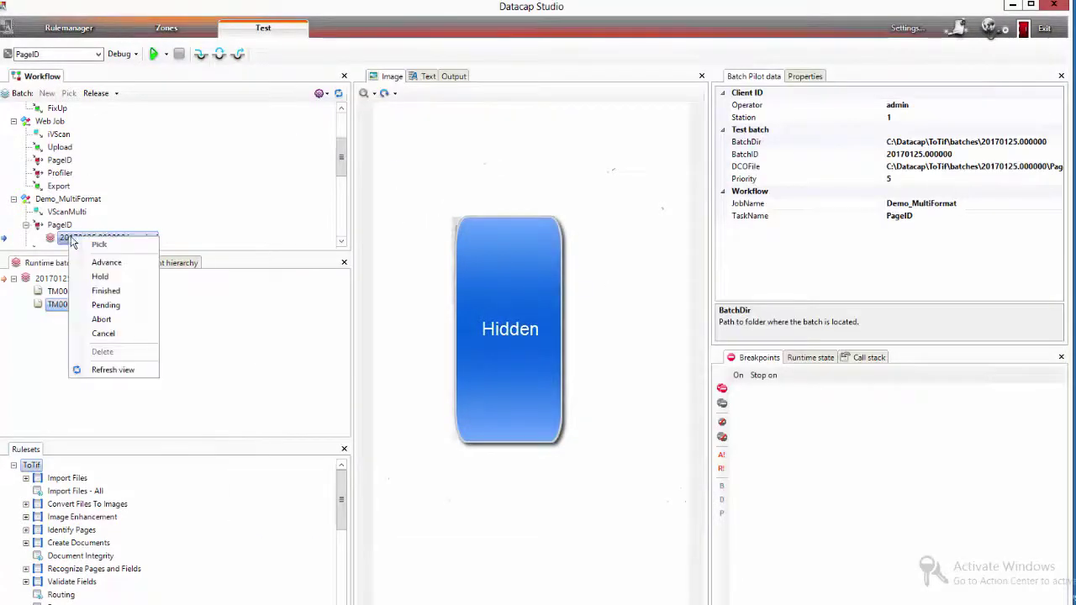
# Hold the first batch and run a new VScanMulti batch with the ScanFromDisk_MultiFormat profile
pyautogui.click(99, 290)
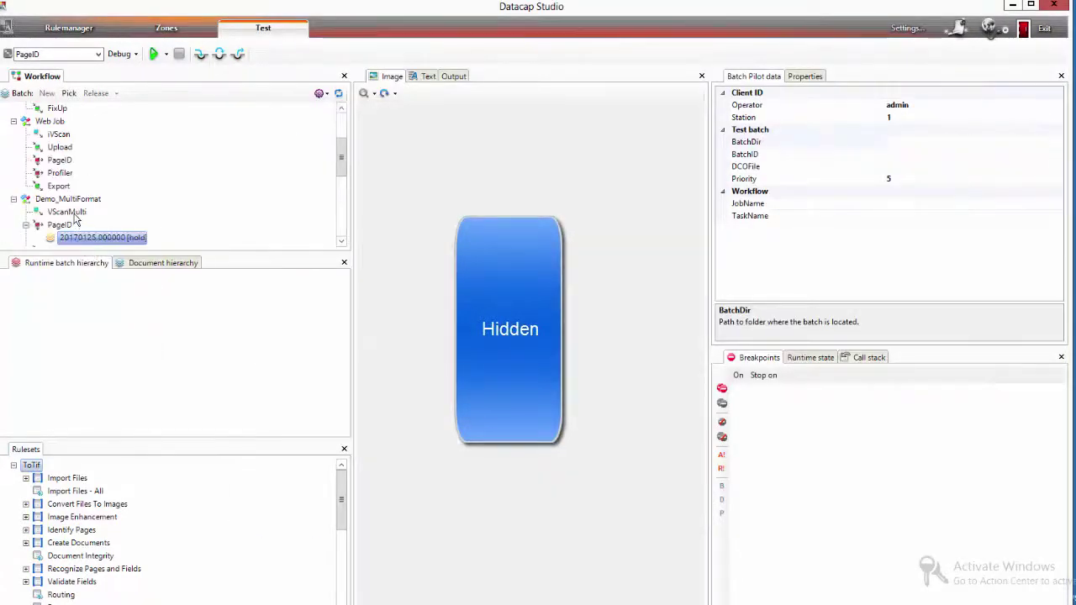
pyautogui.rightClick(76, 215)
pyautogui.click(92, 222)
pyautogui.click(98, 54)
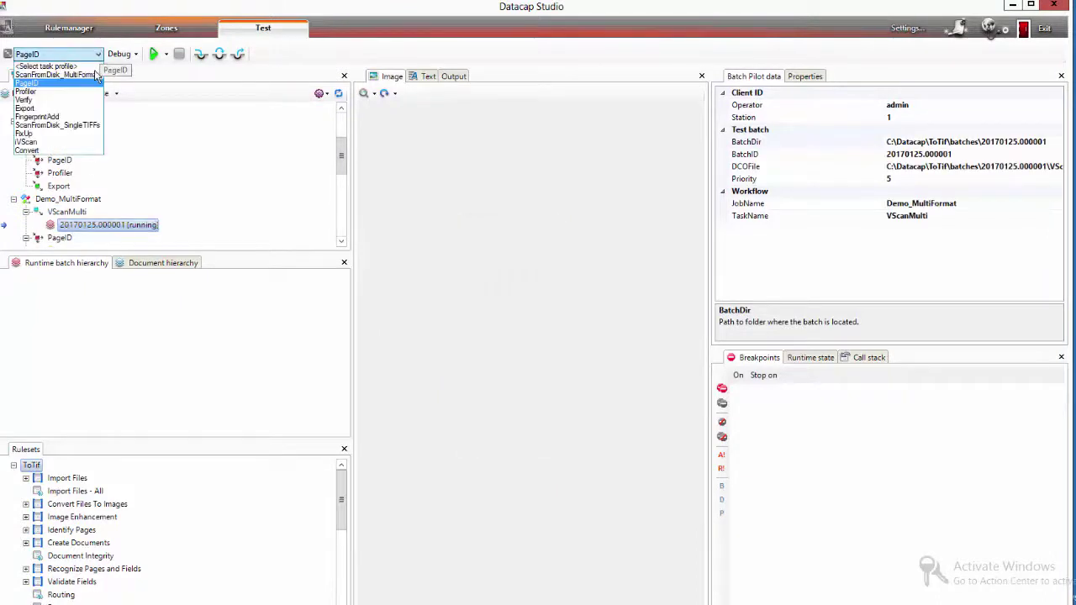
pyautogui.click(95, 76)
pyautogui.click(153, 54)
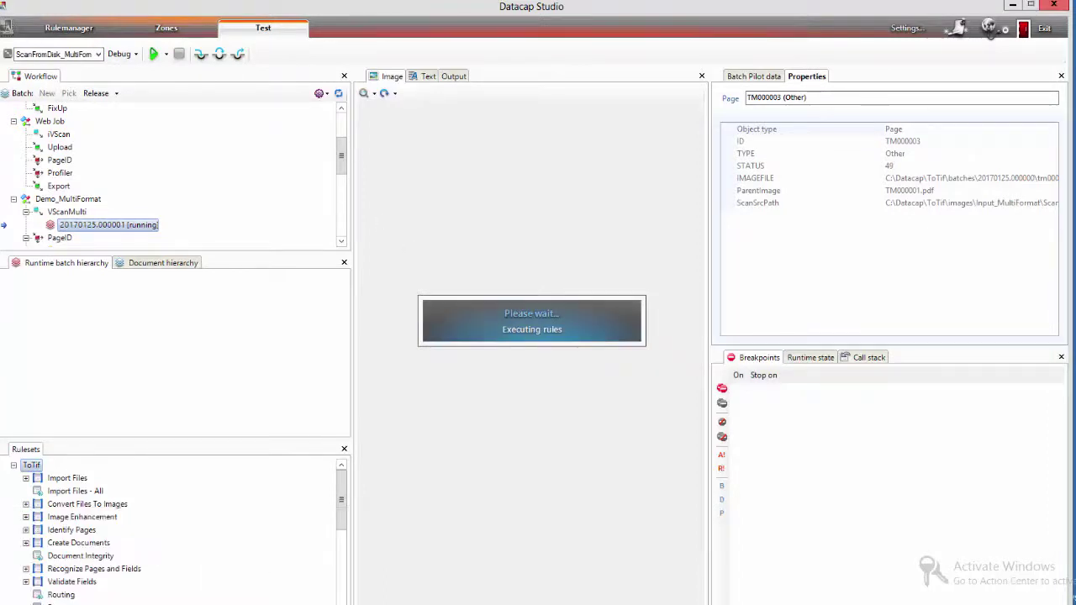
# Go up from Input_MultiFormat to the ToTif folder in File Explorer
pyautogui.moveTo(157, 604)
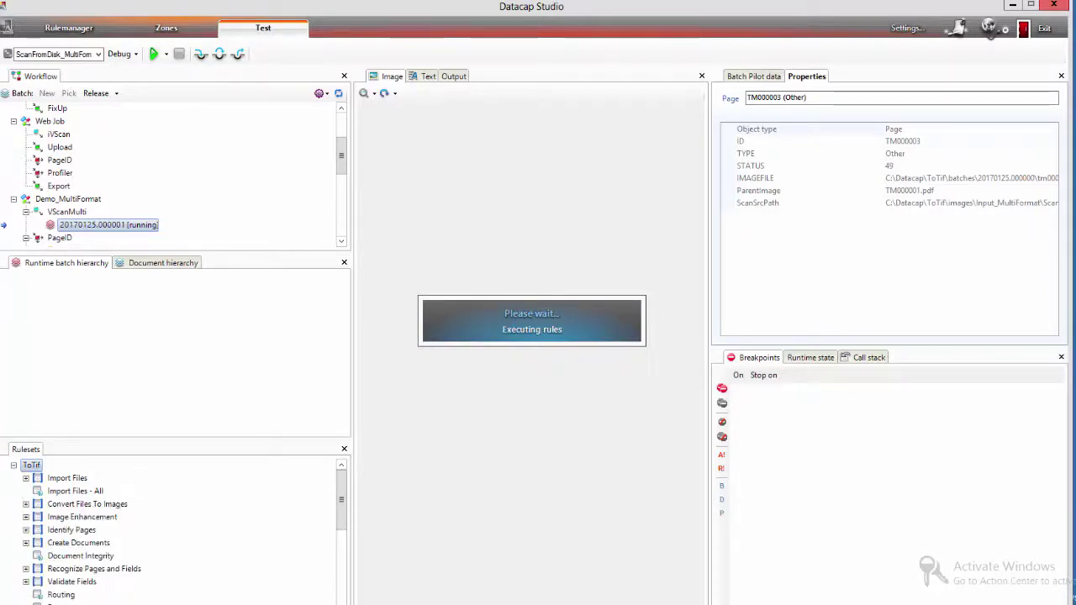
pyautogui.click(264, 557)
pyautogui.hotkey('alt', 'Up')
pyautogui.hotkey('alt', 'Up')
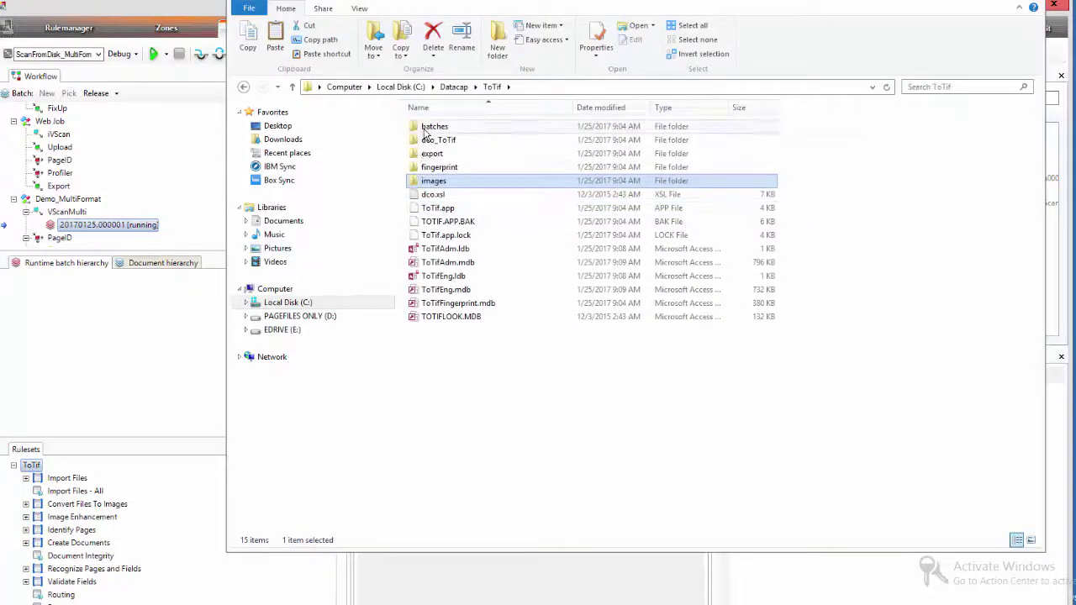
# Preview TM000002.tif and the next page in batches\20170125.000000, then return to Datacap Studio
pyautogui.doubleClick(424, 128)
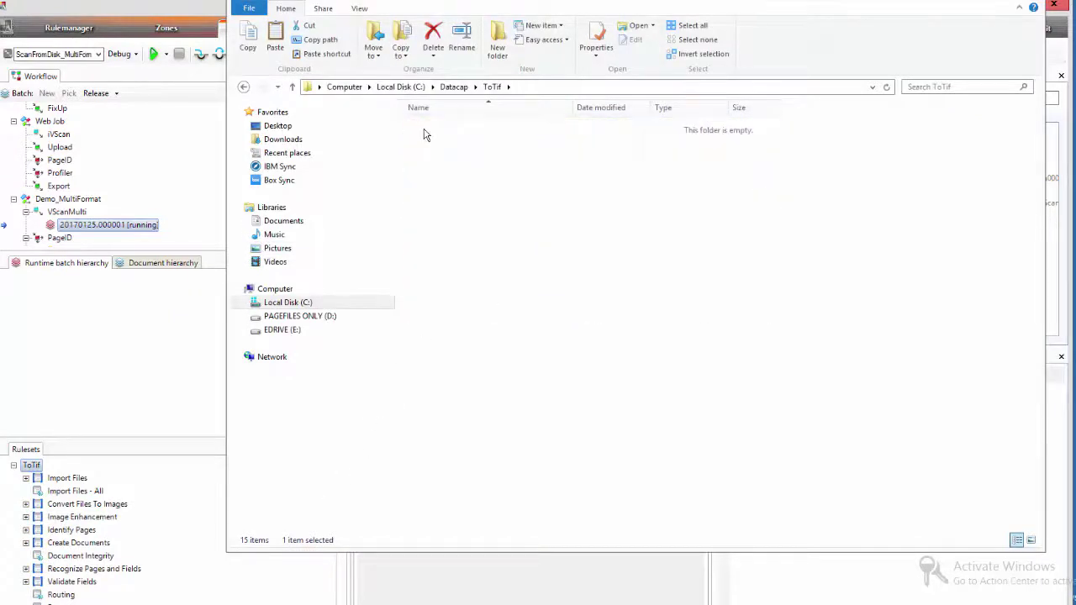
pyautogui.doubleClick(428, 127)
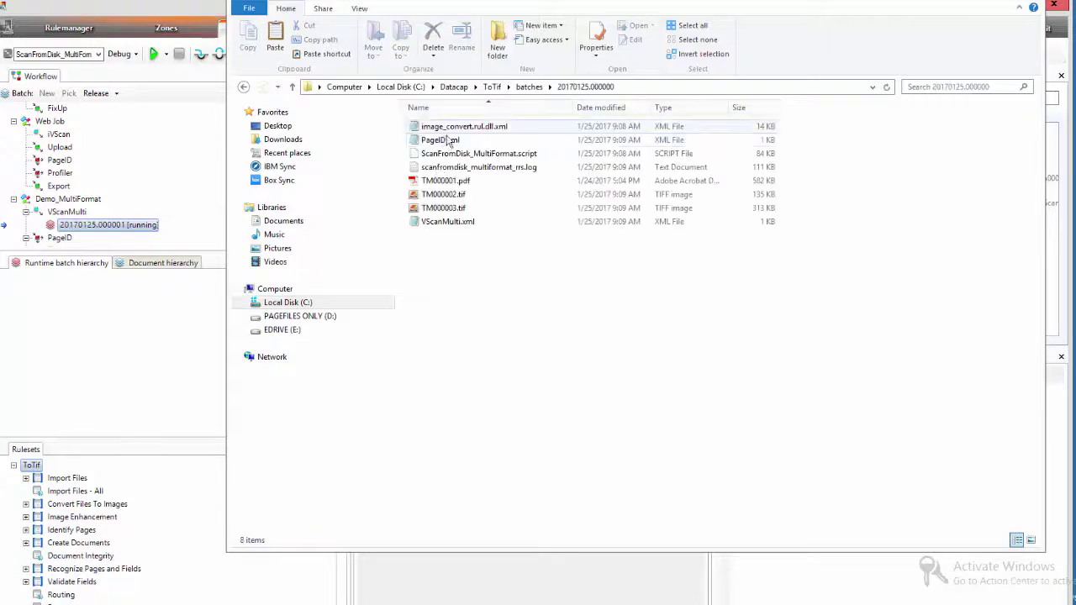
pyautogui.click(449, 196)
pyautogui.rightClick(450, 195)
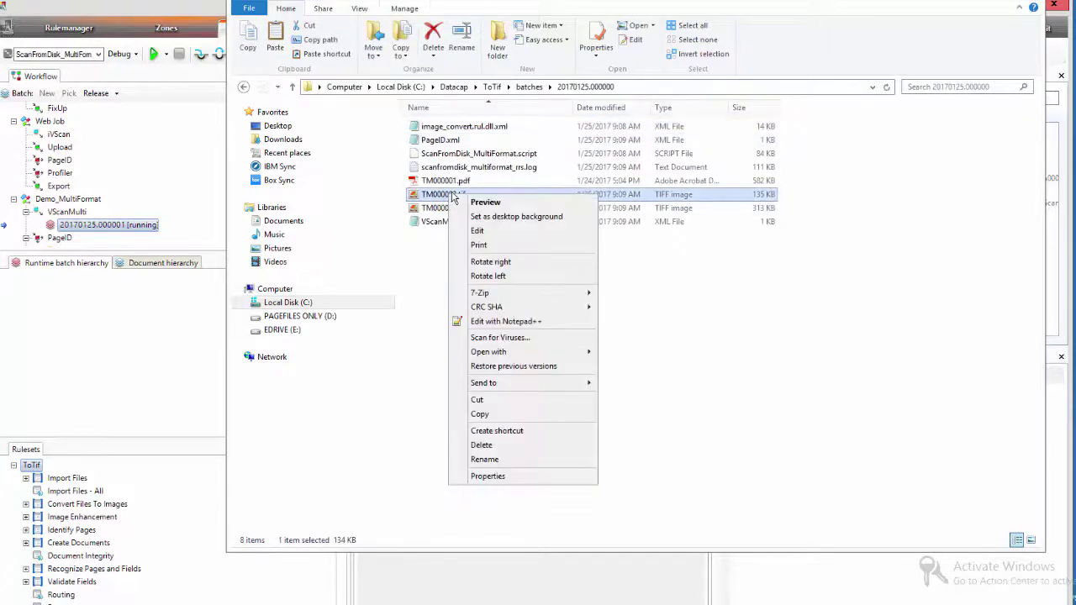
pyautogui.click(522, 205)
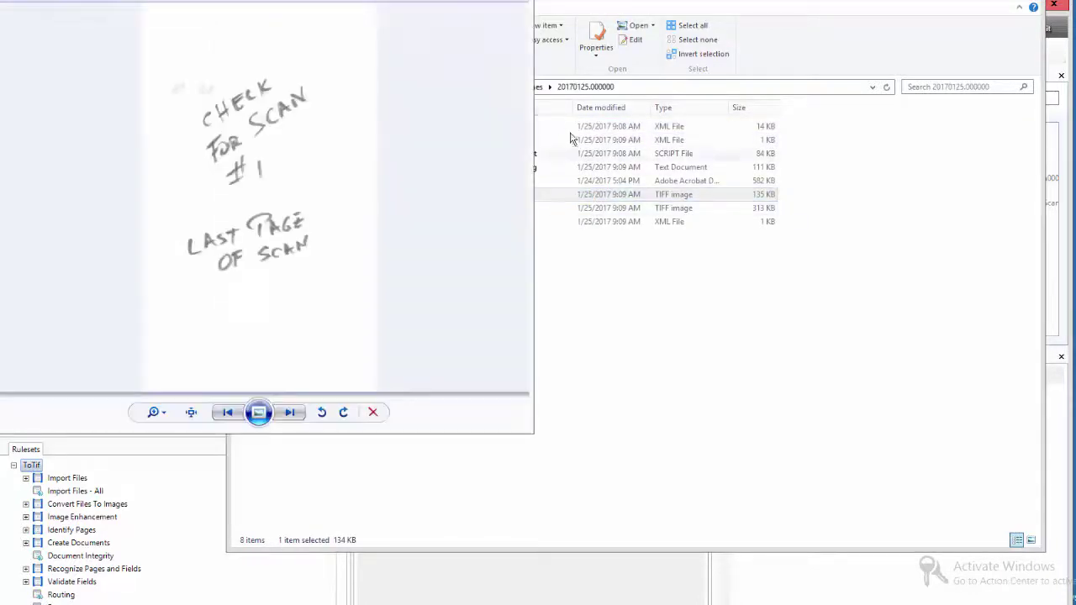
pyautogui.click(294, 412)
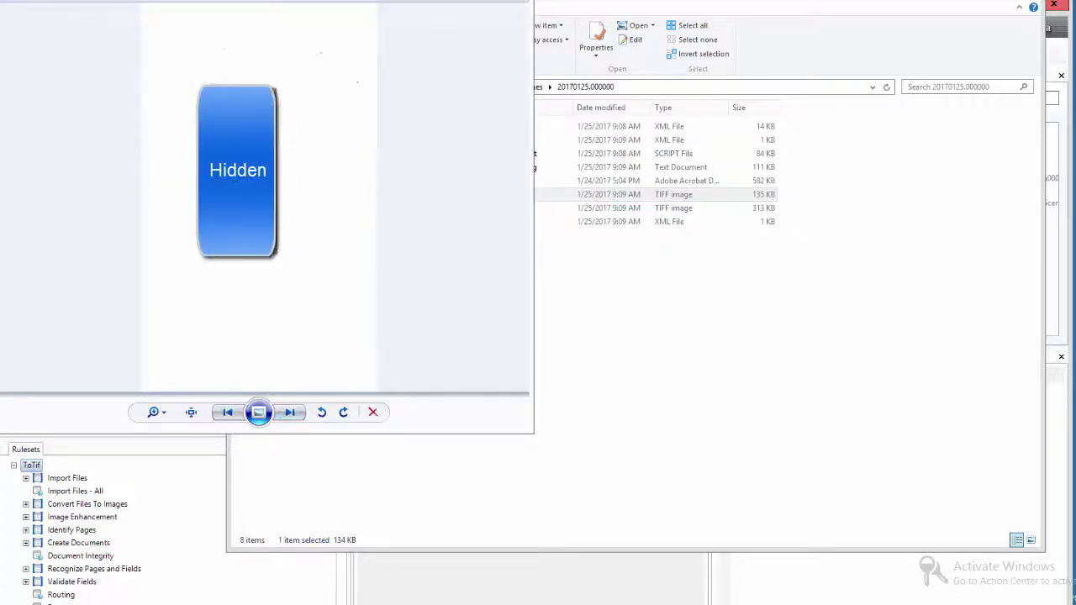
pyautogui.press('Escape')
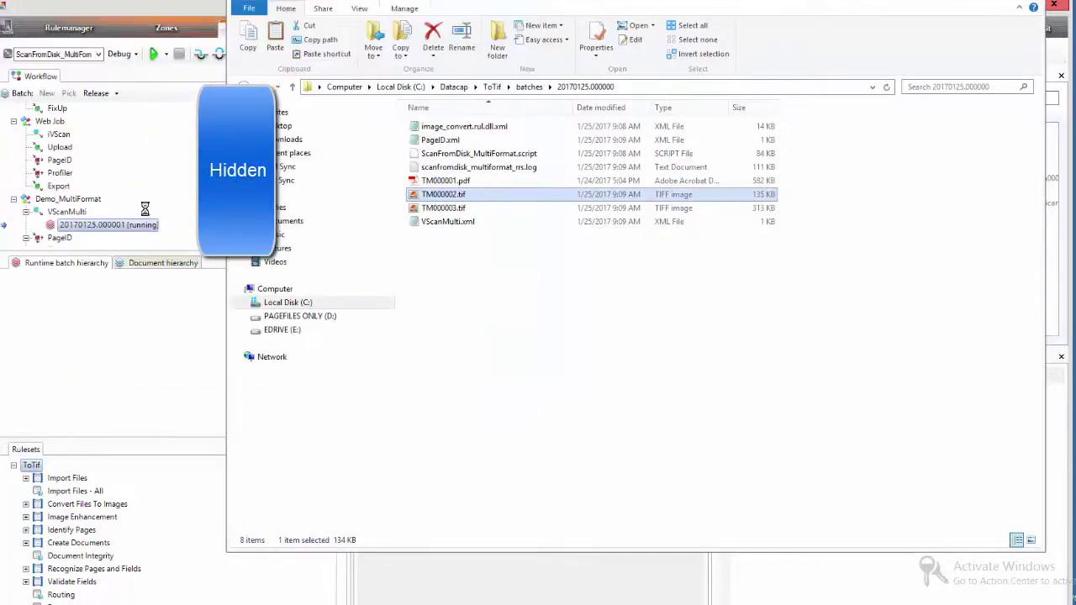
pyautogui.click(123, 14)
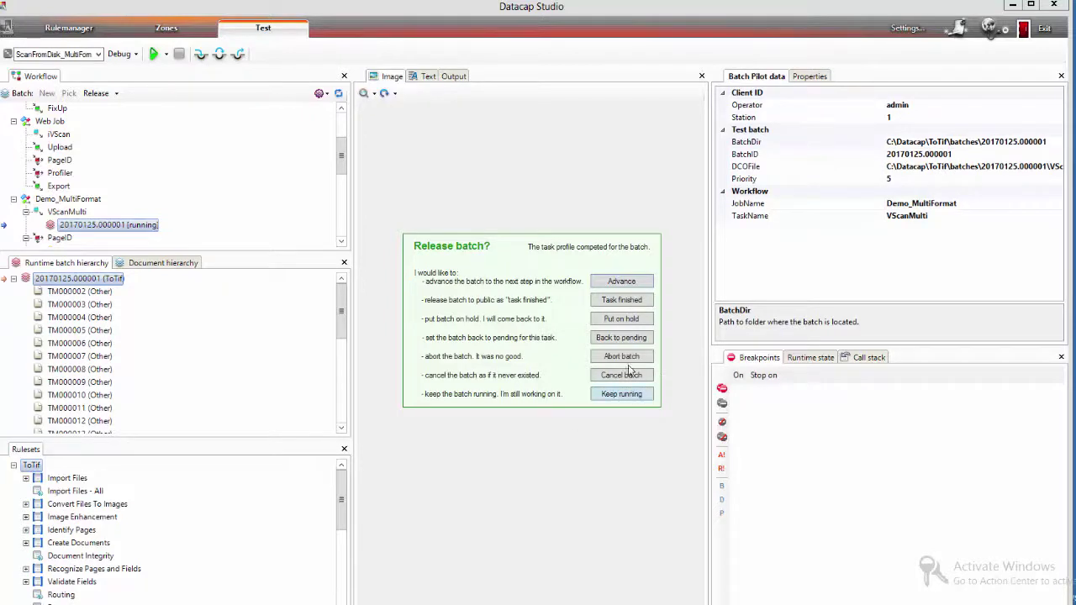
# Advance batch 20170125.000001 to PageID and confirm TM000003.tif is still upside down
pyautogui.click(621, 281)
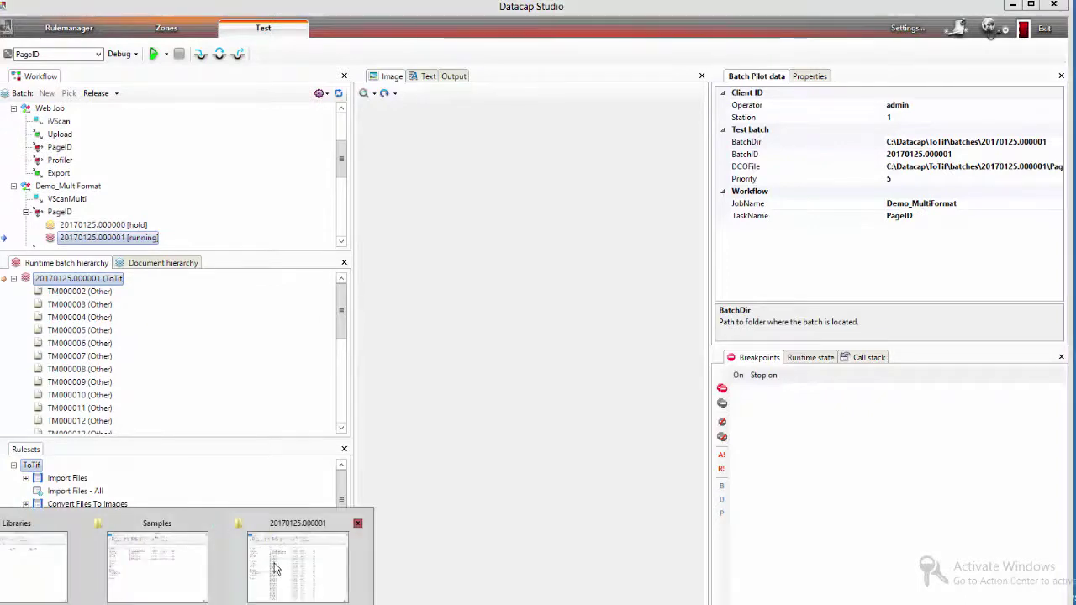
pyautogui.click(294, 565)
pyautogui.click(445, 195)
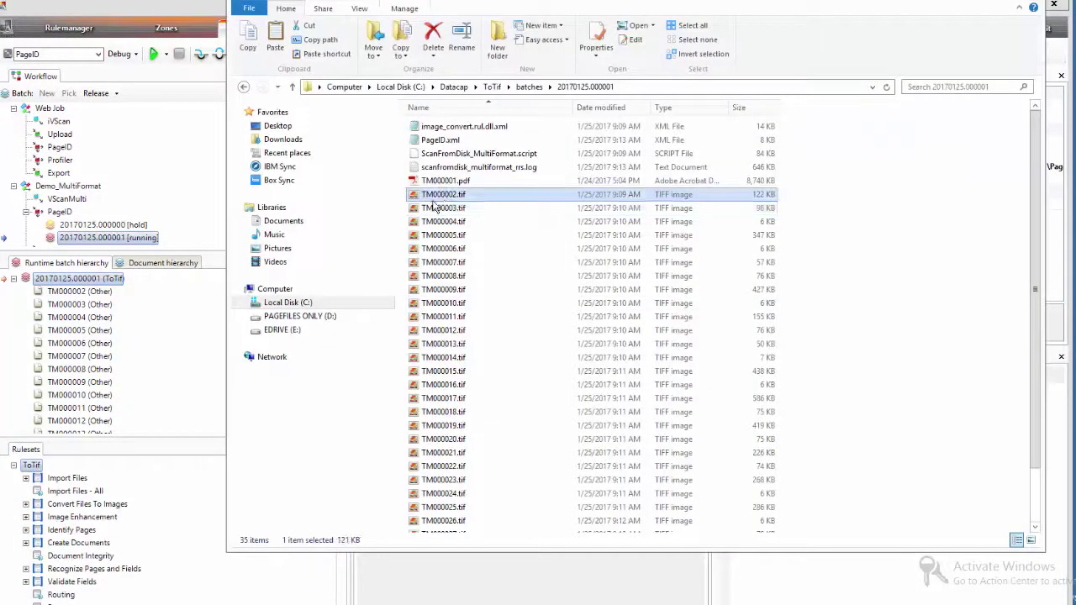
pyautogui.click(429, 210)
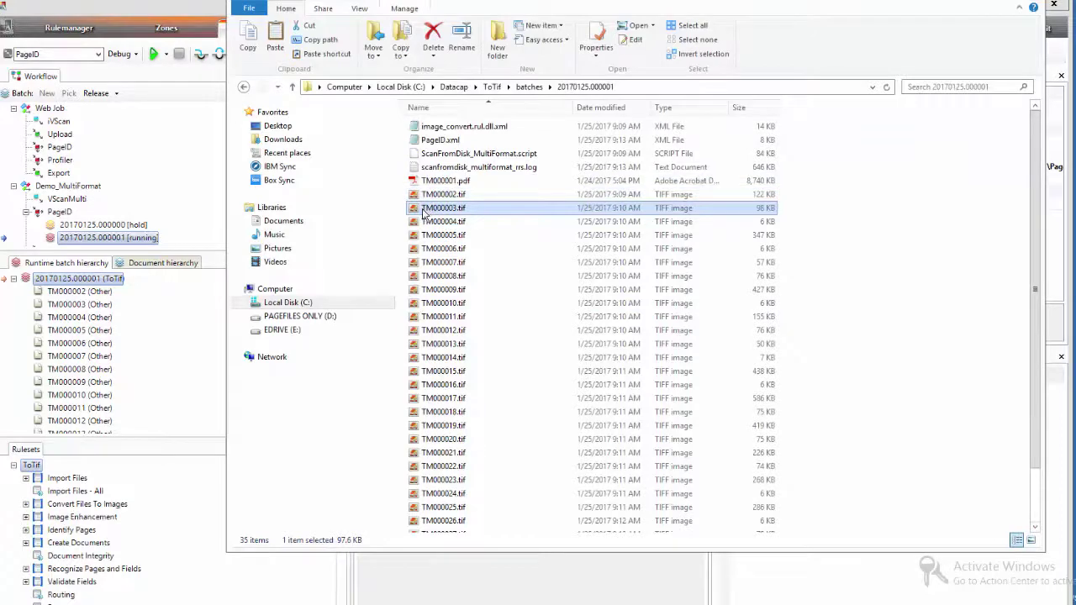
pyautogui.doubleClick(424, 212)
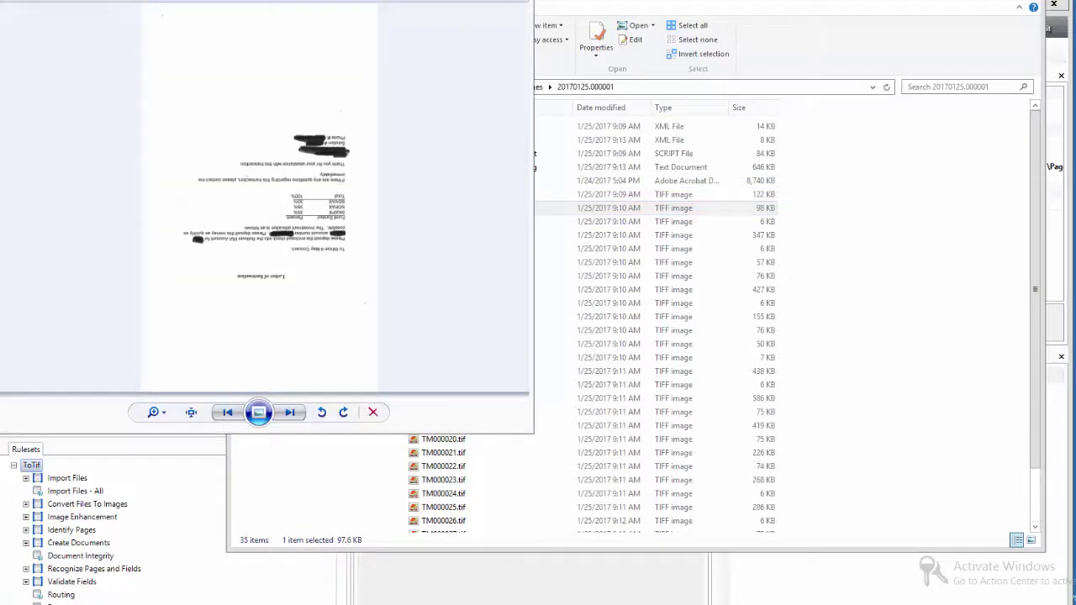
pyautogui.hotkey('alt', 'F4')
pyautogui.click(127, 25)
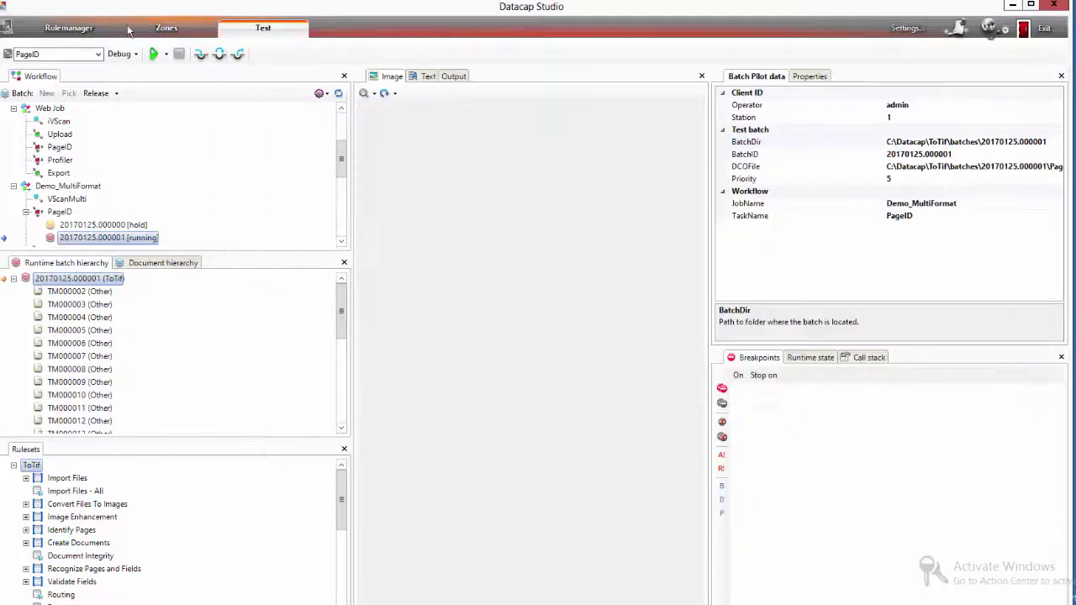
# In the Rulemanager, expand Identify Pages and check the PageID and Profiler task profiles' rulesets
pyautogui.click(69, 28)
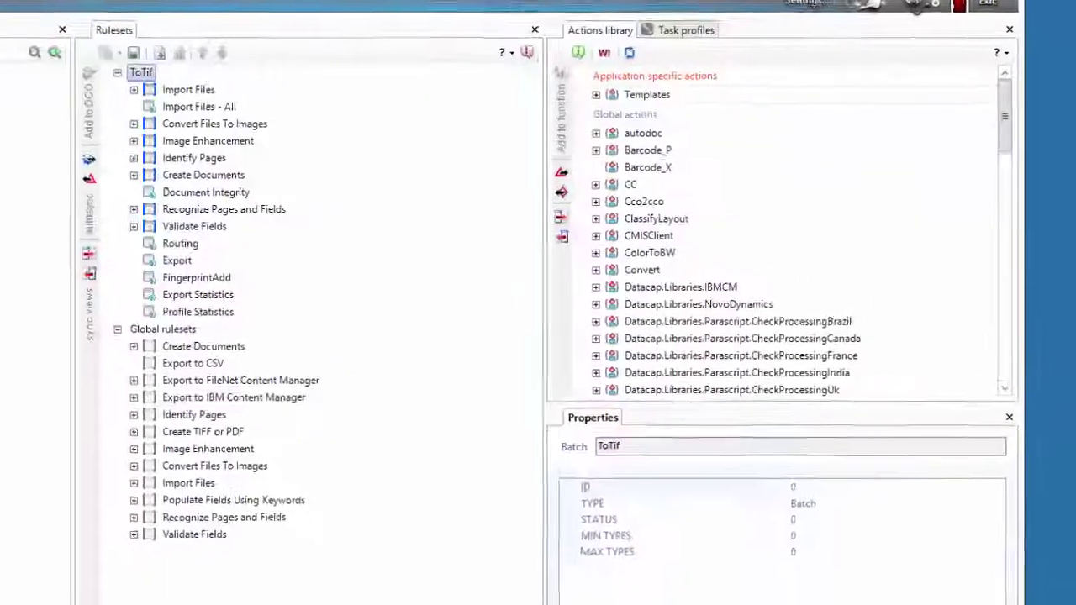
pyautogui.click(92, 159)
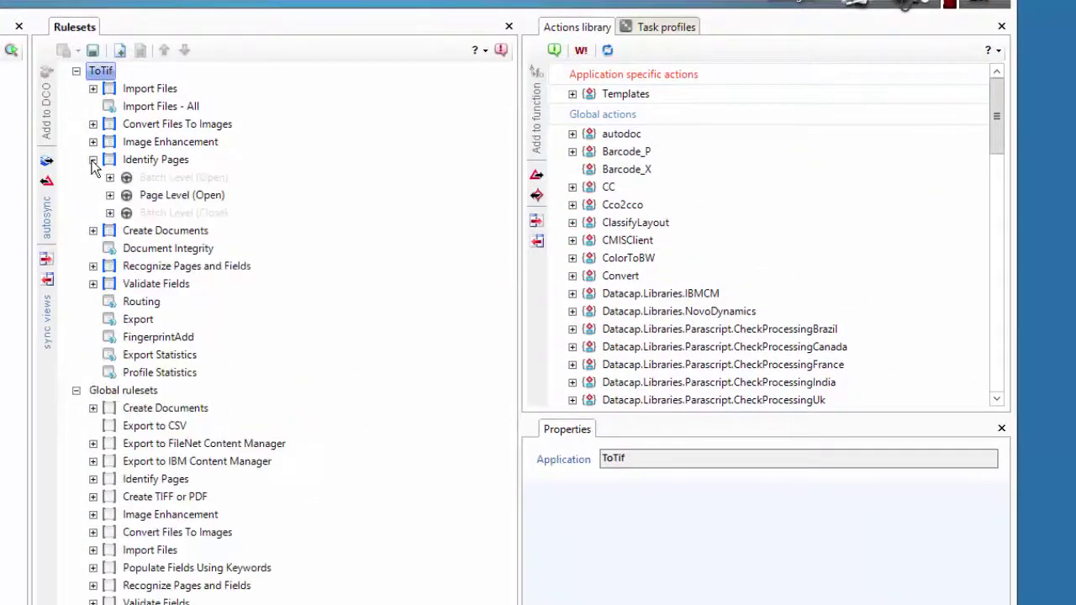
pyautogui.click(632, 27)
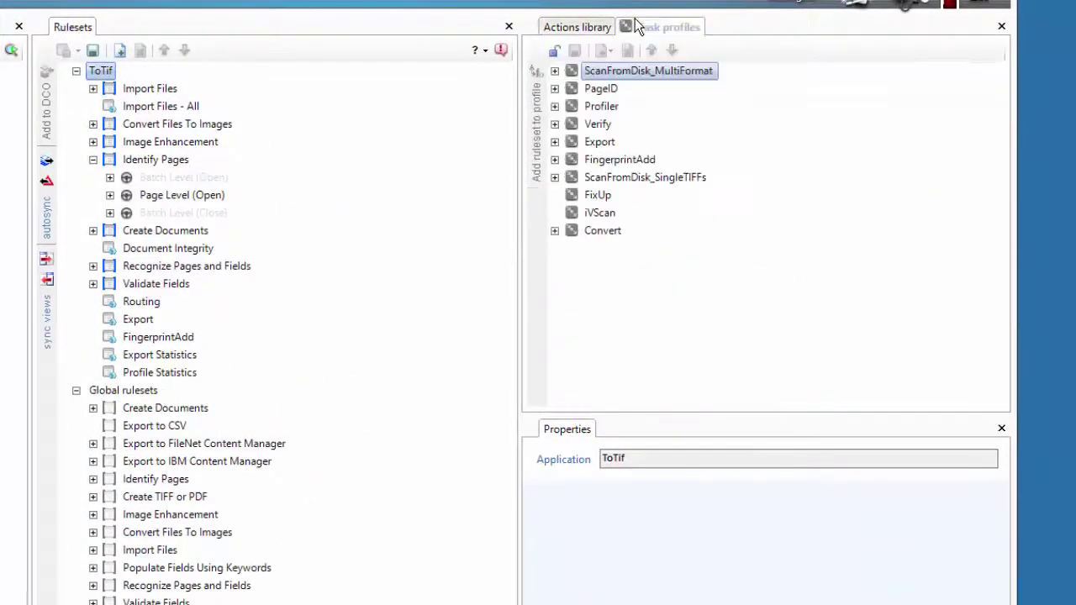
pyautogui.click(556, 89)
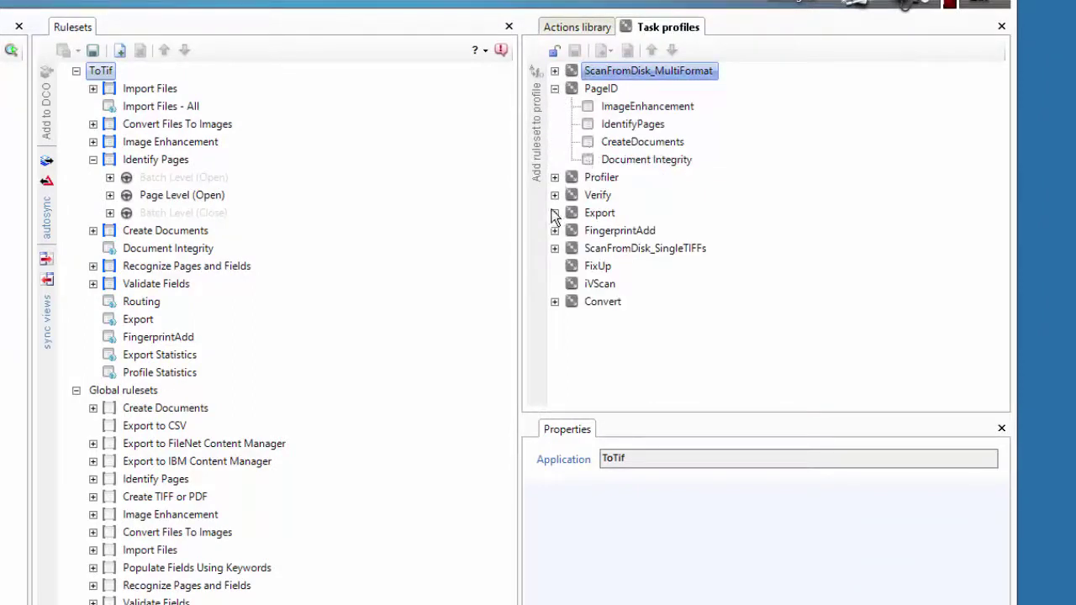
pyautogui.click(553, 177)
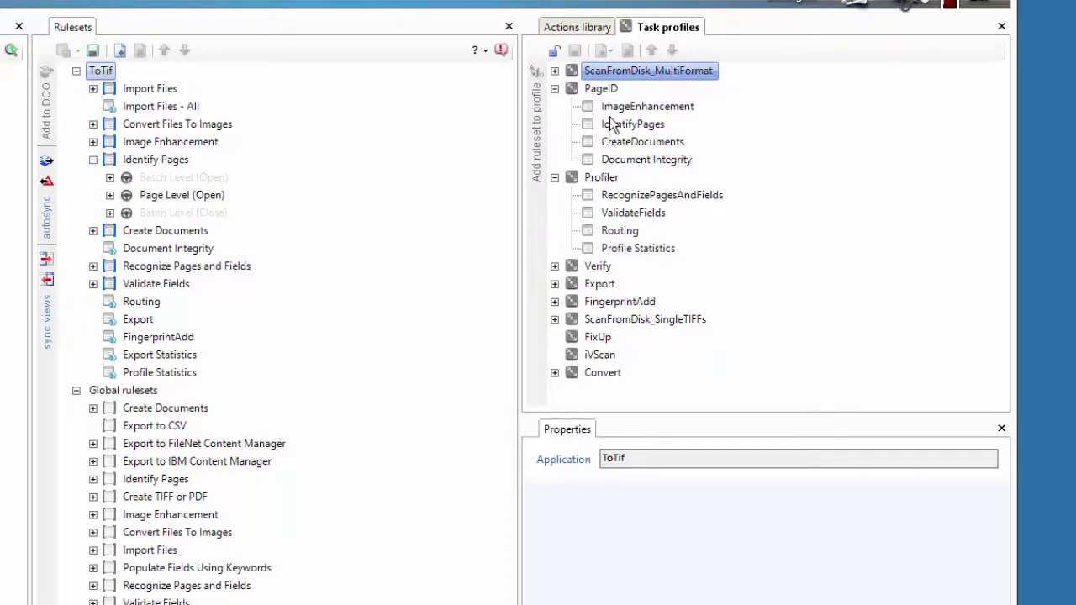
# Review the Identify Pages Page Level rules in the Actions library and bring up the ruleset's options
pyautogui.click(110, 196)
pyautogui.click(111, 196)
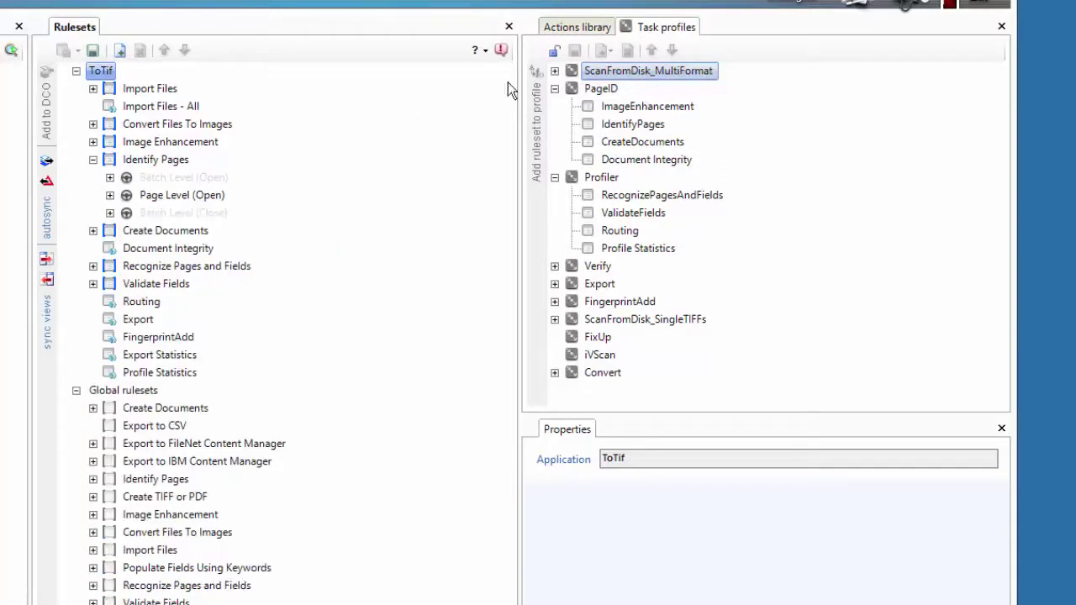
pyautogui.click(576, 27)
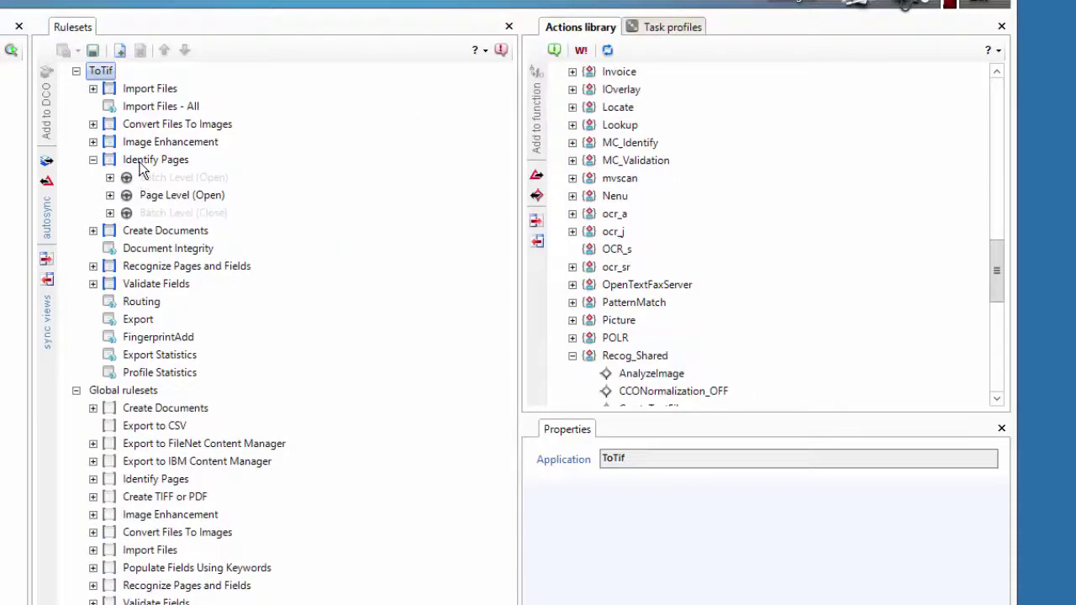
pyautogui.rightClick(141, 169)
pyautogui.click(69, 200)
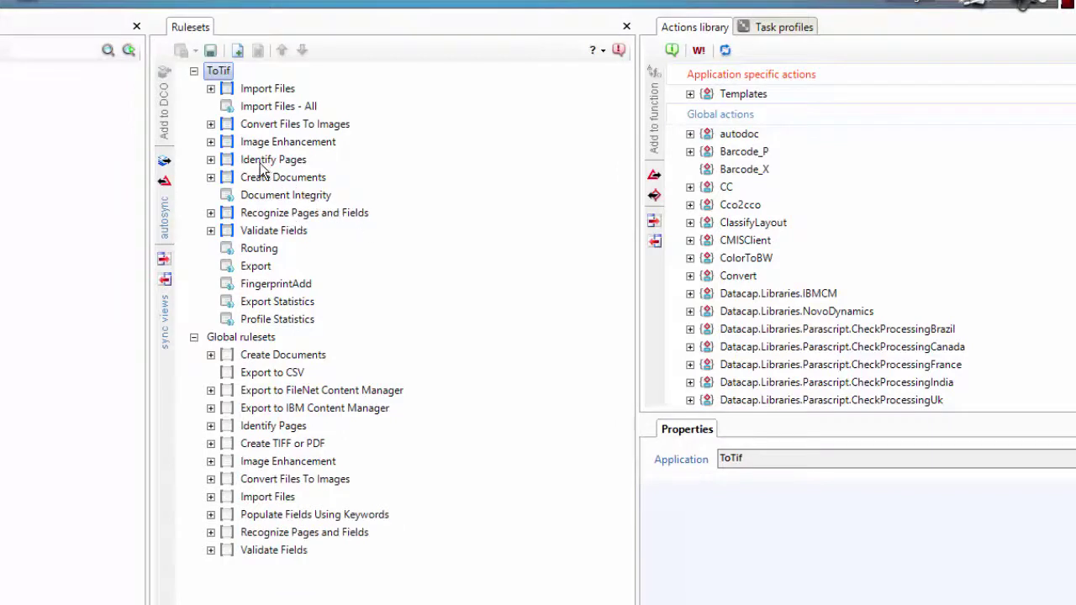
pyautogui.rightClick(230, 160)
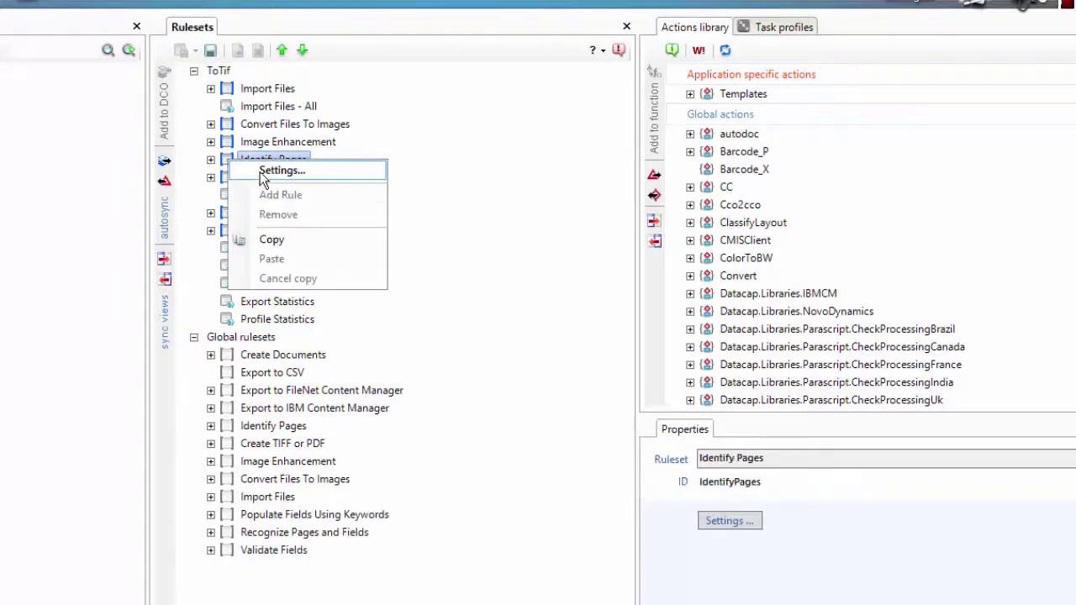
# Tick Rotation under Recognition in the Identify Pages ruleset settings
pyautogui.click(292, 169)
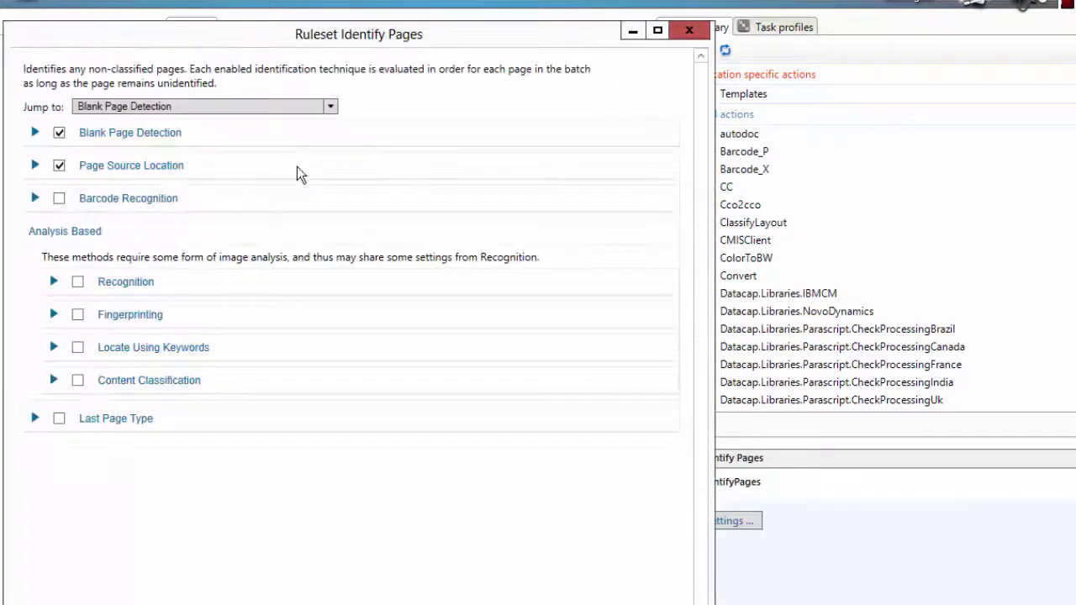
pyautogui.click(54, 281)
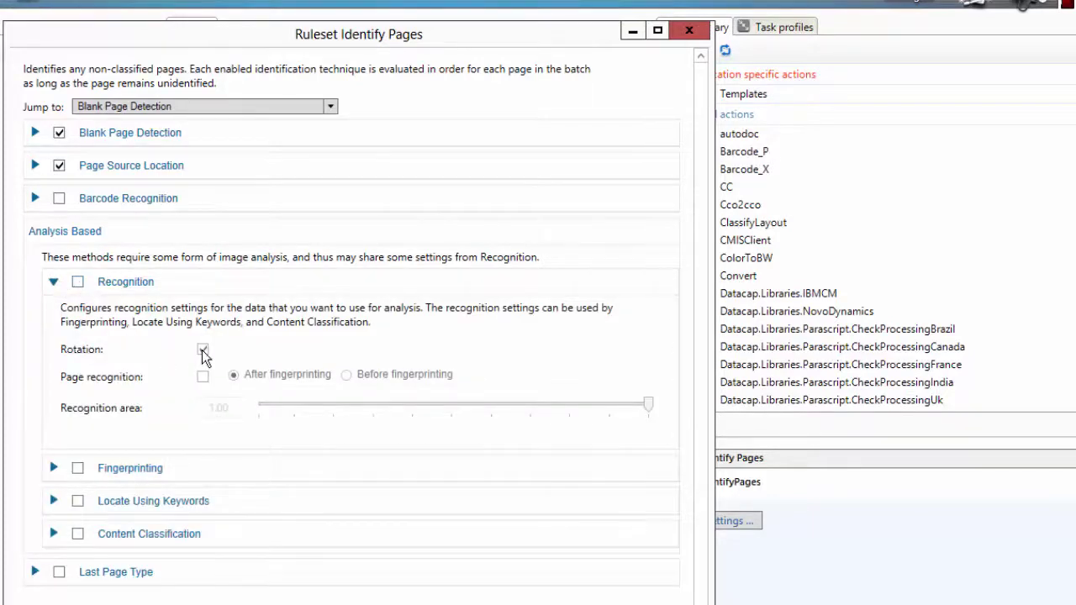
pyautogui.click(77, 283)
pyautogui.press('Escape')
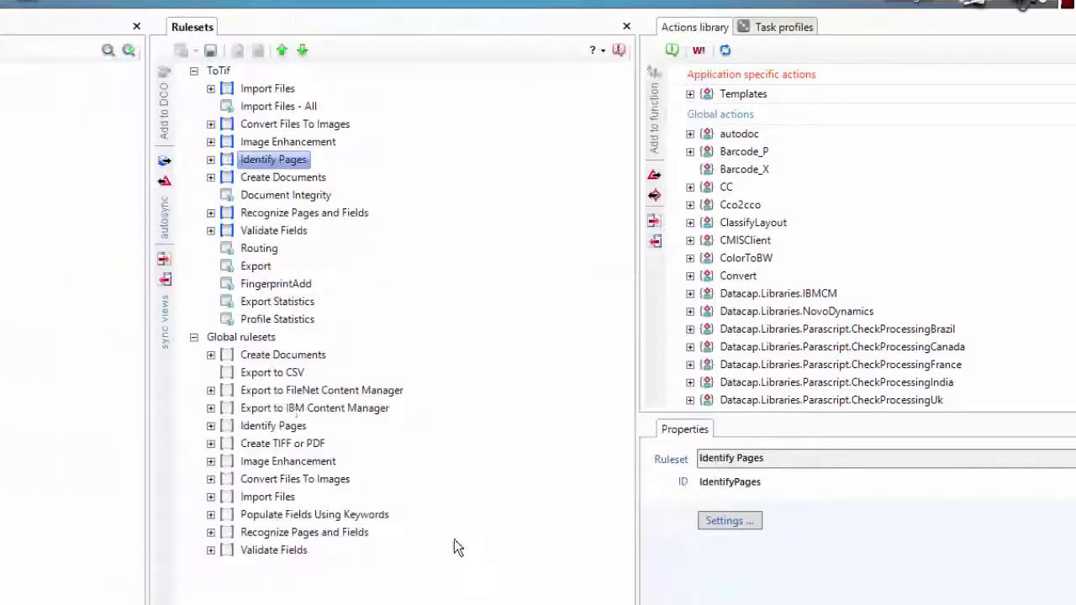
# Expand Identify Pages > Page Level > Function4b: Recog Execution - Rotate and select RotateImageOCR_S
pyautogui.click(211, 160)
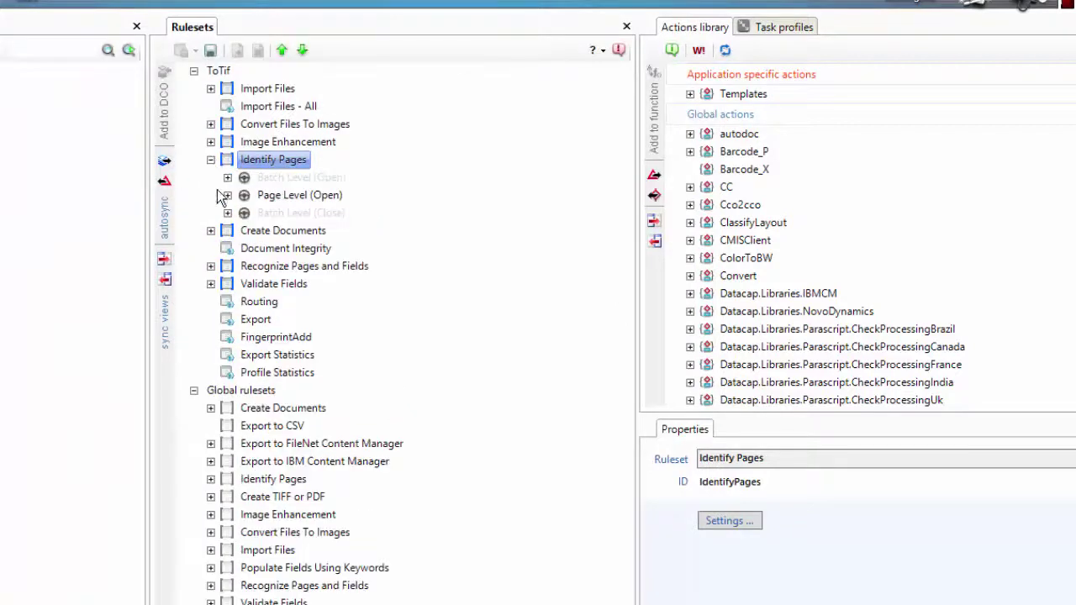
pyautogui.click(227, 196)
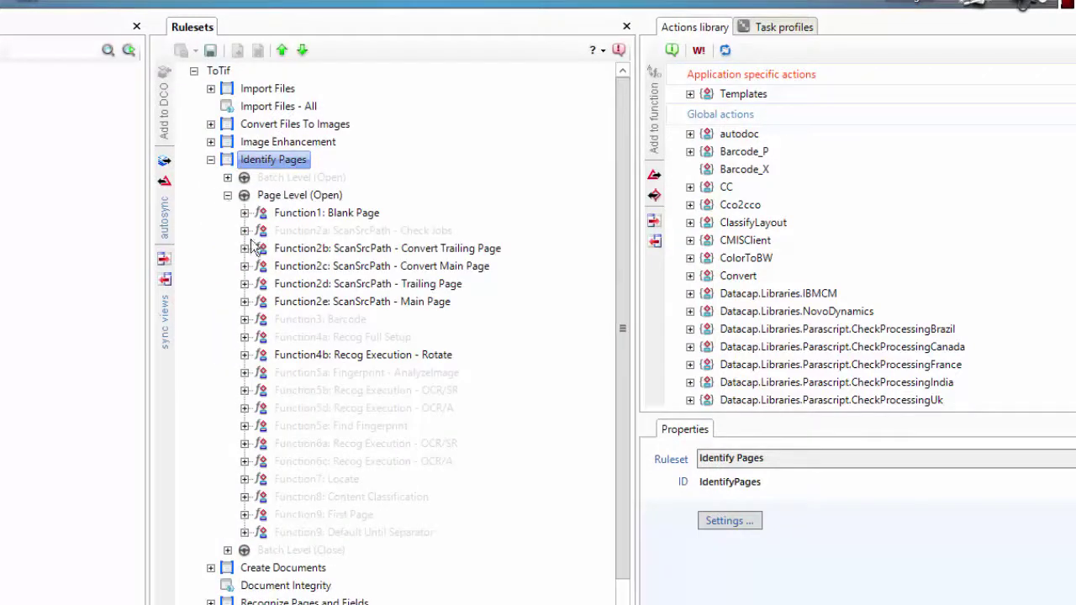
pyautogui.click(244, 354)
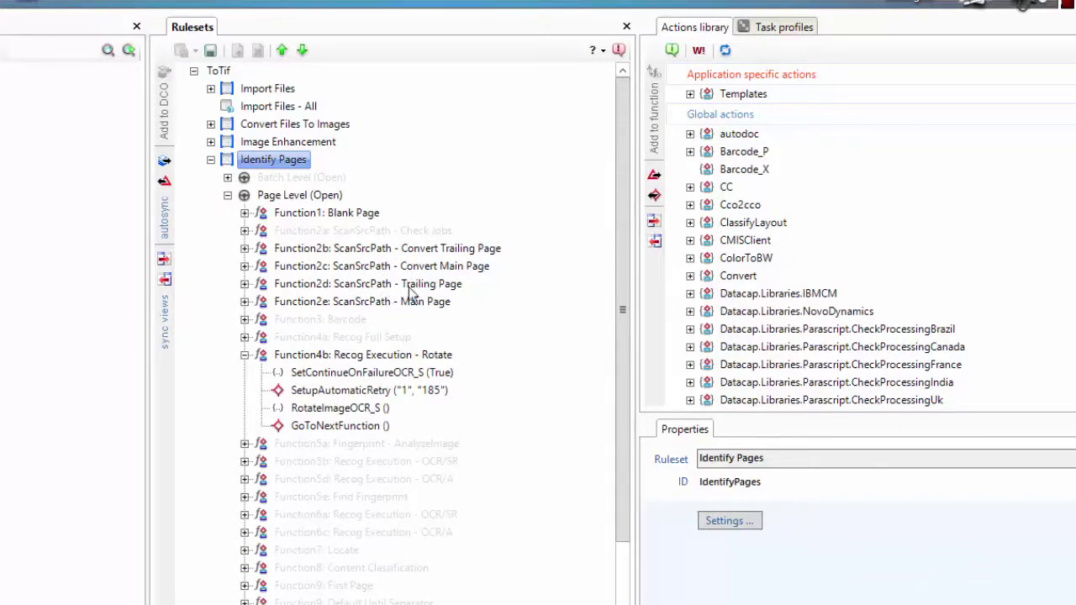
pyautogui.click(328, 411)
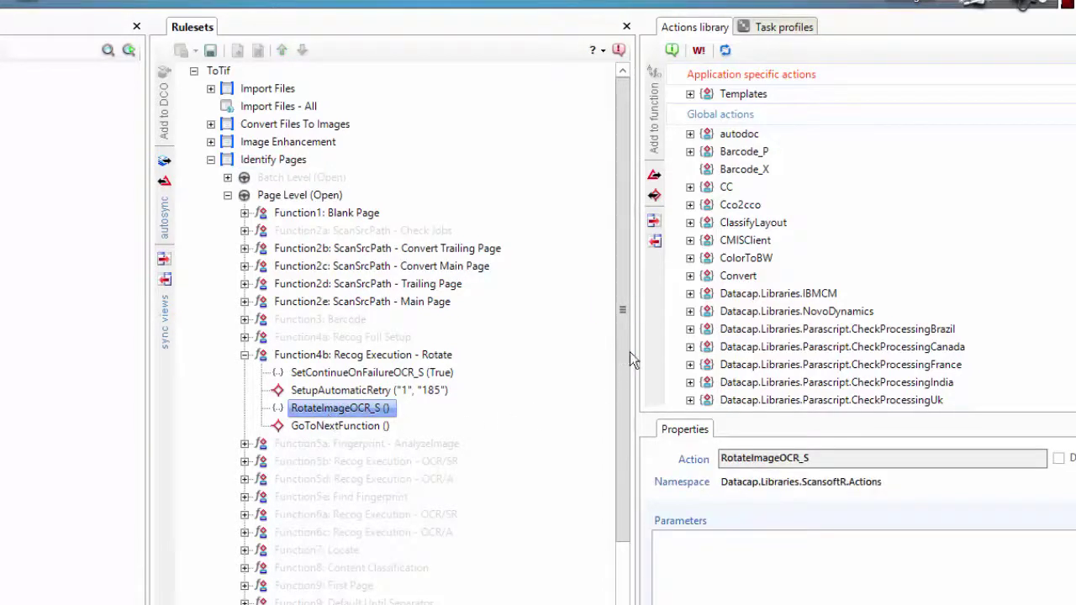
# Locate RotateImageOCR_S in ocr_sr and review the SetContinueOnFailureOCR_S and SetupAutomaticRetry parameters
pyautogui.click(655, 224)
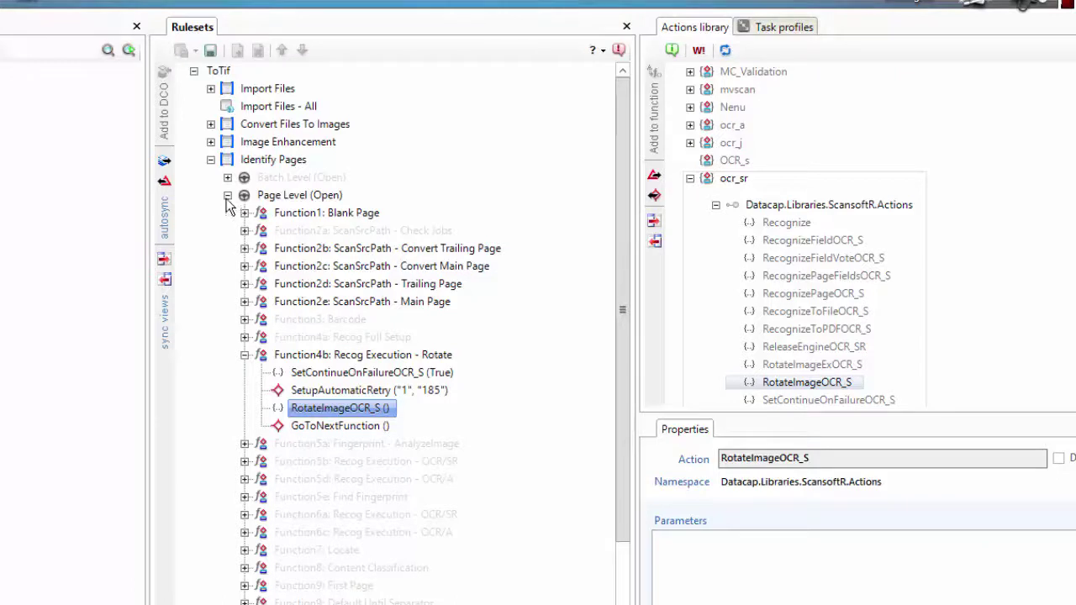
pyautogui.click(348, 378)
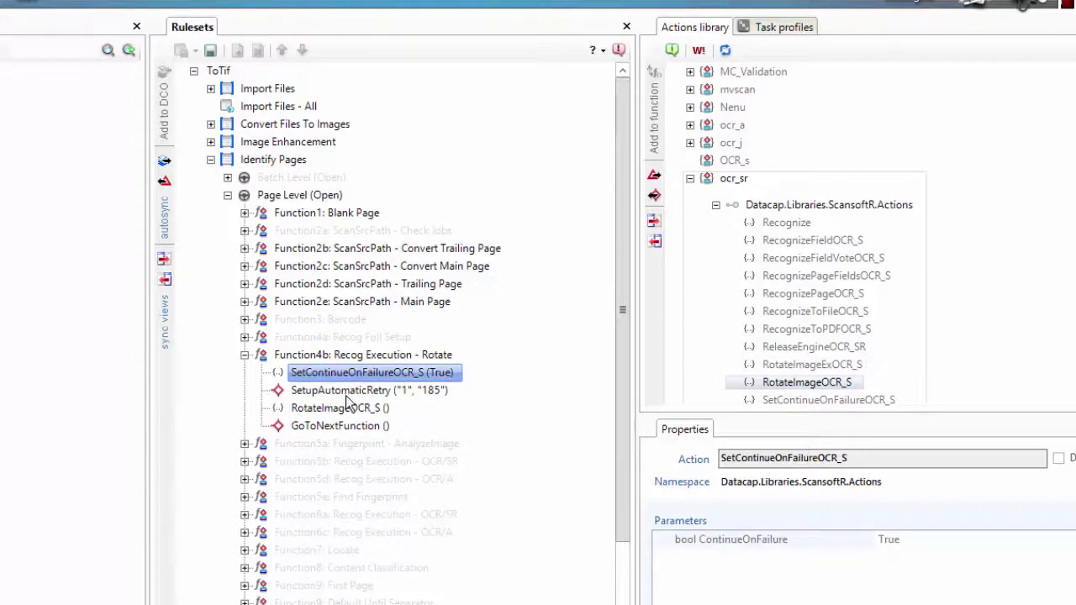
pyautogui.click(348, 392)
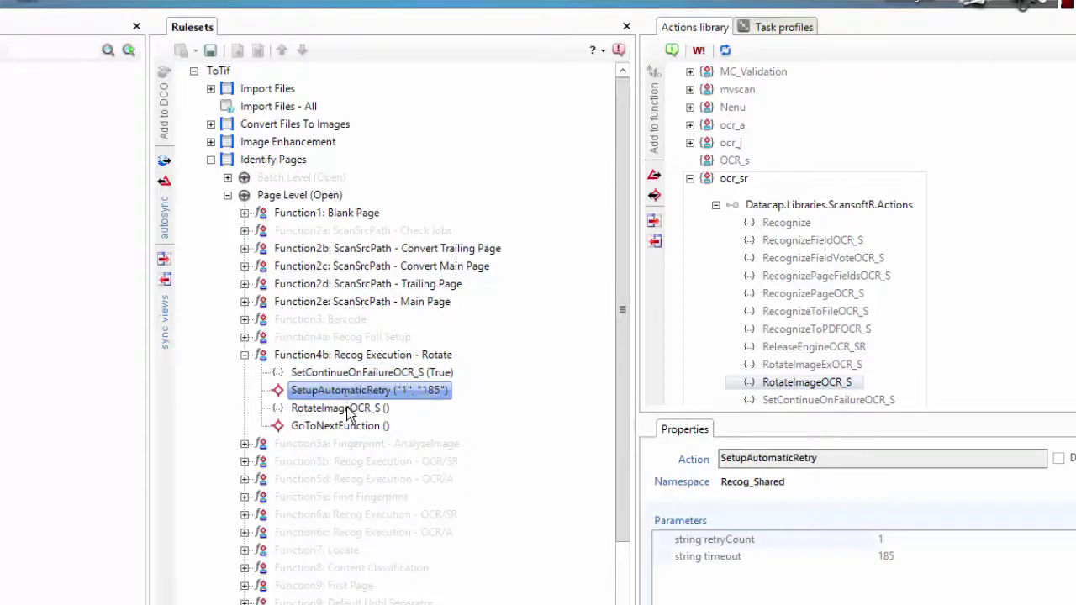
pyautogui.click(348, 410)
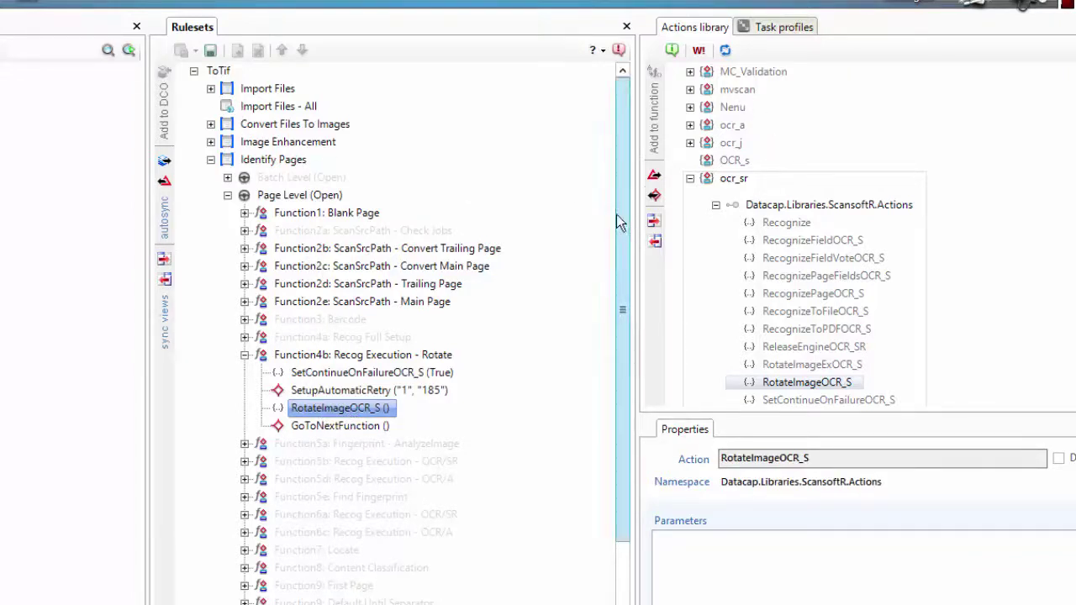
# Add a new ruleset to ToTif and name it RotateImage
pyautogui.rightClick(216, 74)
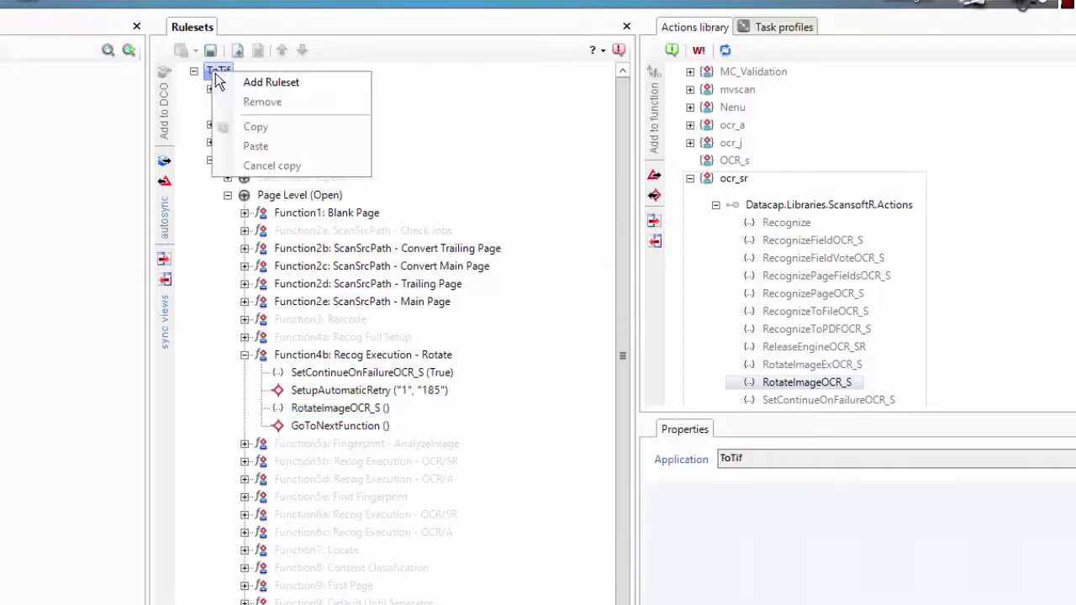
pyautogui.click(265, 84)
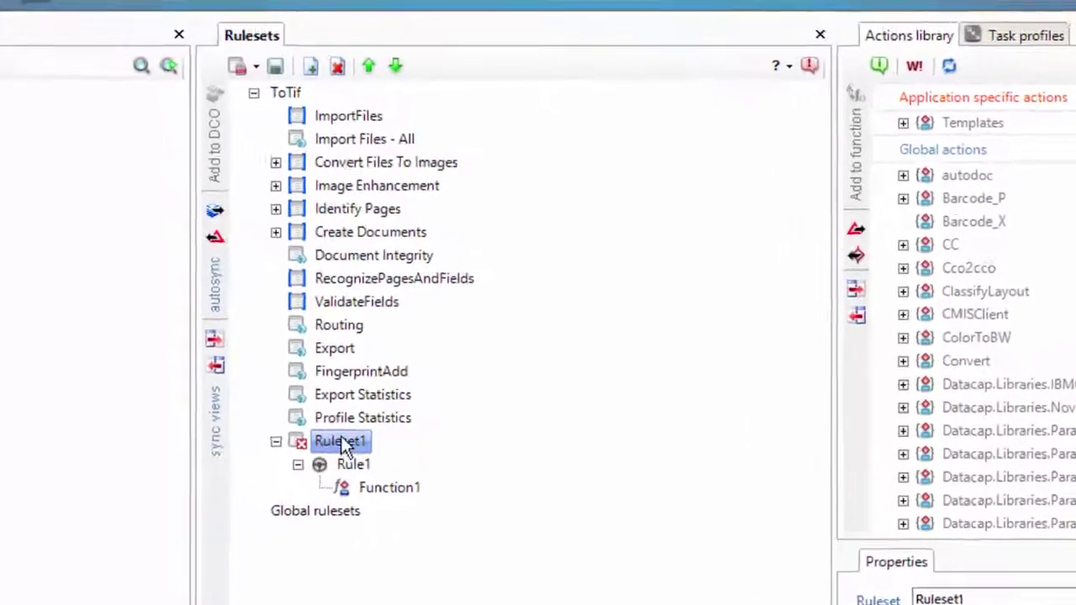
pyautogui.click(345, 444)
pyautogui.write('Rot')
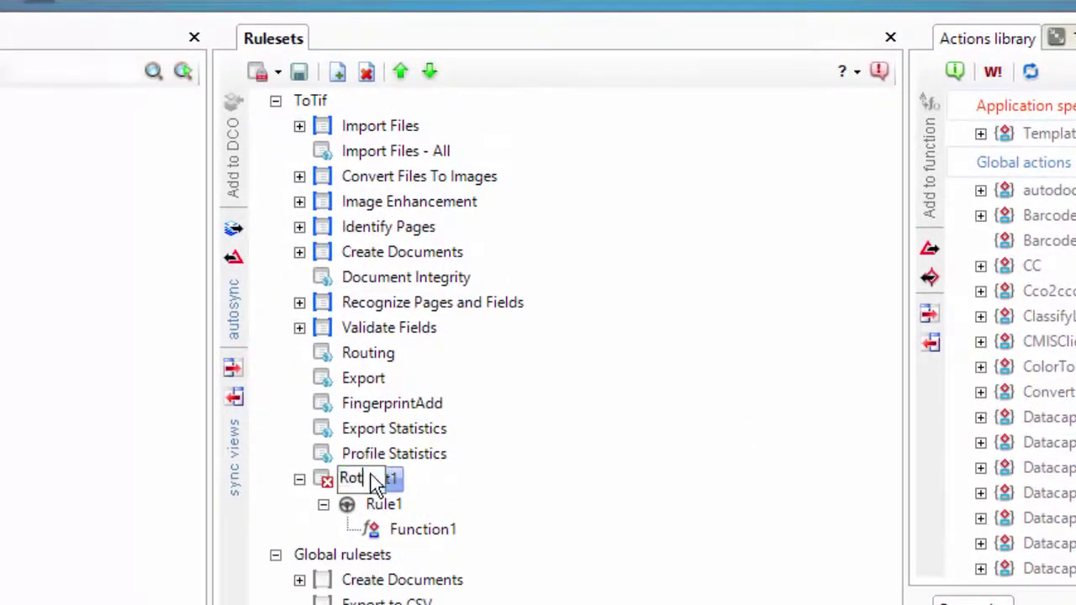
pyautogui.write('ateImage')
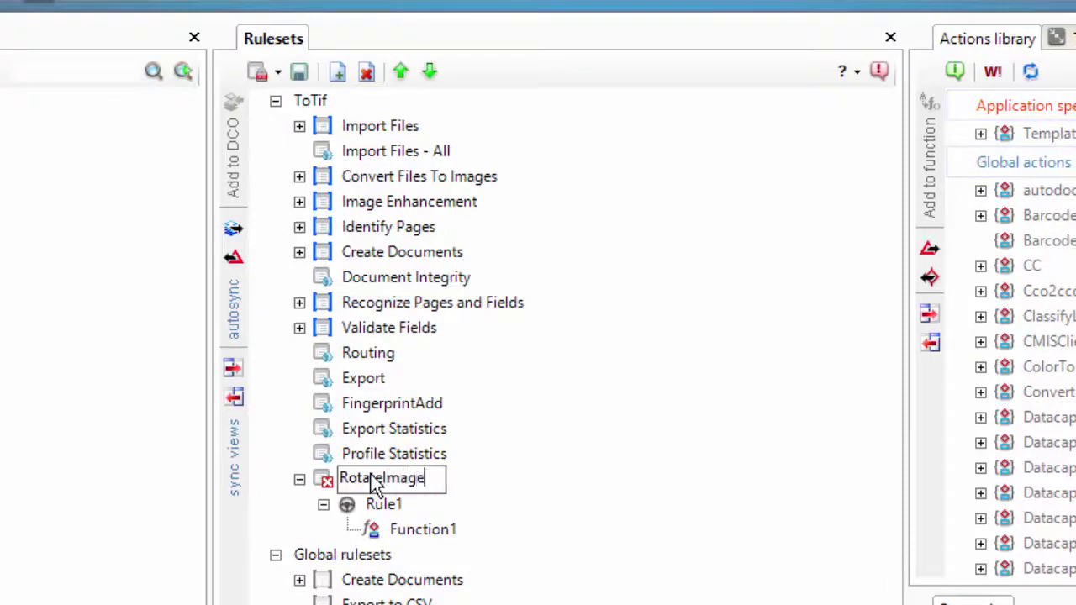
pyautogui.click(393, 507)
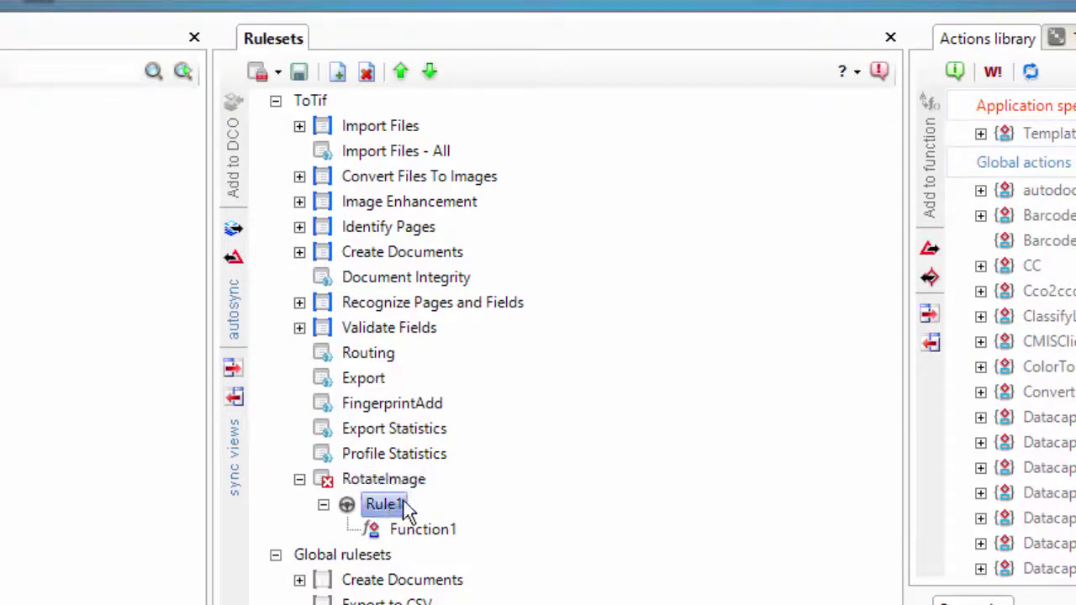
# Rename its Rule1 to rRotateImage and Function1 to fRotateImage
pyautogui.click(404, 502)
pyautogui.write('r')
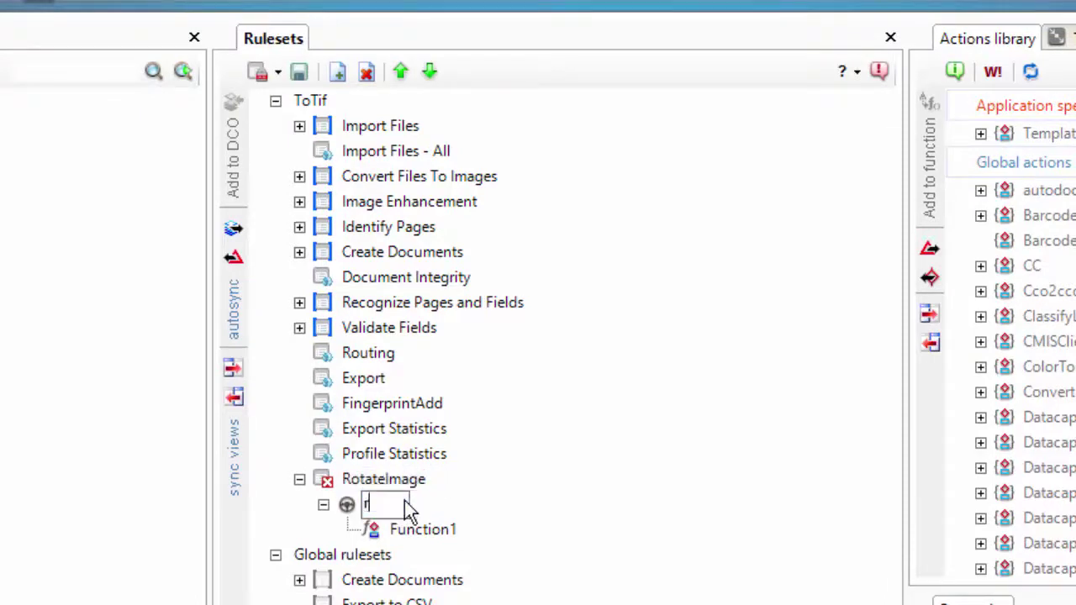
pyautogui.write('RotateImage')
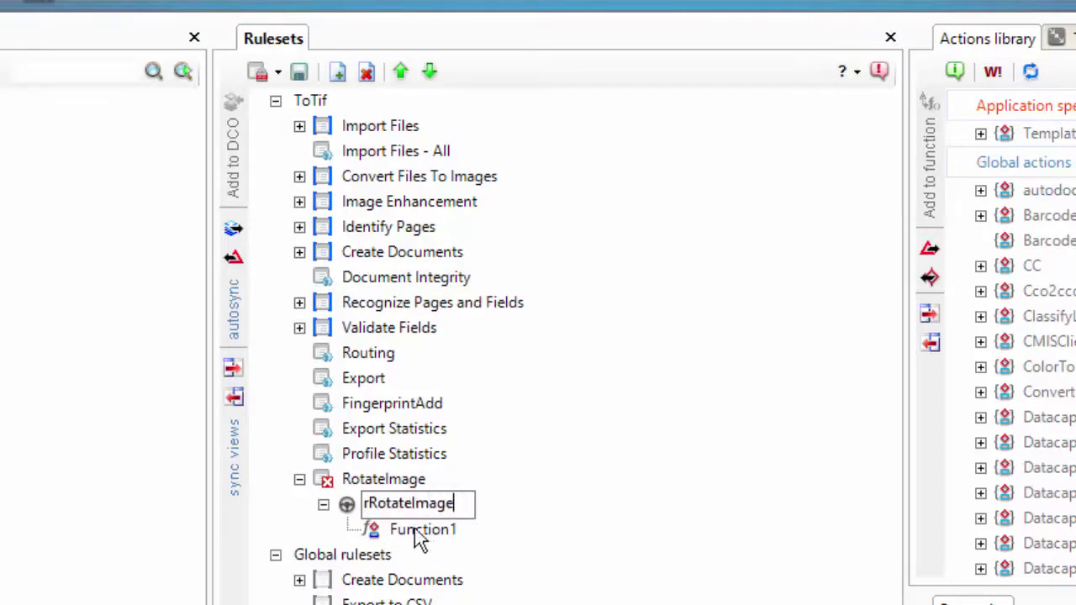
pyautogui.click(418, 532)
pyautogui.click(416, 531)
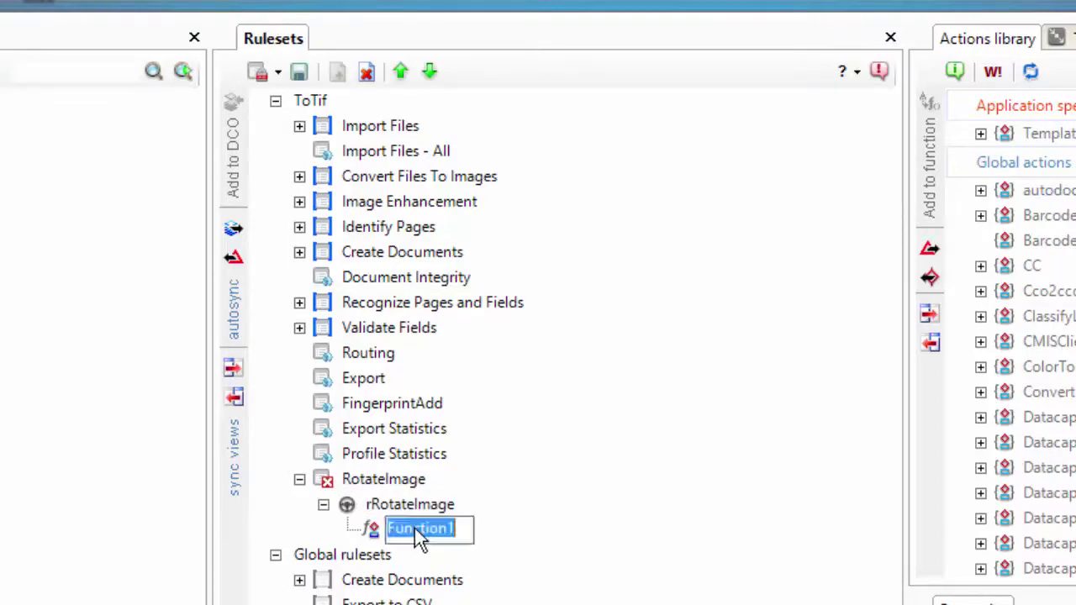
pyautogui.write('fRotateImage')
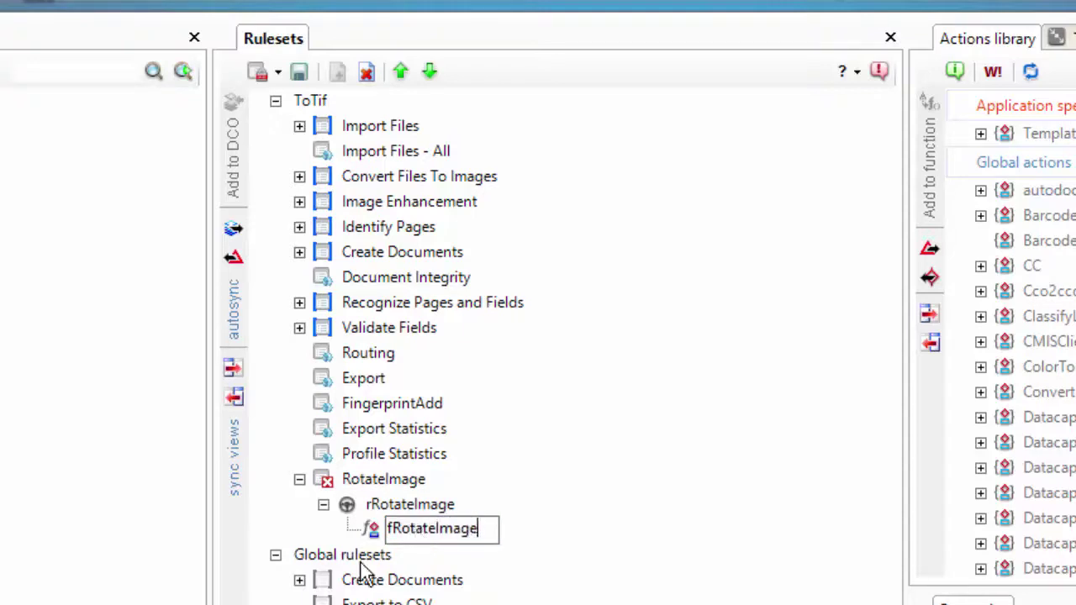
pyautogui.press('Return')
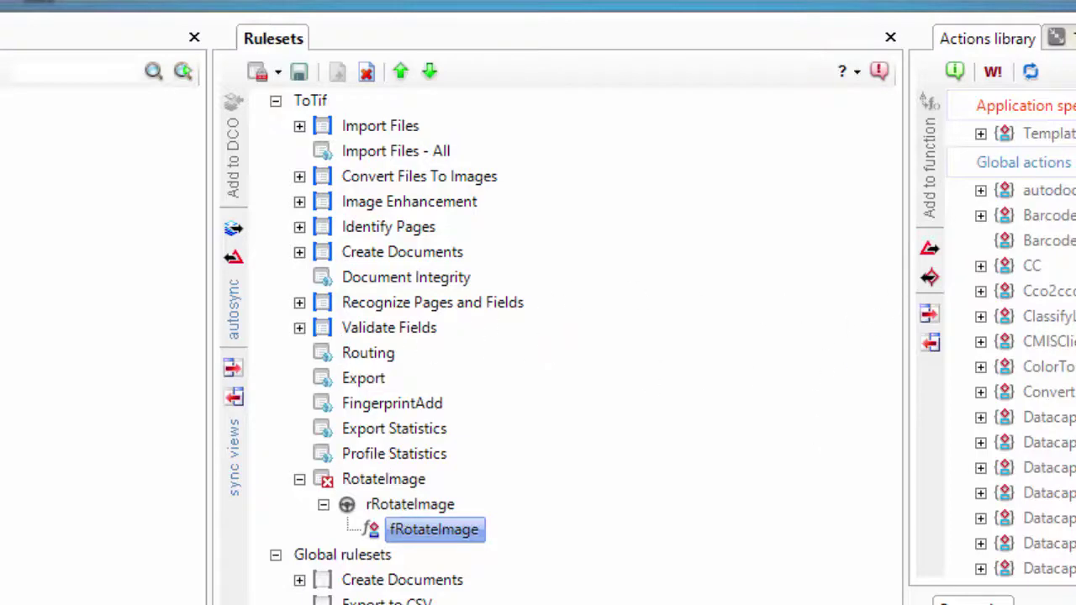
pyautogui.scroll(-5, 991, 336)
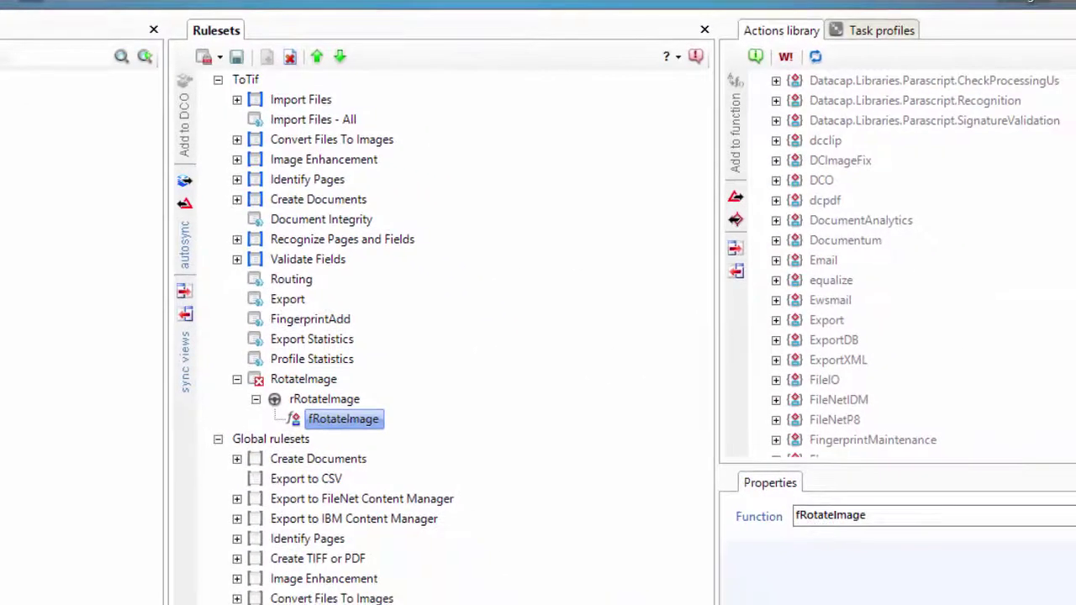
pyautogui.scroll(-10, 874, 261)
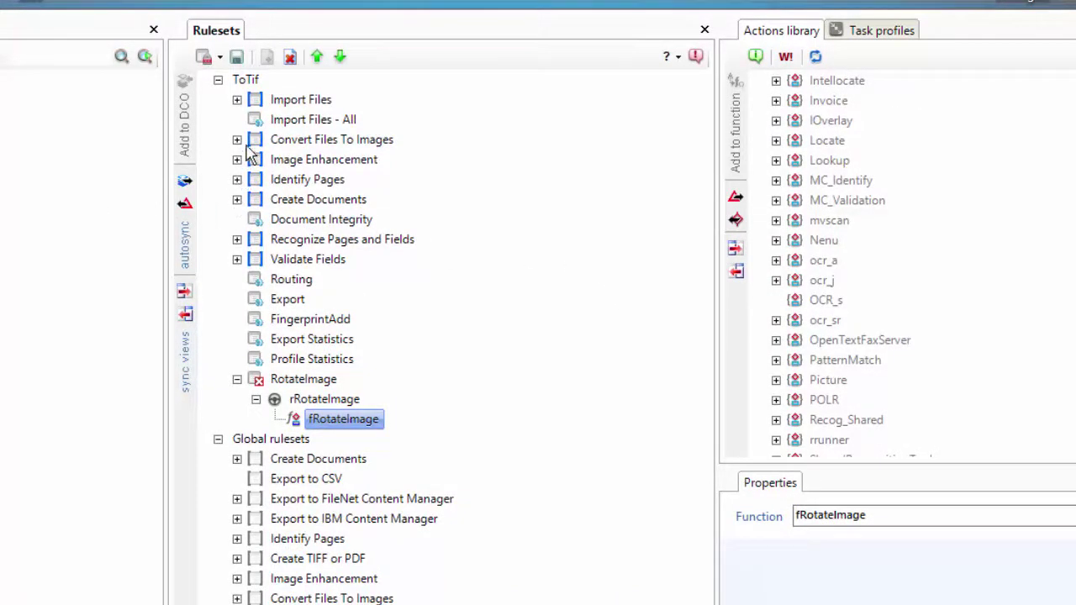
# Copy the Function4b 'Recog Execution - Rotate' function from Identify Pages' page-level functions
pyautogui.click(268, 204)
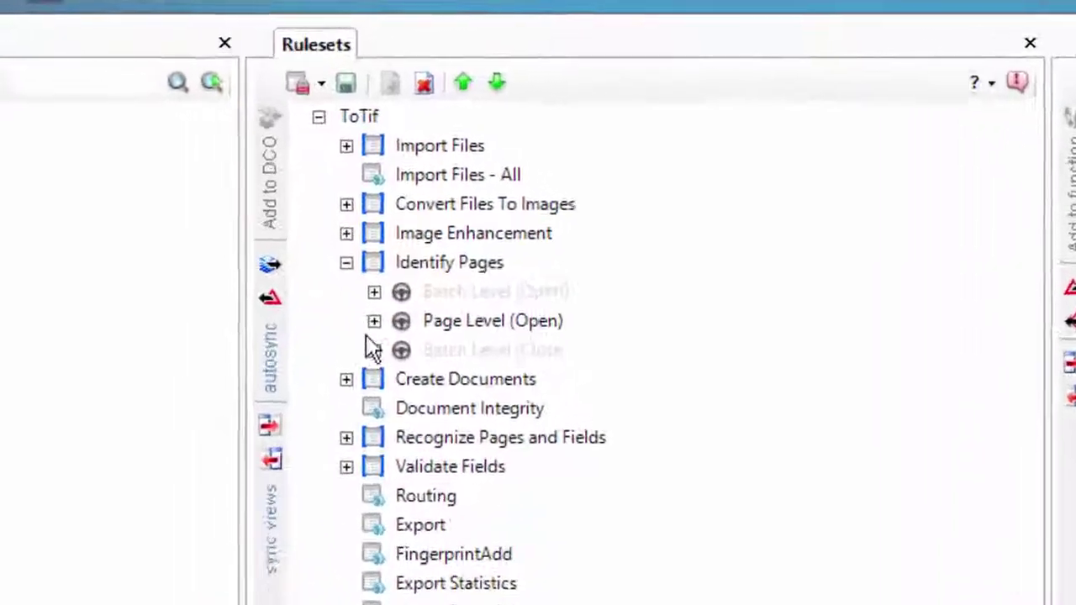
pyautogui.click(426, 363)
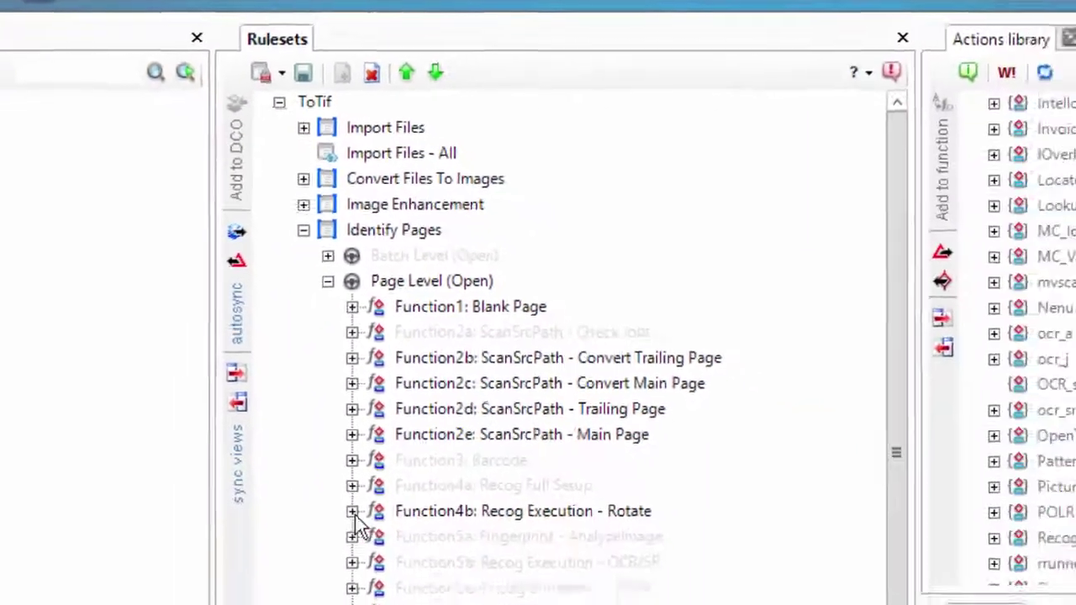
pyautogui.click(412, 597)
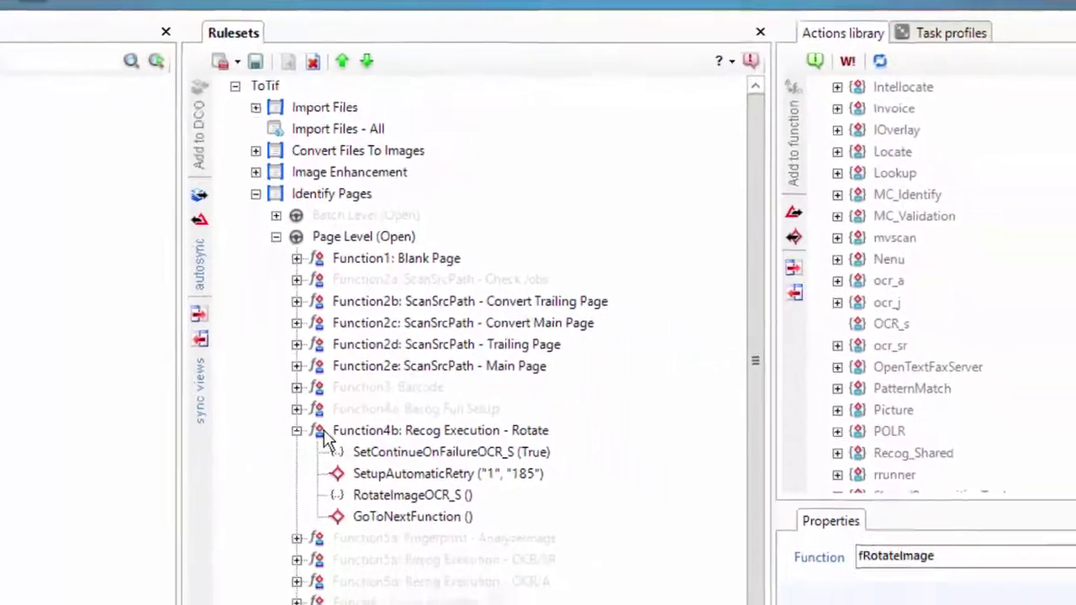
pyautogui.rightClick(356, 468)
pyautogui.click(362, 535)
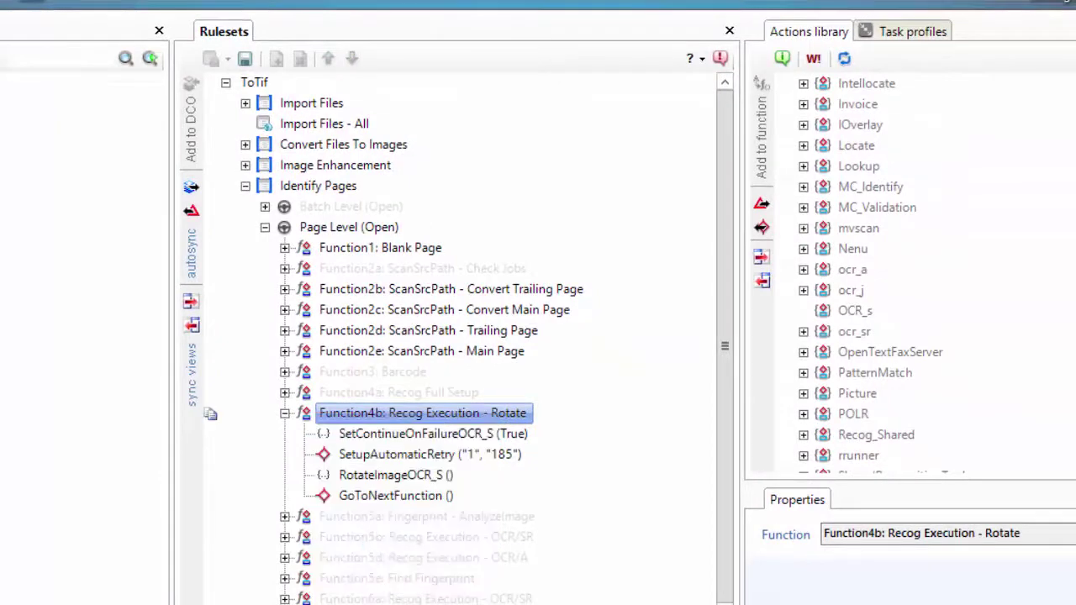
pyautogui.moveTo(726, 589); pyautogui.dragTo(751, 604)
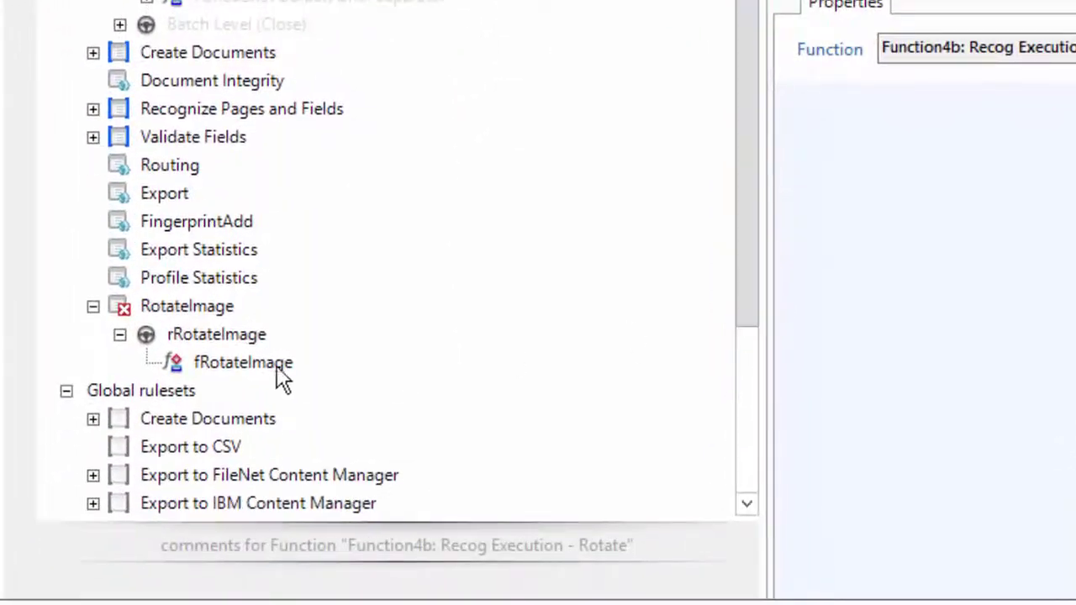
# Paste the copied function into rRotateImage and remove the empty fRotateImage function
pyautogui.rightClick(210, 335)
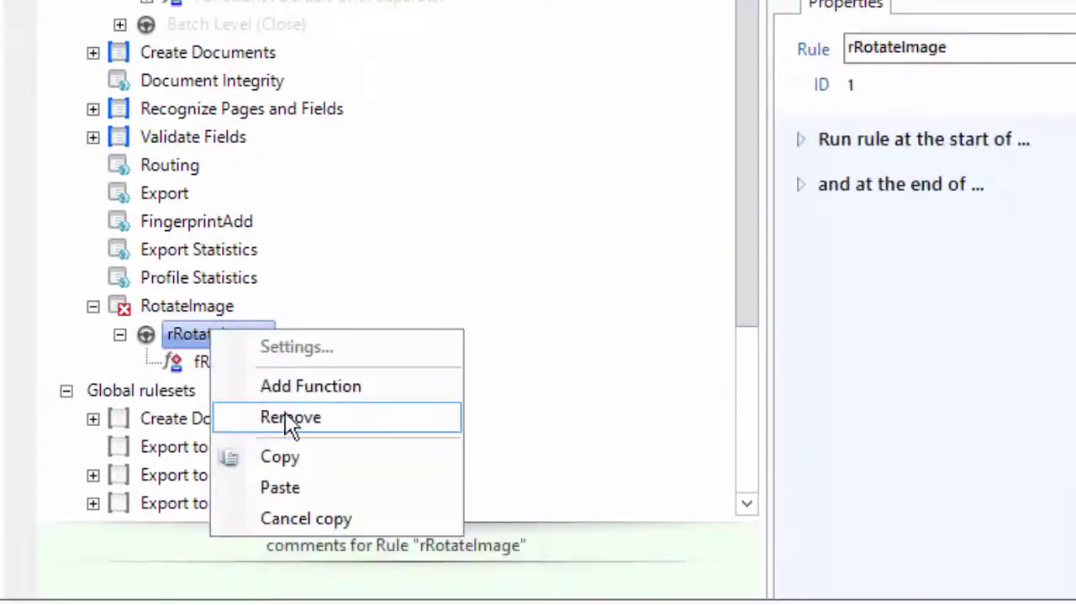
pyautogui.click(312, 490)
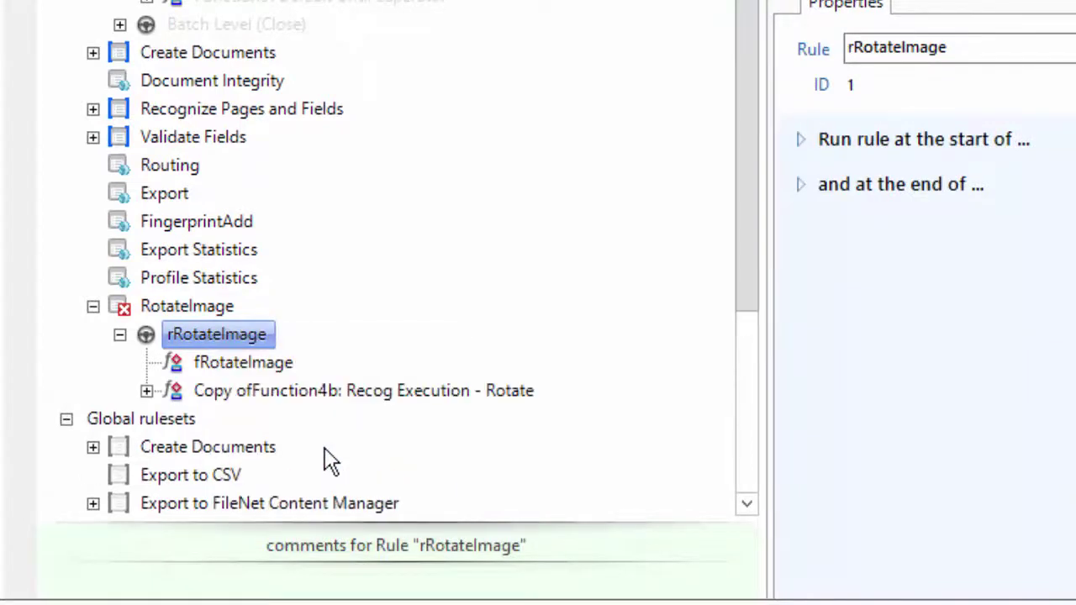
pyautogui.rightClick(202, 359)
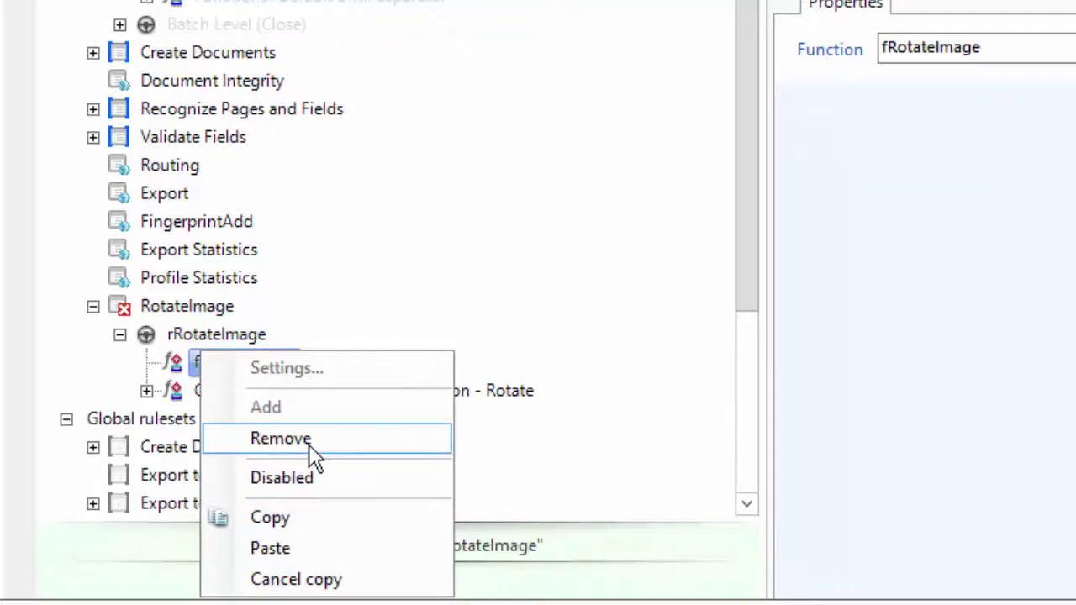
pyautogui.click(308, 440)
# Rename the pasted copy to fRotateImage
pyautogui.click(146, 362)
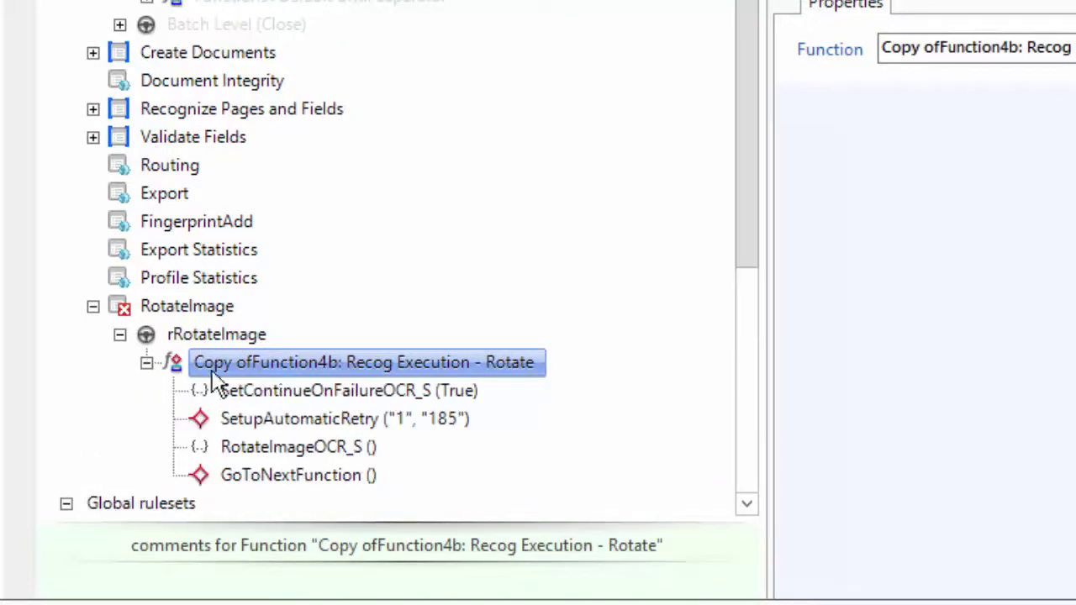
pyautogui.click(283, 374)
pyautogui.write('fRota')
pyautogui.press('BackSpace')
pyautogui.write('tateIm')
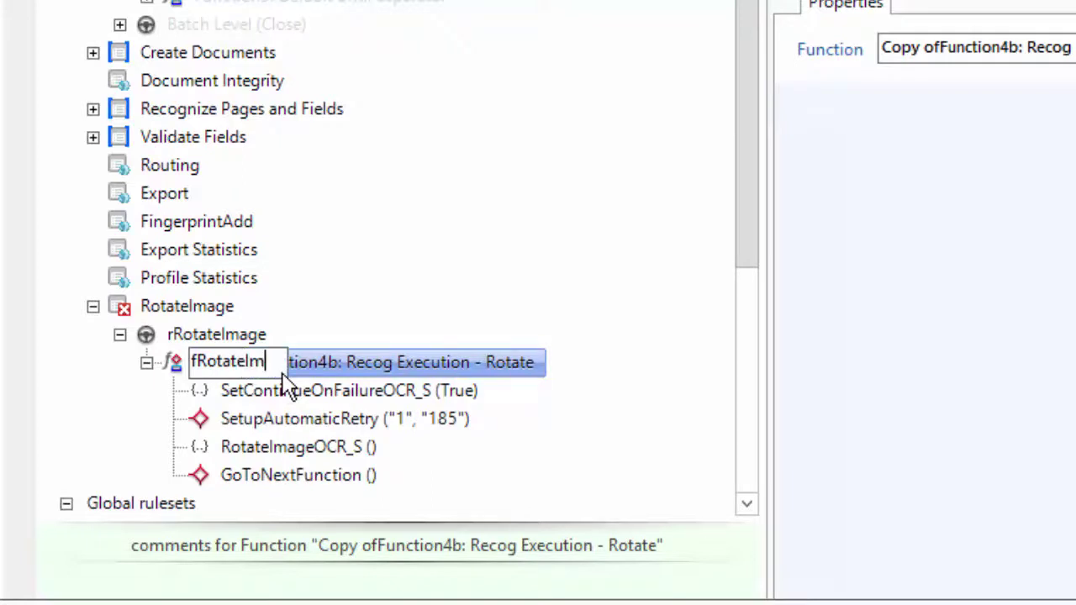
pyautogui.write('age')
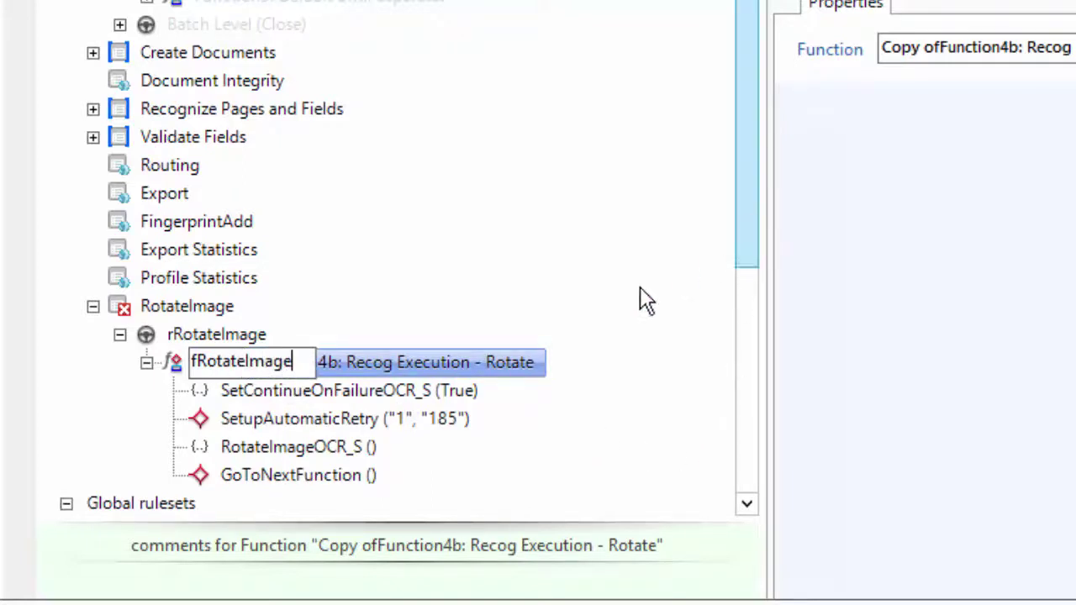
pyautogui.press('Return')
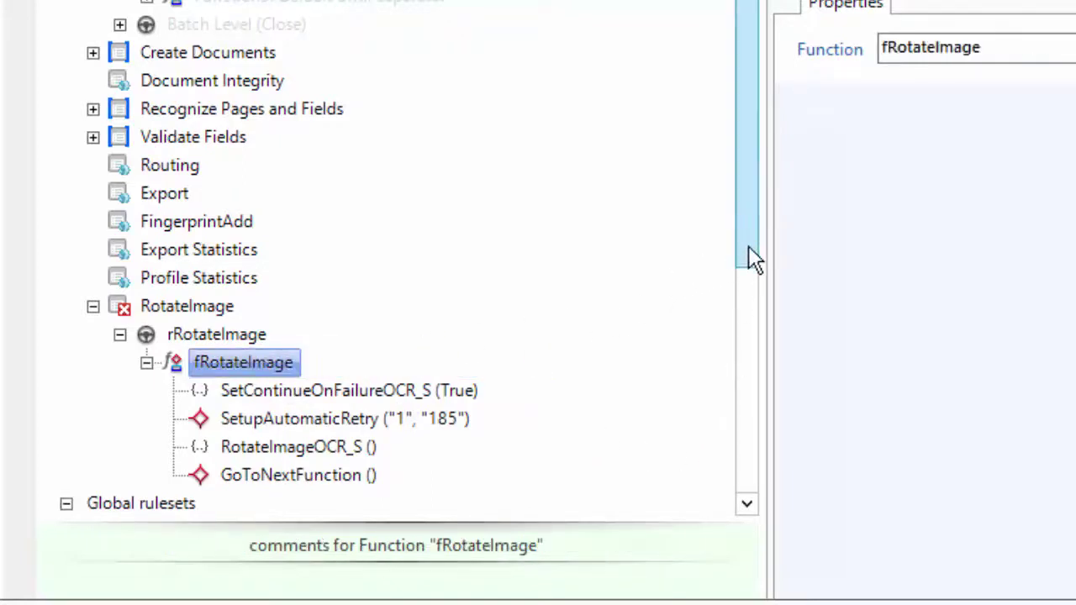
pyautogui.moveTo(750, 259); pyautogui.dragTo(584, 346)
pyautogui.click(225, 336)
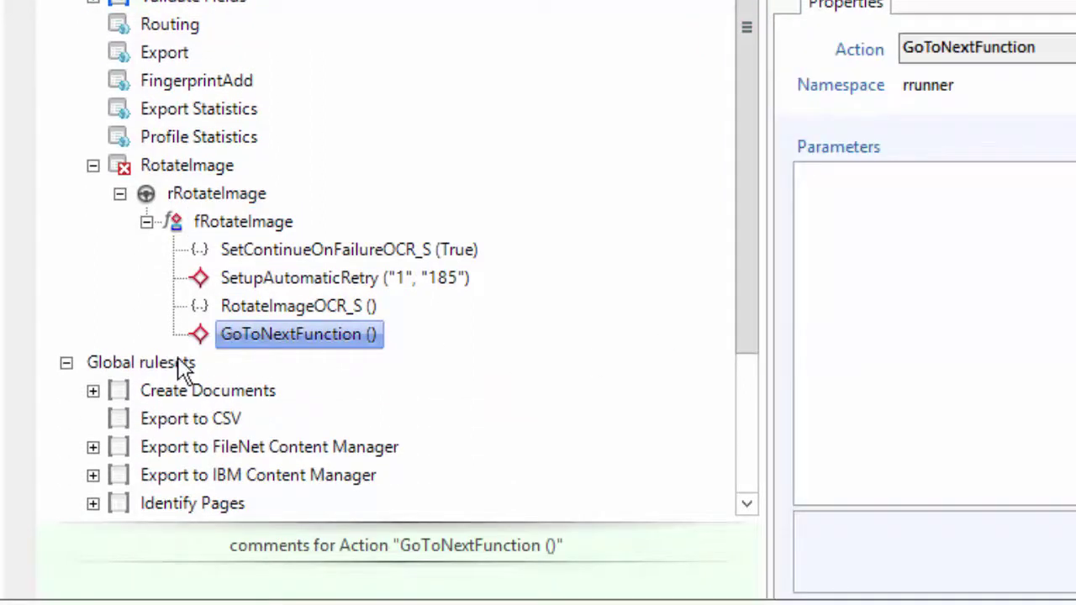
# Remove GoToNextFunction, keeping SetContinueOnFailureOCR_S, SetupAutomaticRetry and RotateImageOCR_S in fRotateImage
pyautogui.rightClick(285, 335)
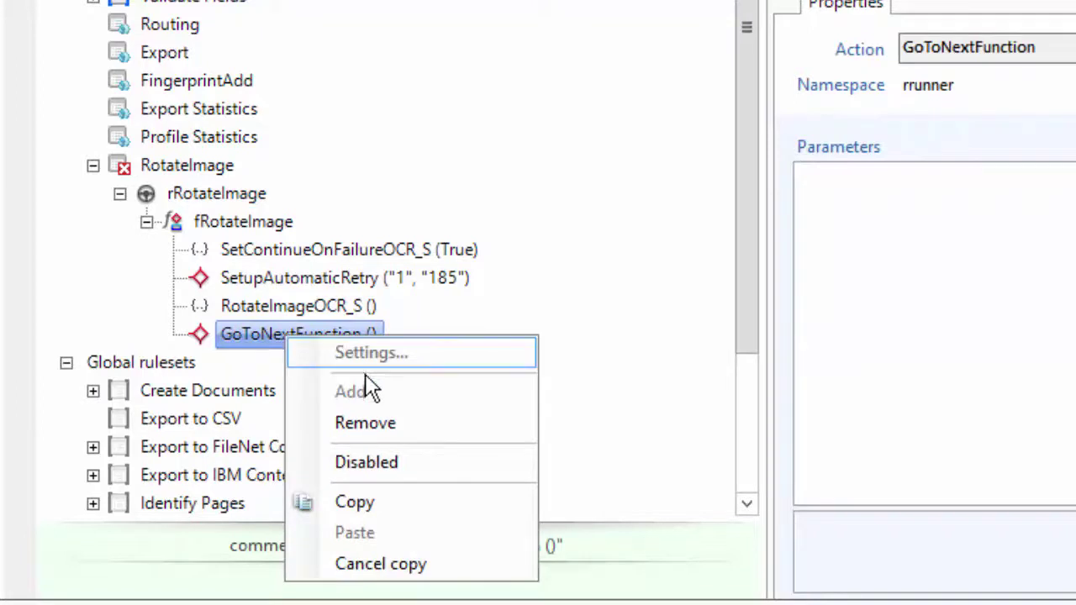
pyautogui.click(311, 425)
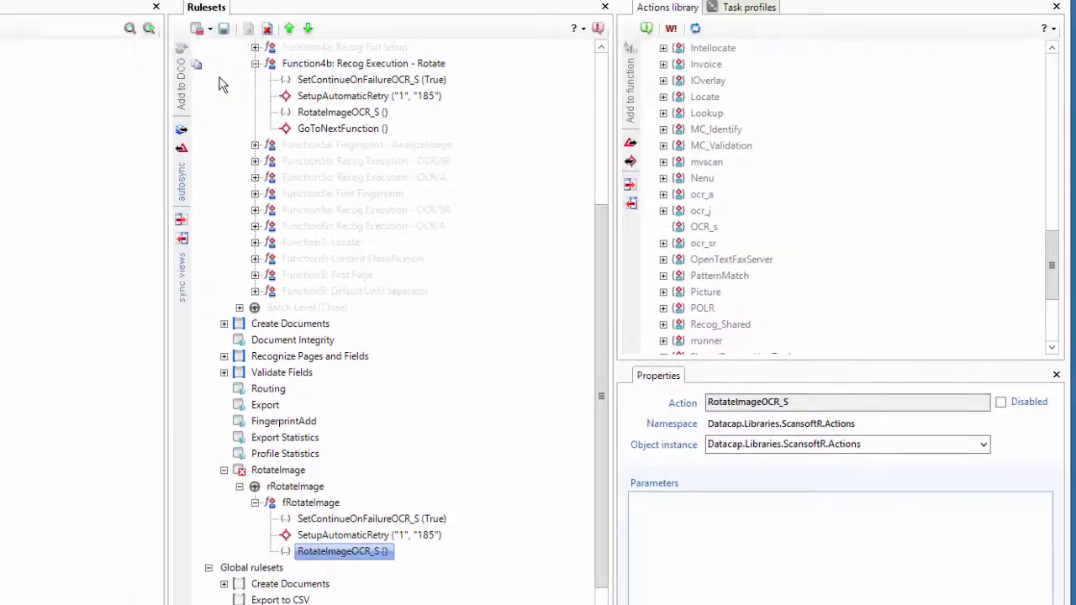
pyautogui.click(295, 487)
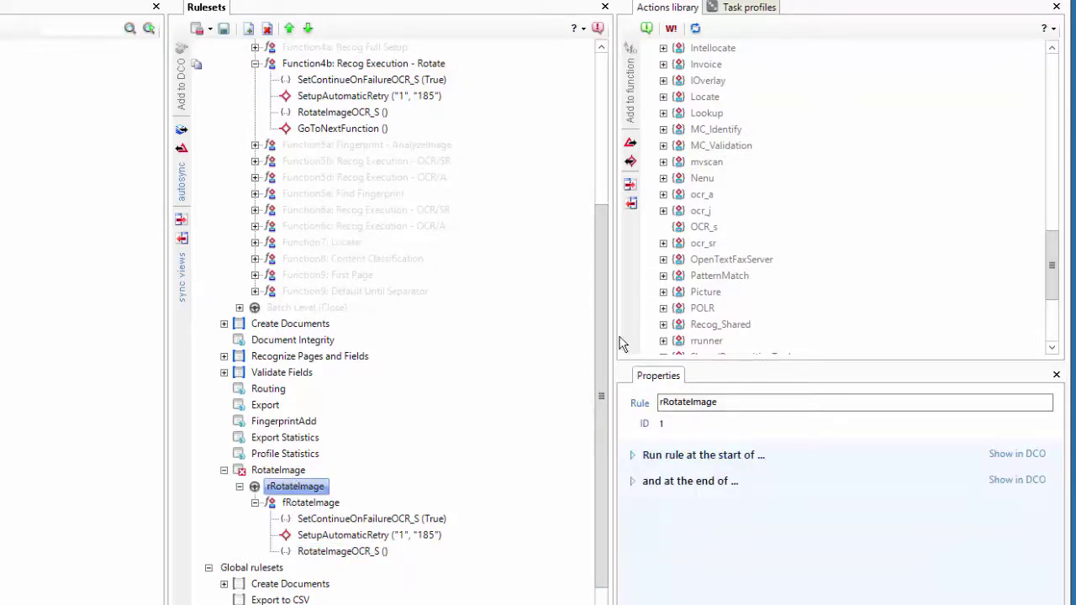
pyautogui.moveTo(605, 301); pyautogui.dragTo(607, 198)
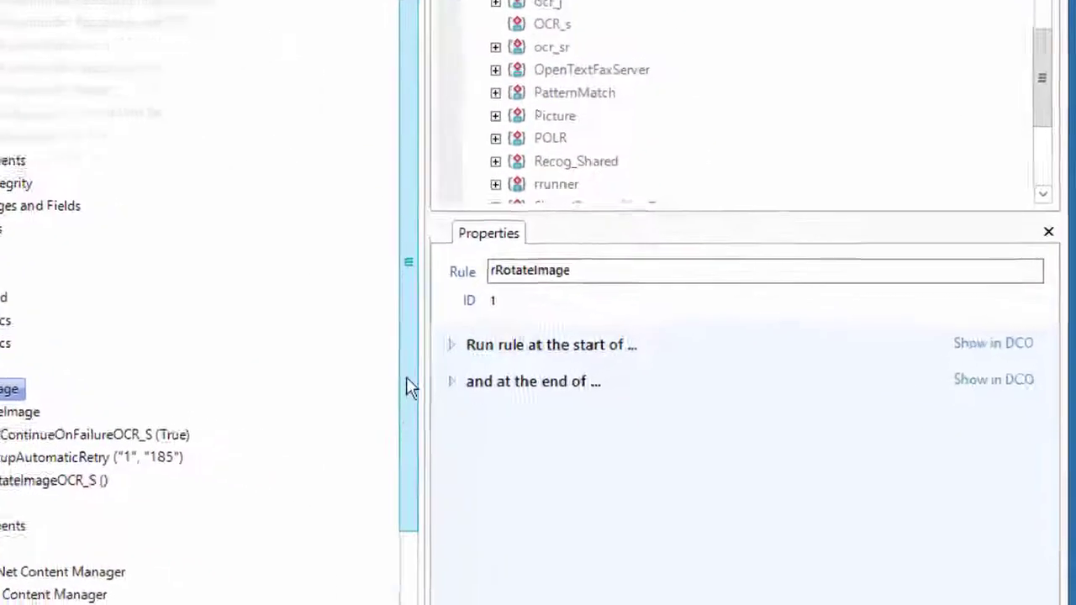
# Set rRotateImage to run at the start of Pages, with conditions 'of type Page' and 'like Page'
pyautogui.click(294, 249)
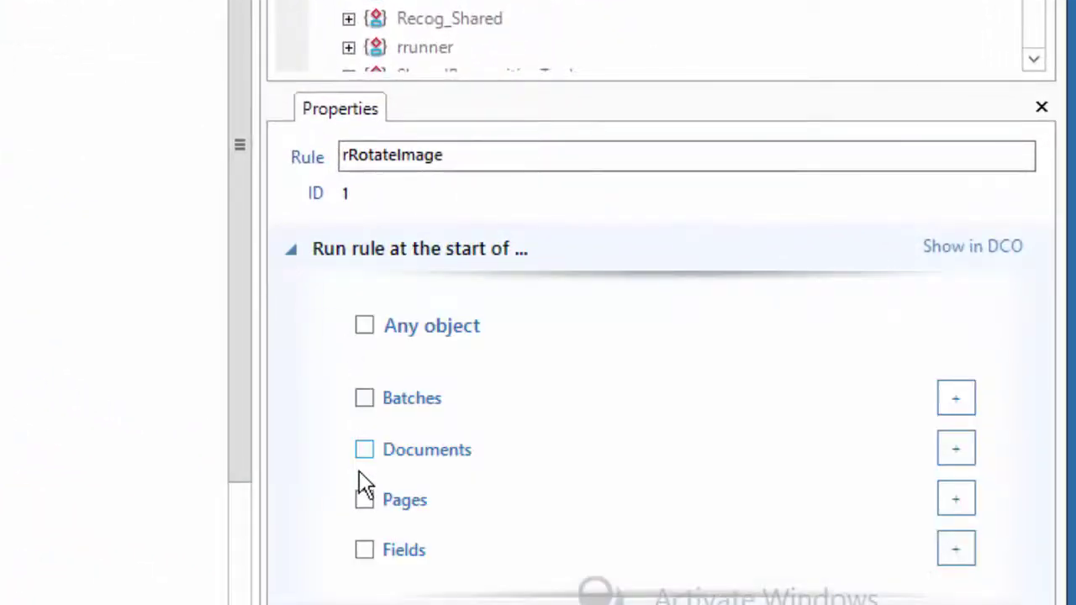
pyautogui.click(364, 500)
pyautogui.click(963, 506)
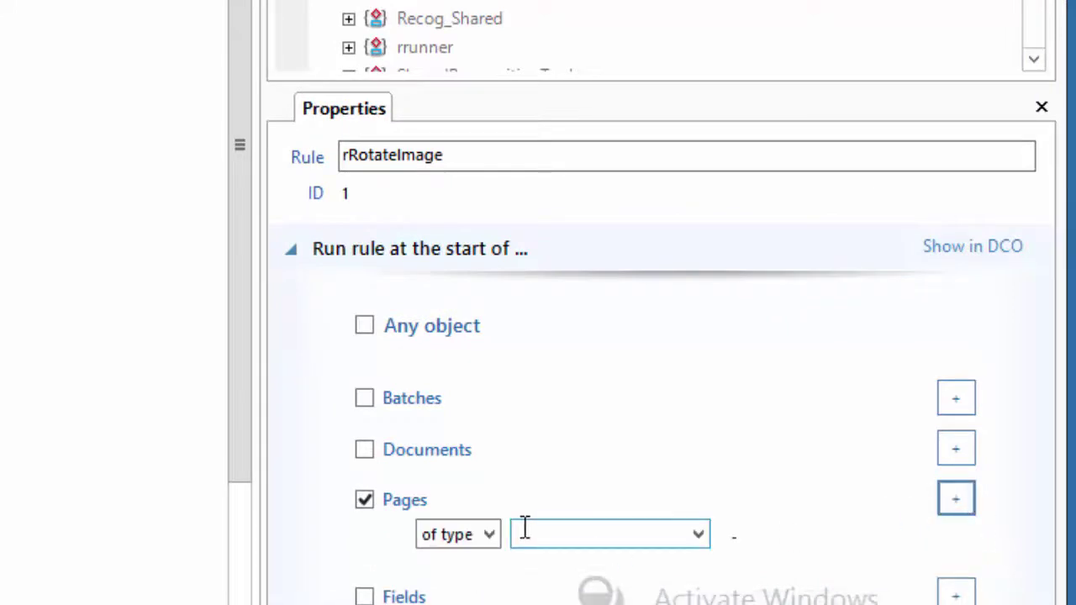
pyautogui.click(493, 532)
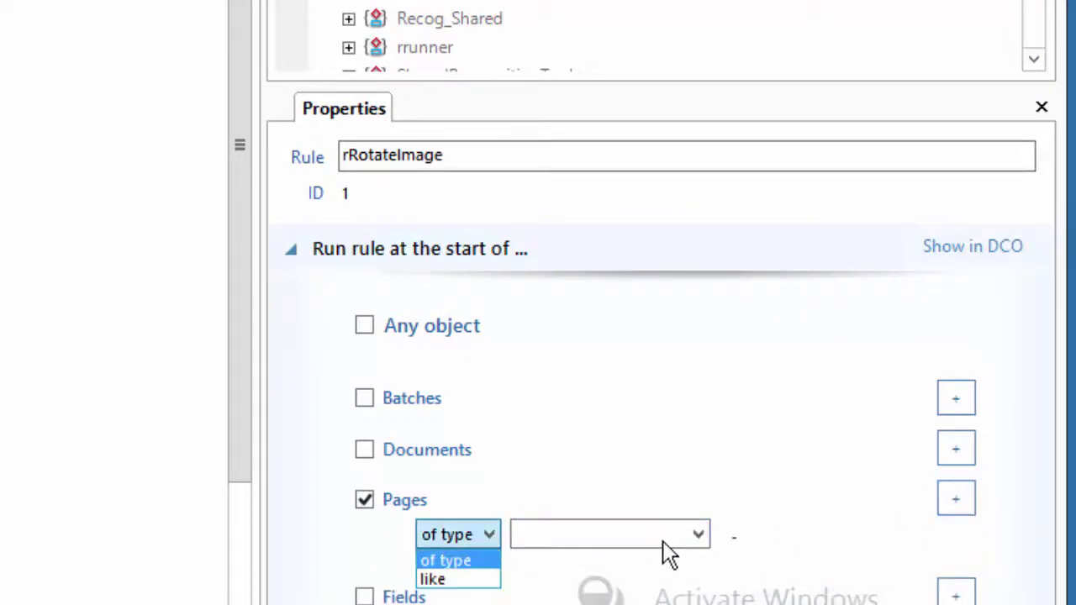
pyautogui.click(699, 535)
pyautogui.click(699, 535)
pyautogui.click(558, 579)
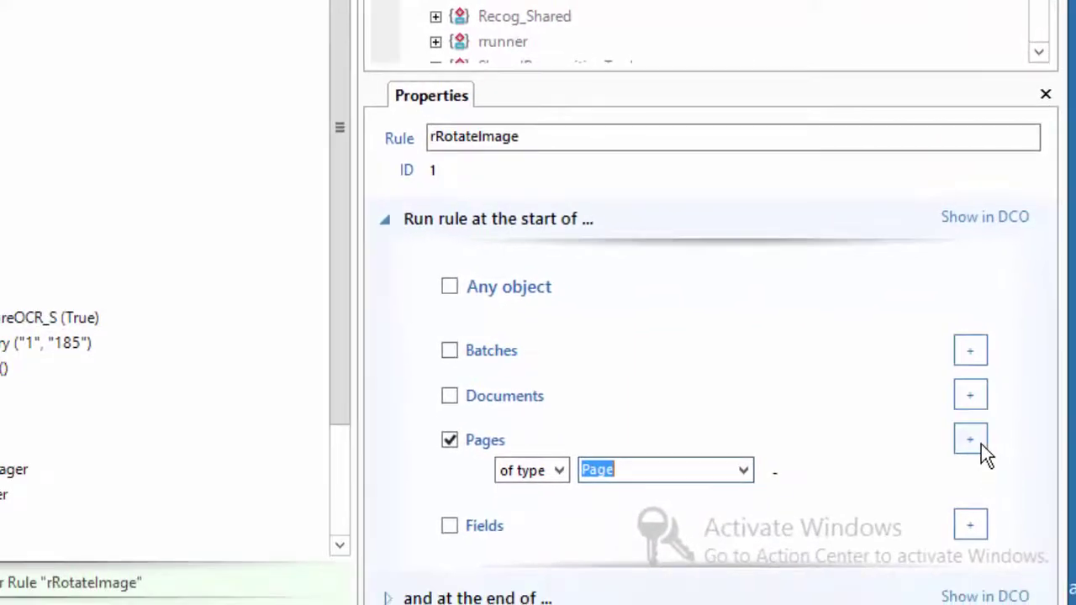
pyautogui.click(969, 440)
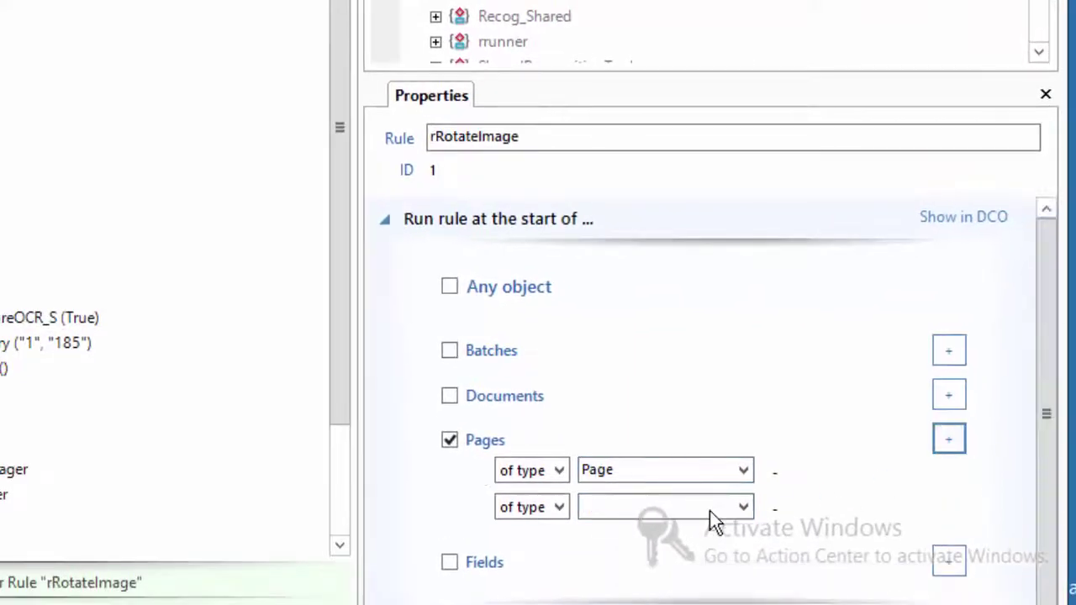
pyautogui.click(558, 508)
pyautogui.click(535, 546)
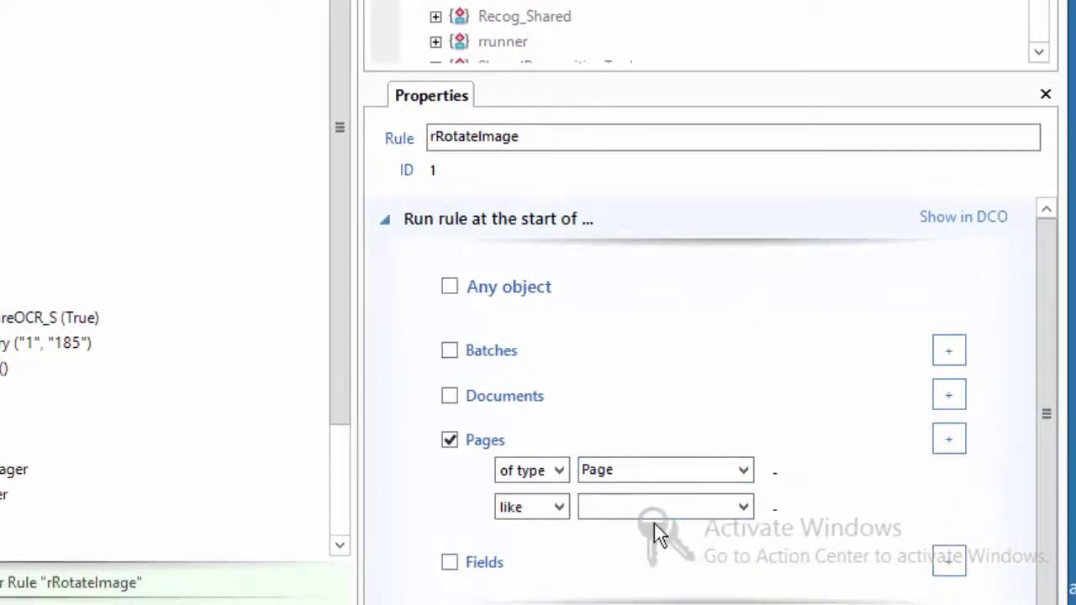
pyautogui.click(743, 507)
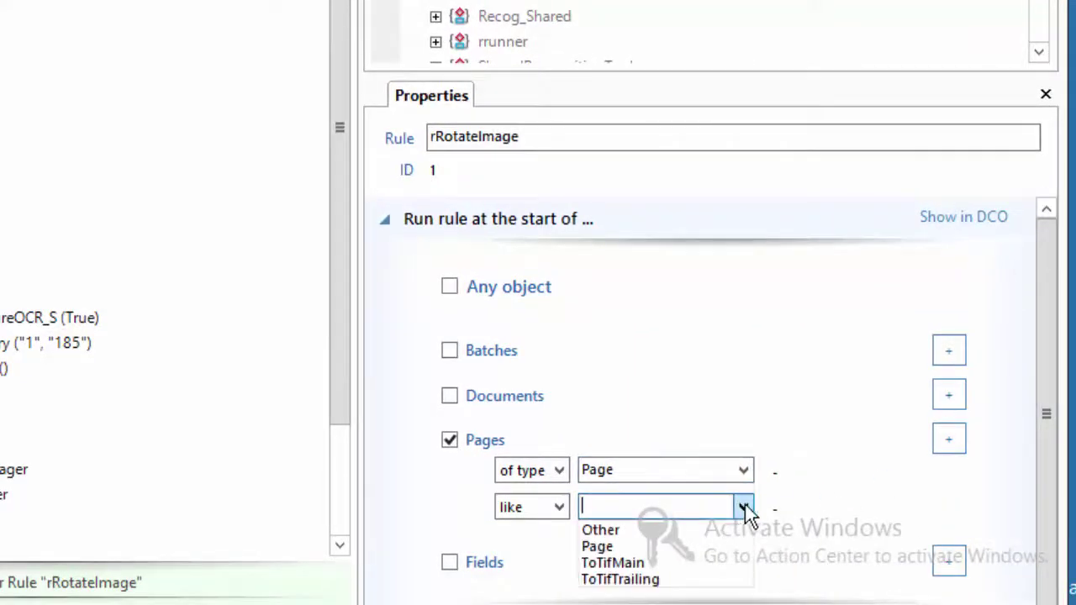
pyautogui.click(630, 546)
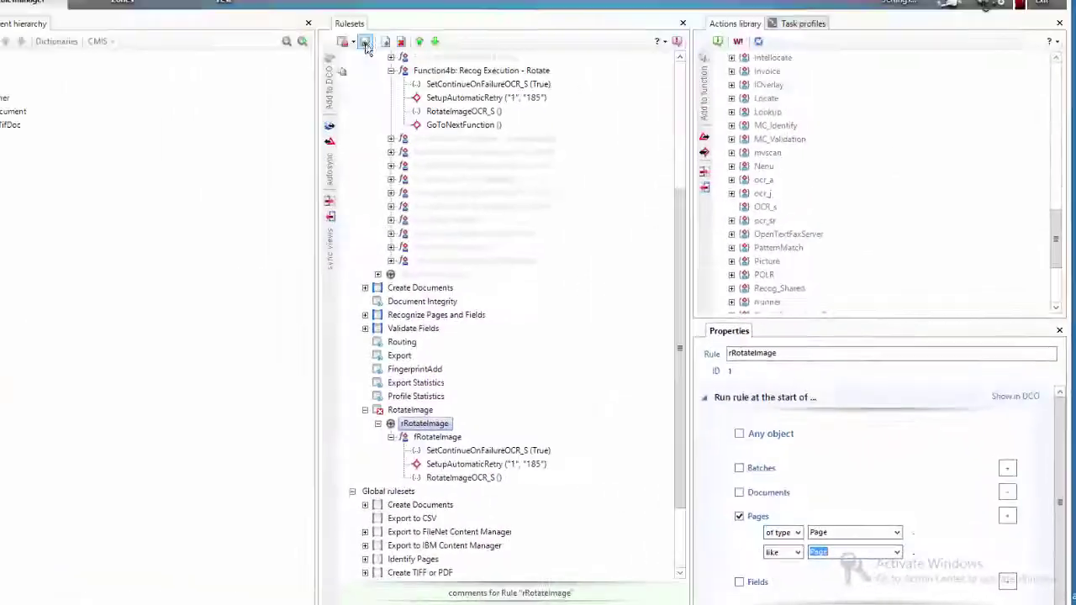
# Publish the edited RotateImage ruleset
pyautogui.click(353, 42)
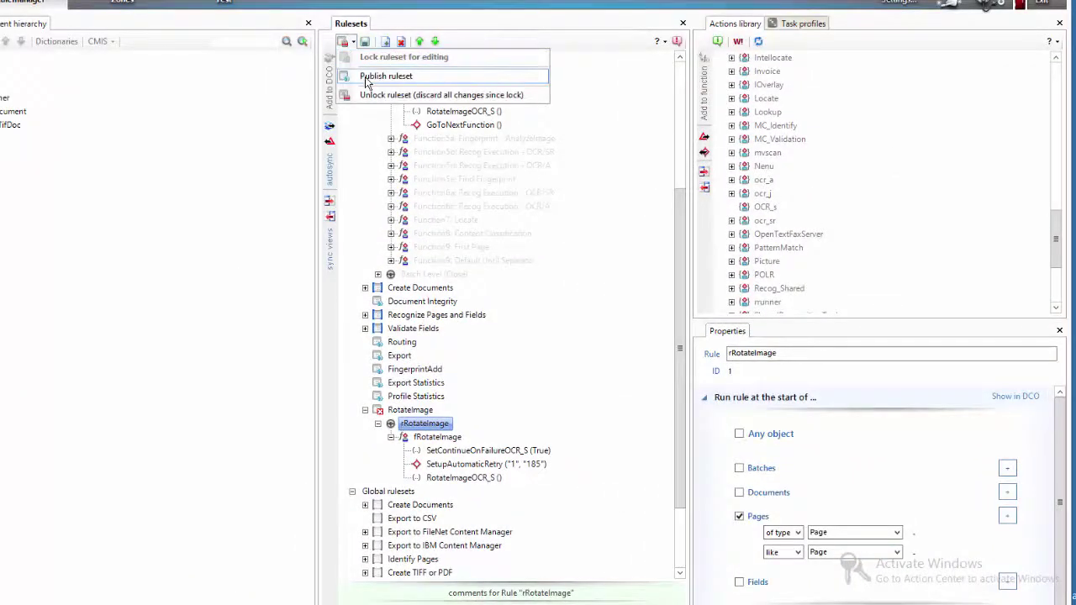
pyautogui.click(370, 75)
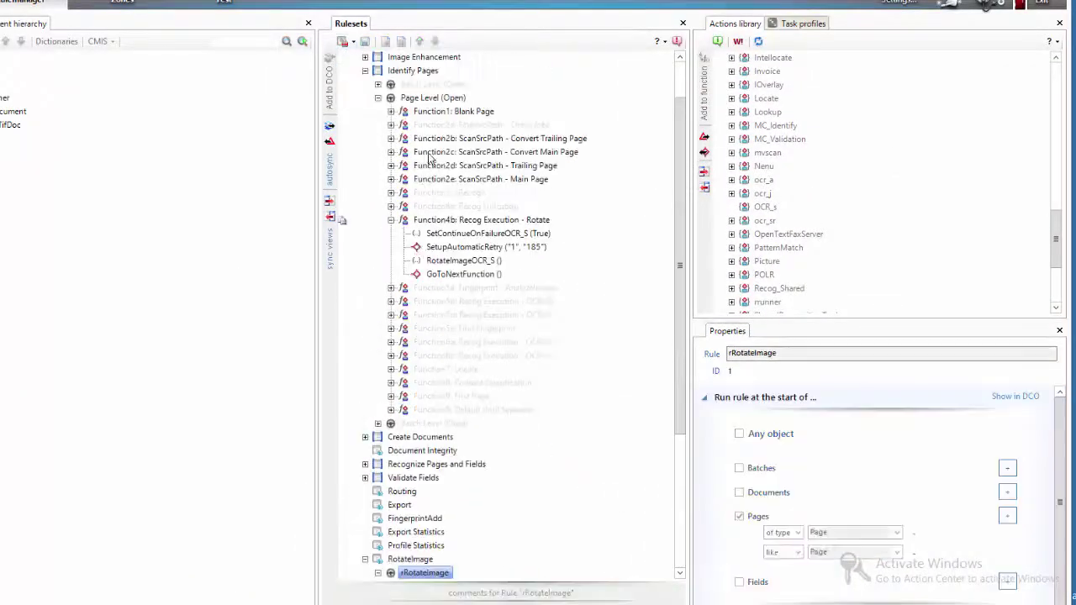
pyautogui.click(396, 560)
# Add RotateImage to the PageID task profile, move it to the top, and remove ImageEnhancement
pyautogui.click(795, 24)
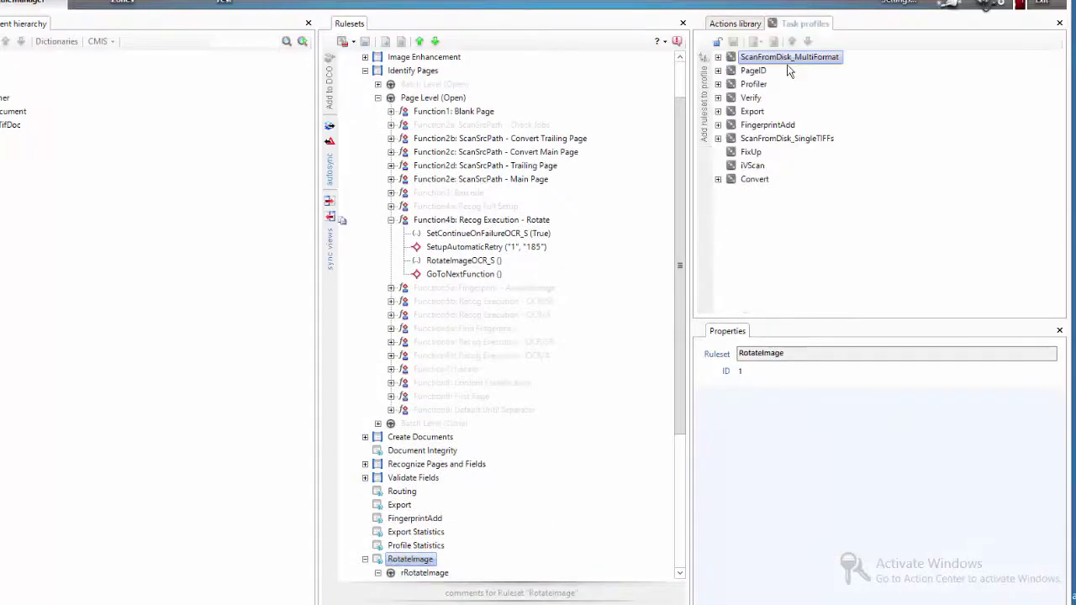
pyautogui.click(717, 70)
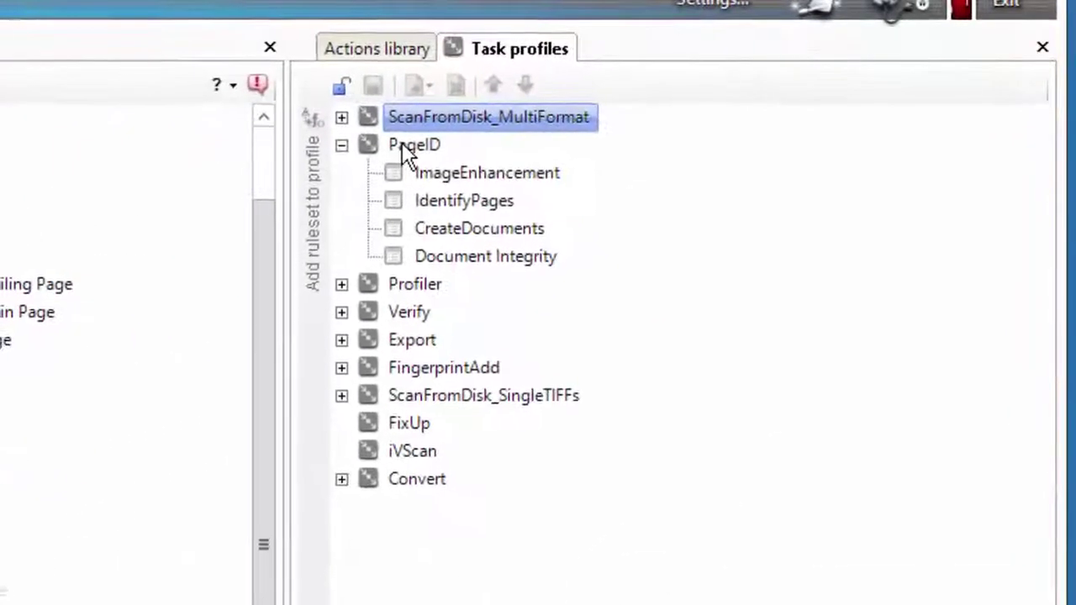
pyautogui.click(405, 144)
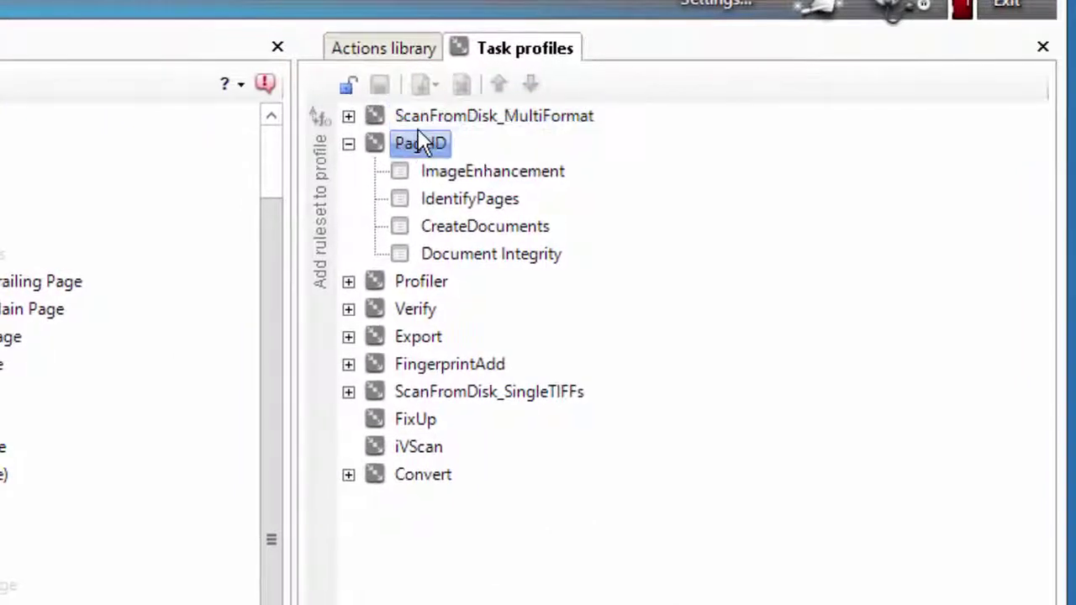
pyautogui.click(349, 87)
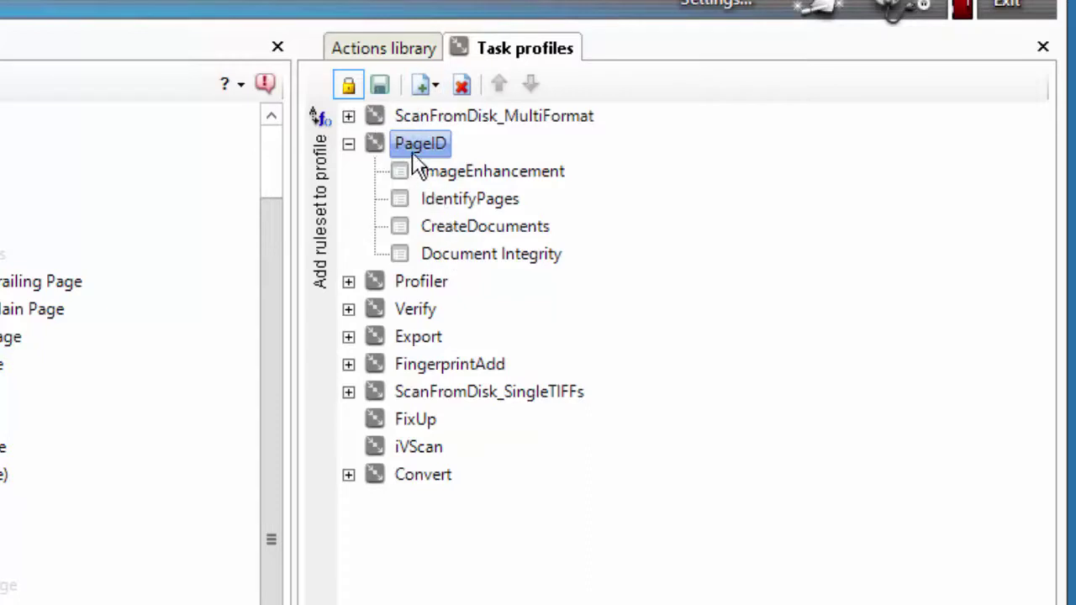
pyautogui.click(320, 206)
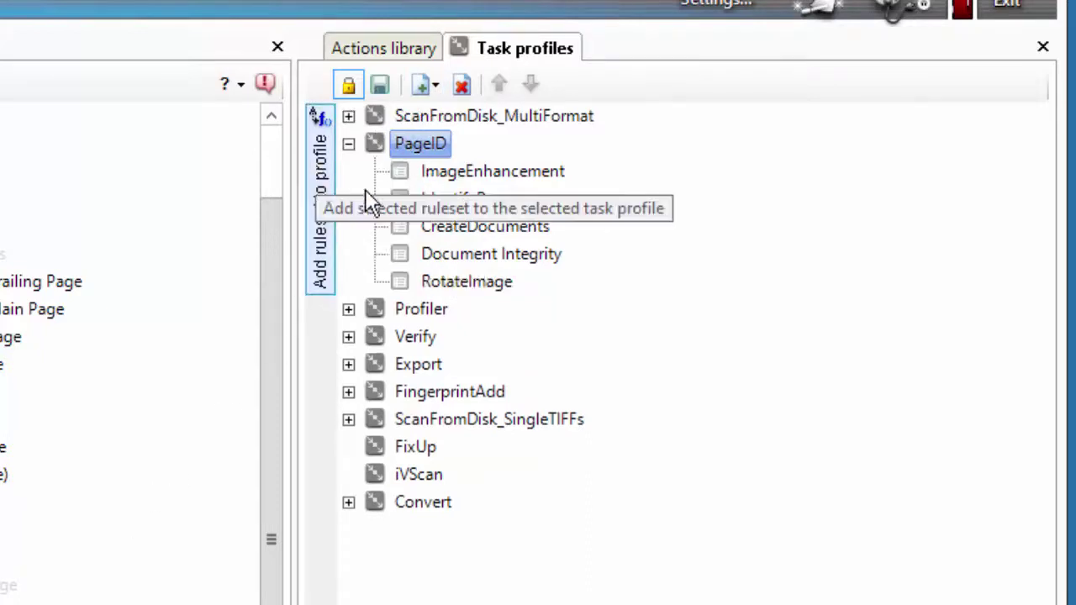
pyautogui.click(461, 282)
pyautogui.click(499, 85)
pyautogui.click(499, 85)
pyautogui.click(499, 85)
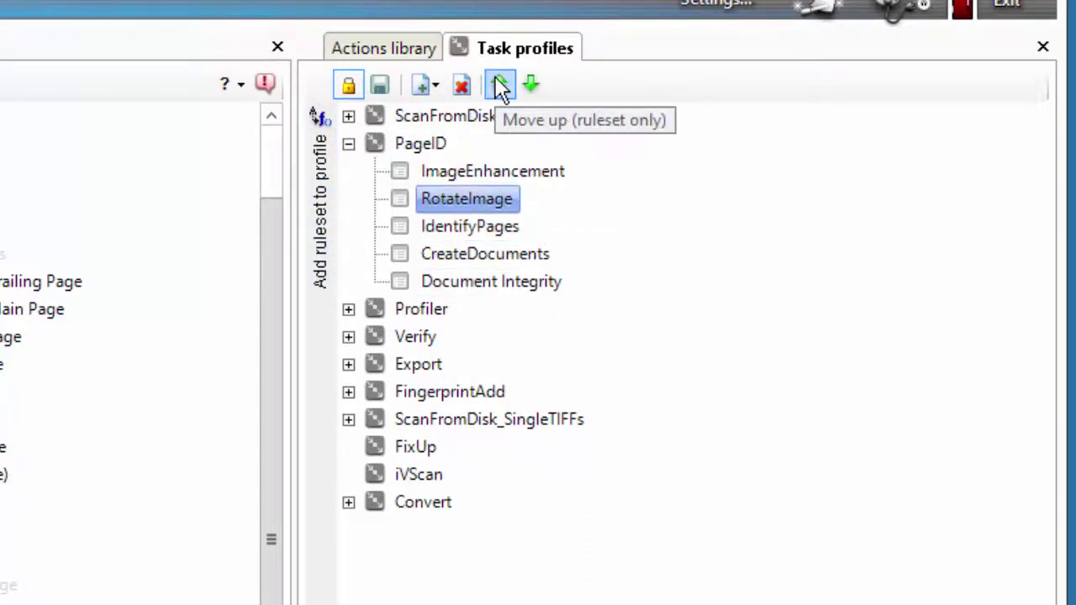
pyautogui.click(409, 175)
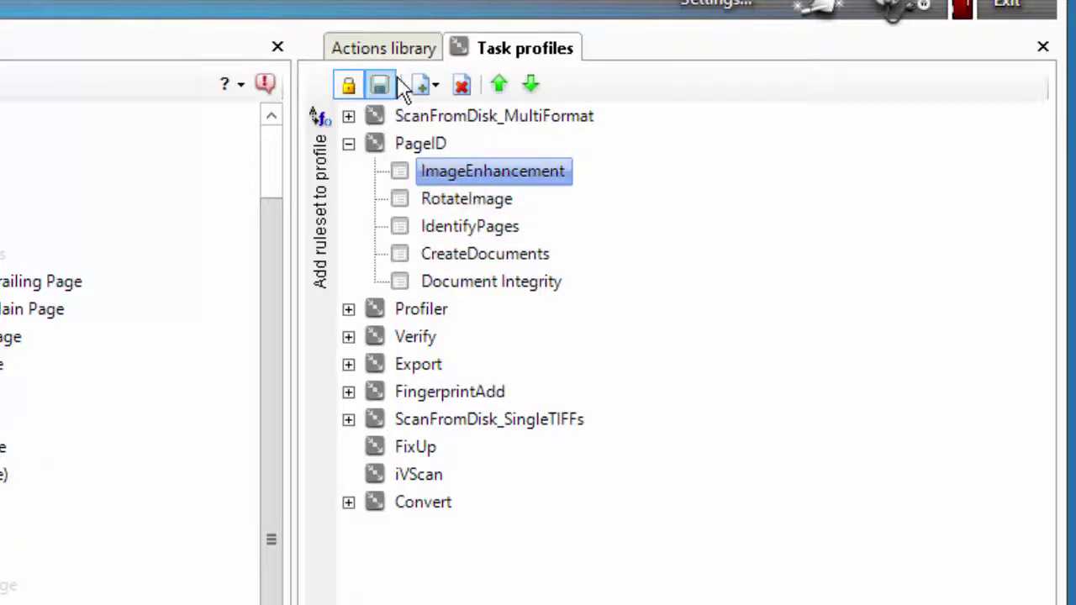
pyautogui.click(461, 85)
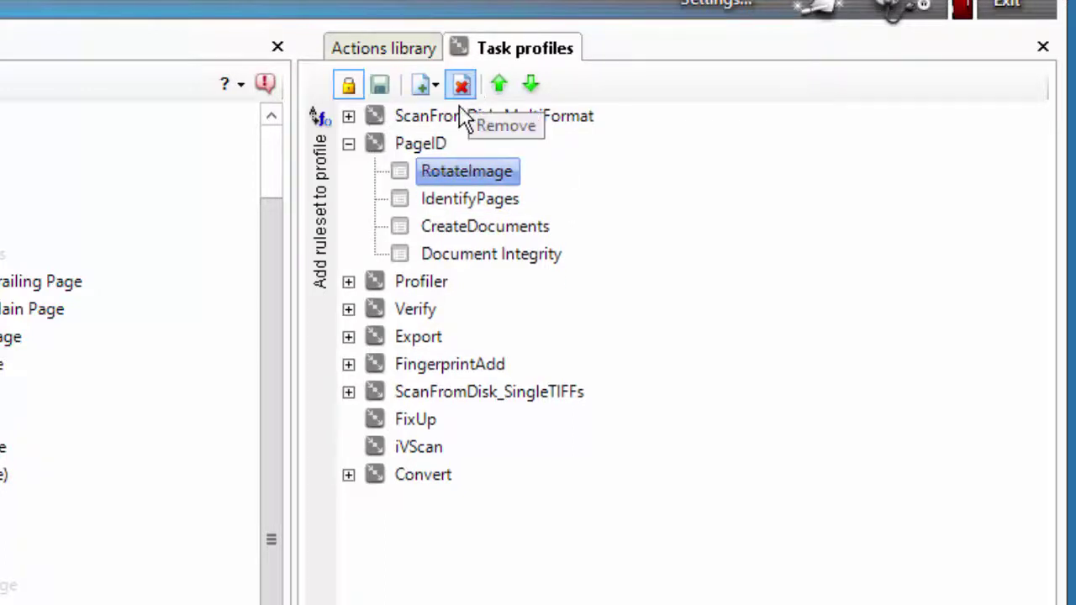
pyautogui.click(348, 85)
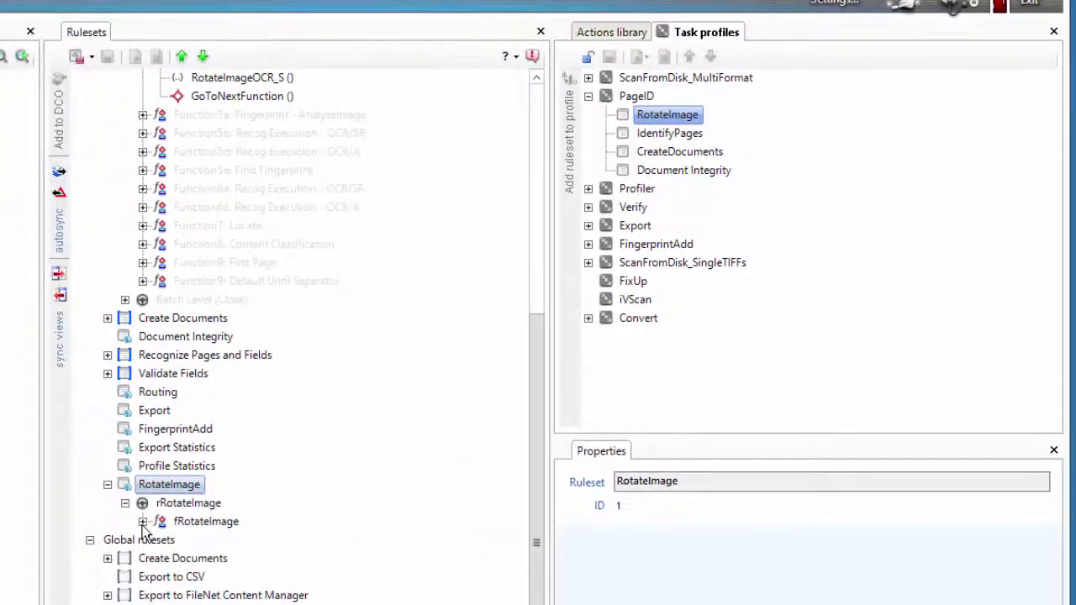
# Locate held batch 20170125.000000 under Demo_MultiFormat's PageID task in the Workflow tree
pyautogui.click(143, 521)
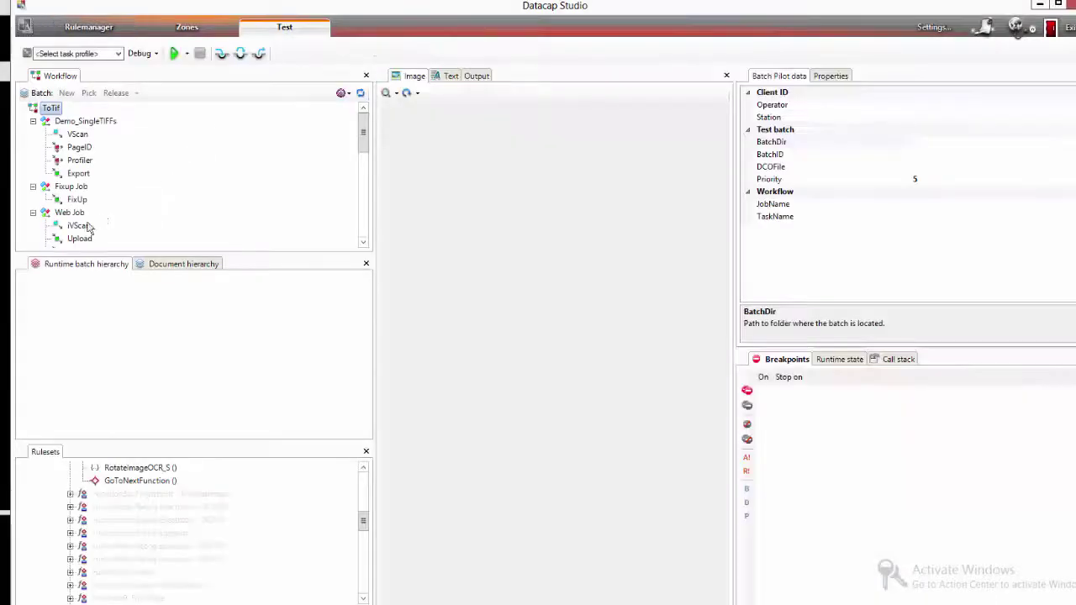
pyautogui.scroll(-3, 360, 220)
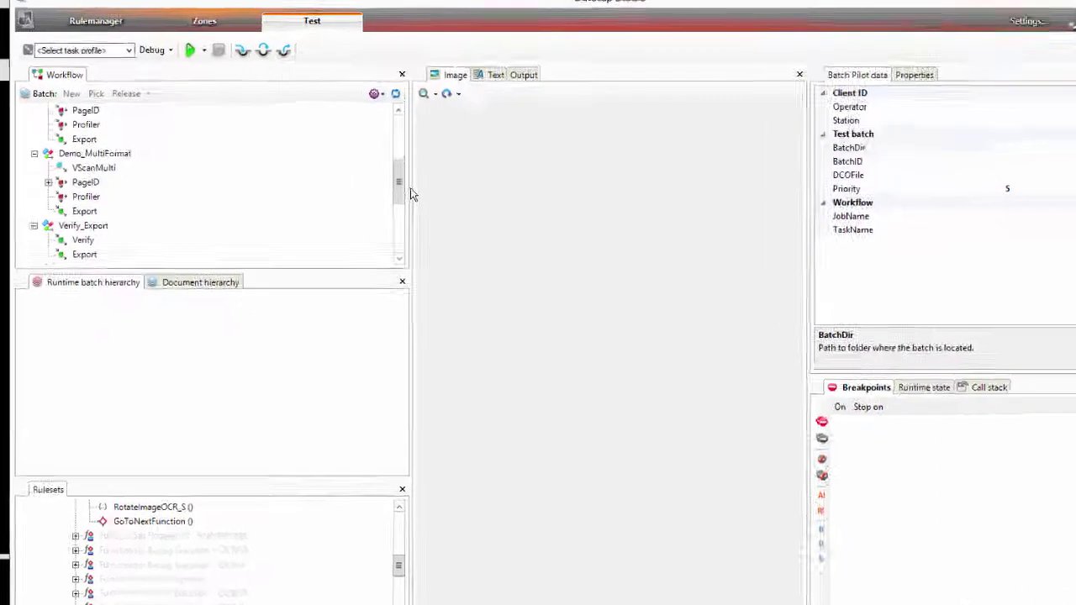
pyautogui.click(45, 173)
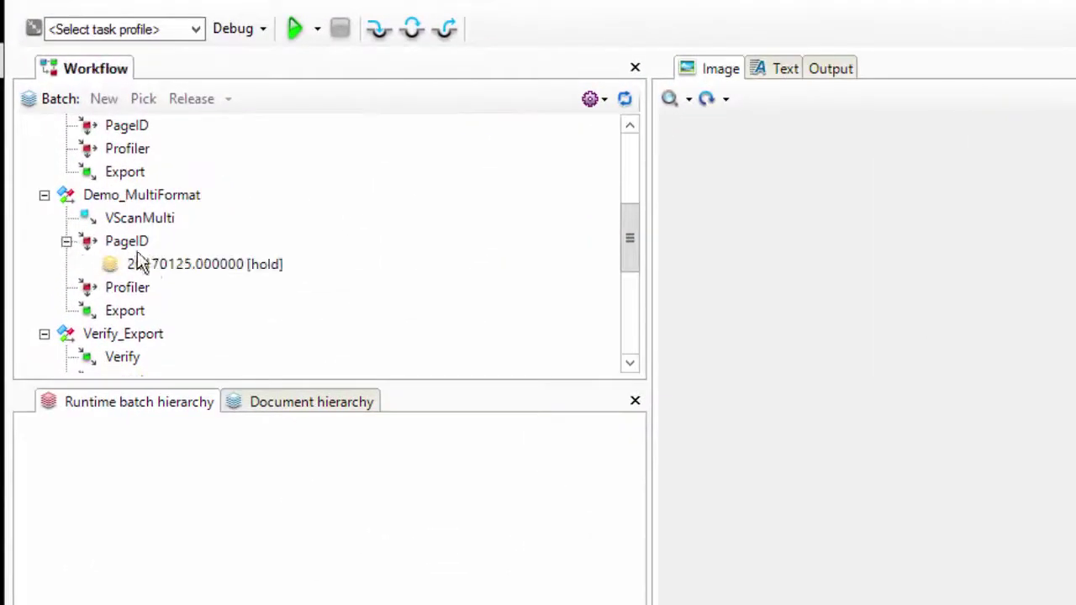
pyautogui.click(159, 265)
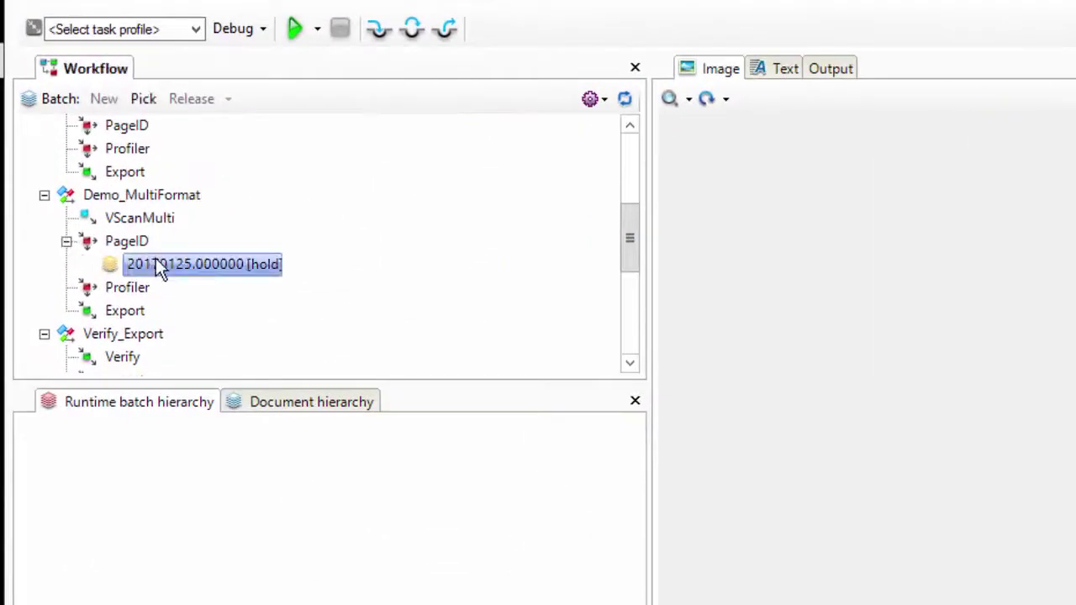
pyautogui.rightClick(159, 266)
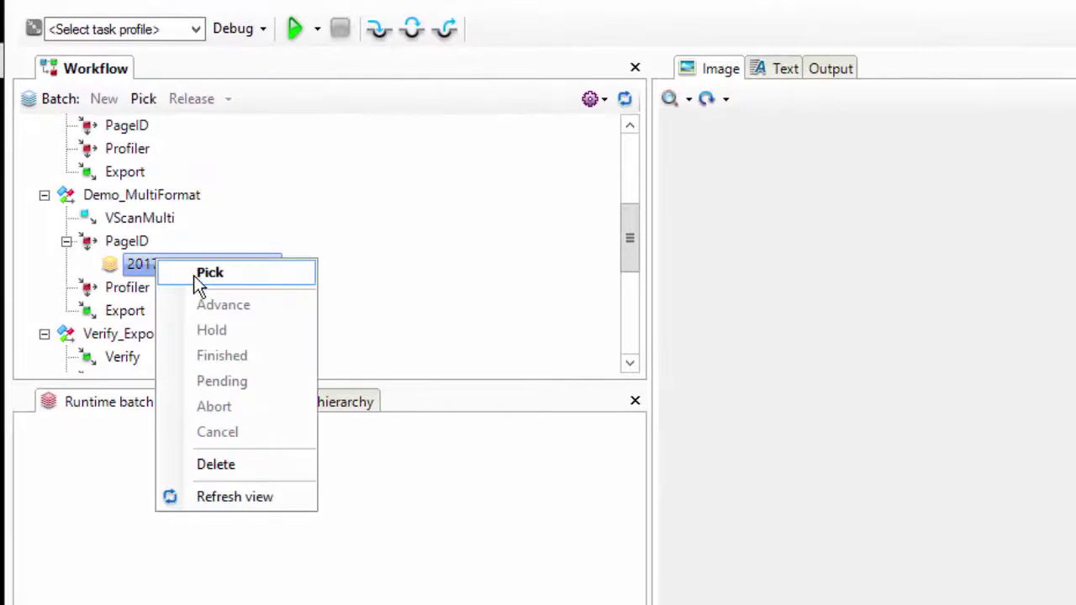
pyautogui.click(633, 222)
pyautogui.moveTo(632, 232); pyautogui.dragTo(637, 256)
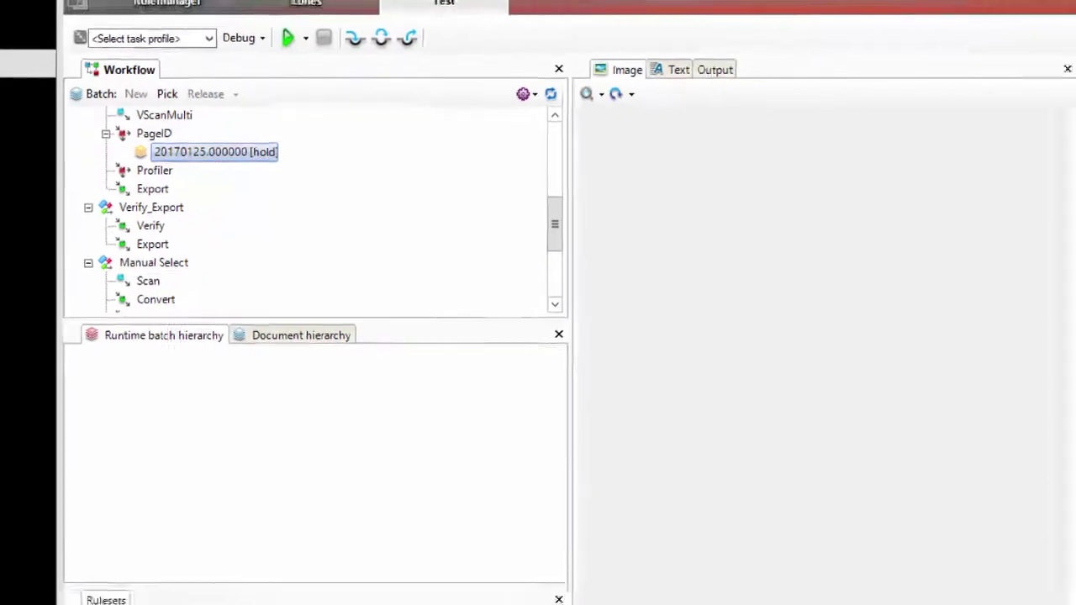
# Copy UnstructuredLetter.pdf from the Samples folder
pyautogui.moveTo(150, 596)
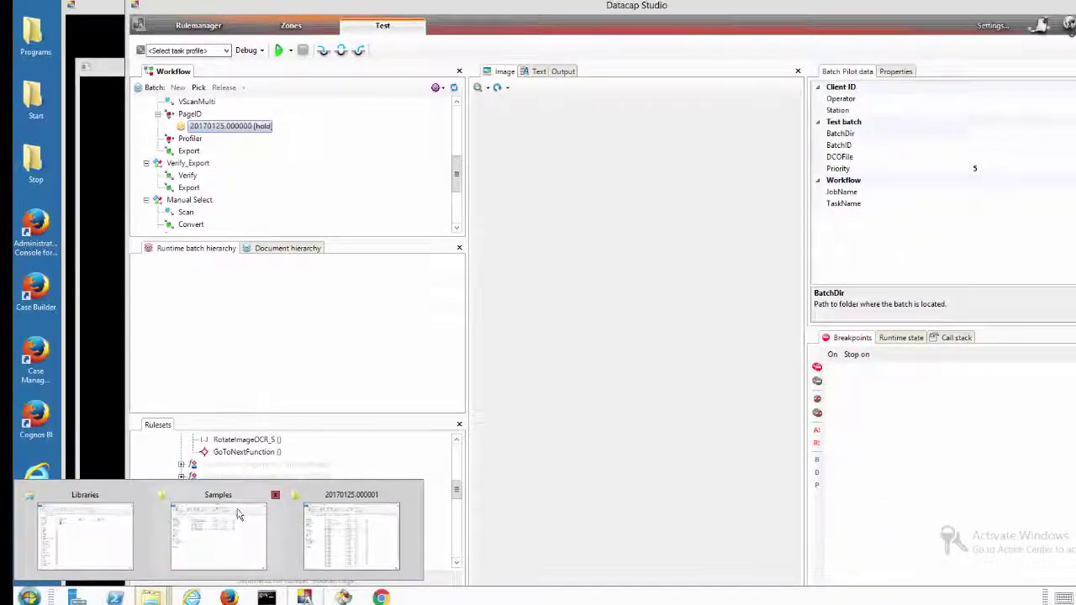
pyautogui.click(238, 515)
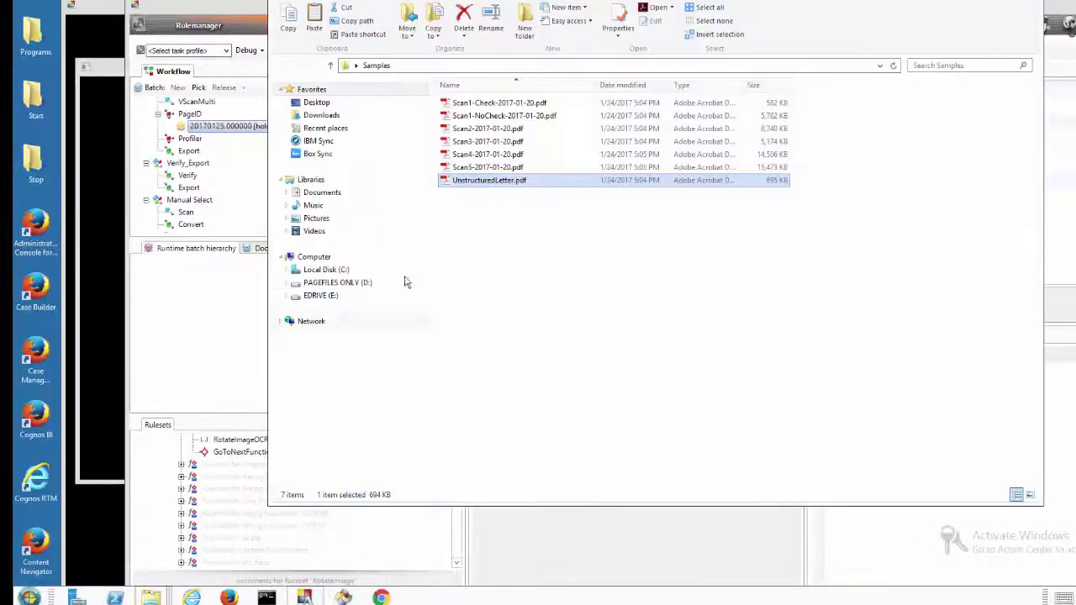
pyautogui.rightClick(448, 180)
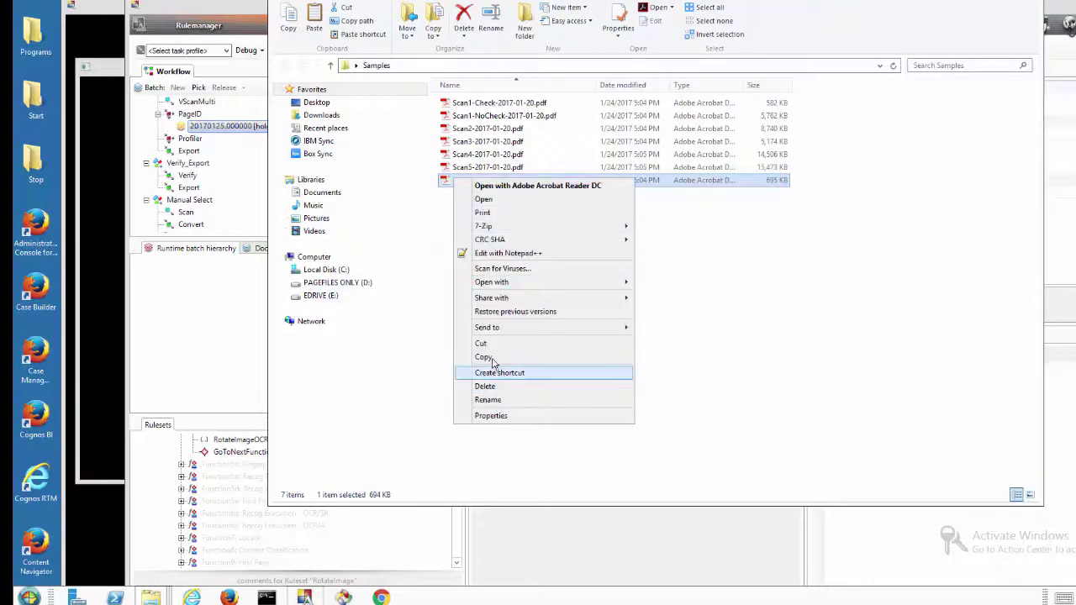
pyautogui.rightClick(455, 184)
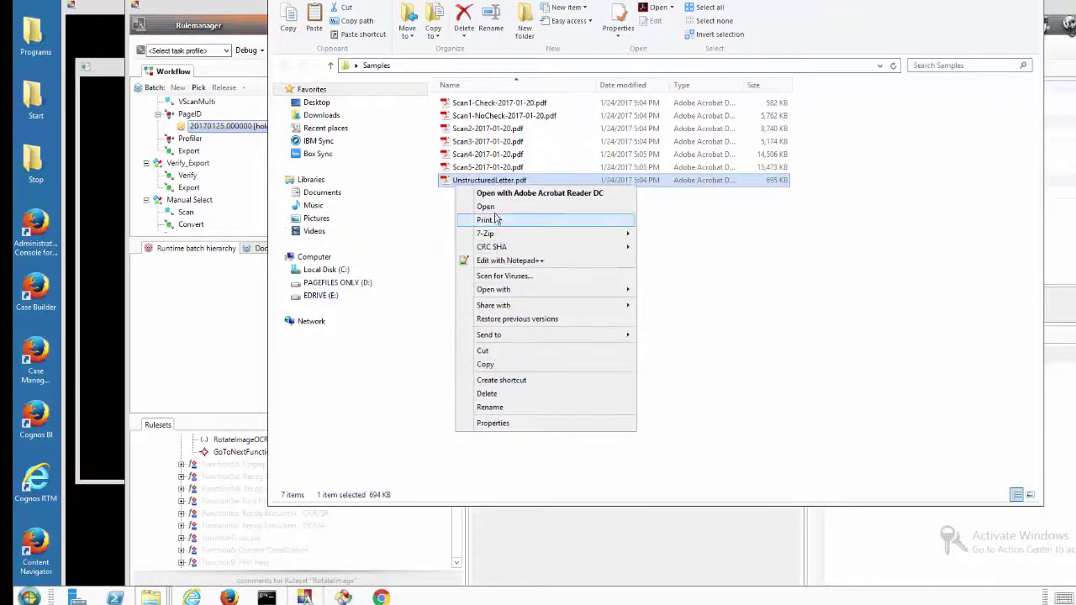
pyautogui.click(501, 350)
# In ToTif\images\Input_MultiFormat, delete Scan2-2017-01-20.pdf and paste UnstructuredLetter.pdf in its place
pyautogui.click(151, 596)
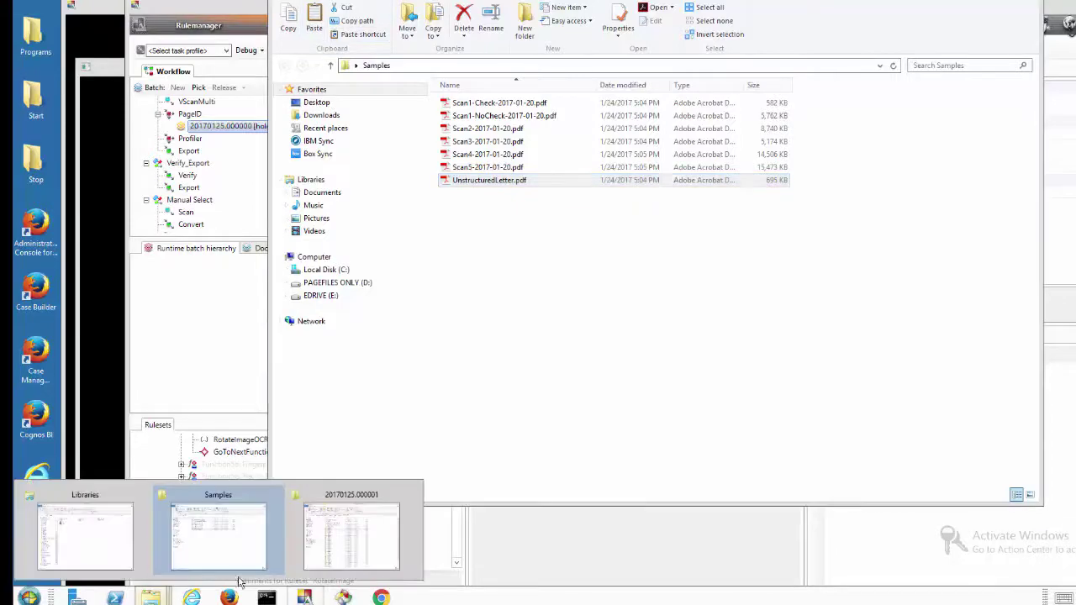
pyautogui.click(311, 546)
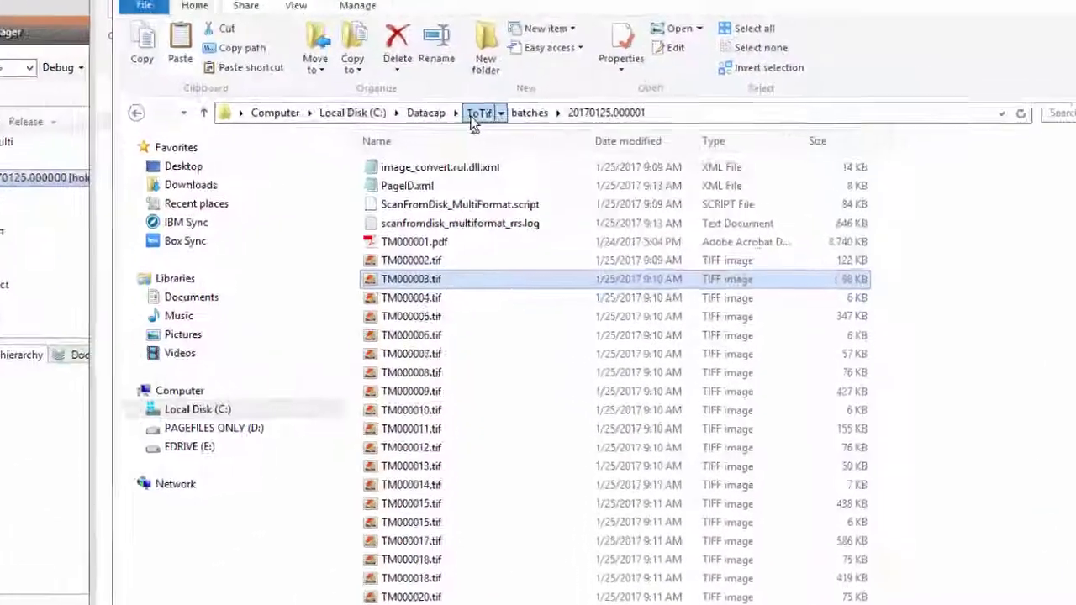
pyautogui.click(473, 120)
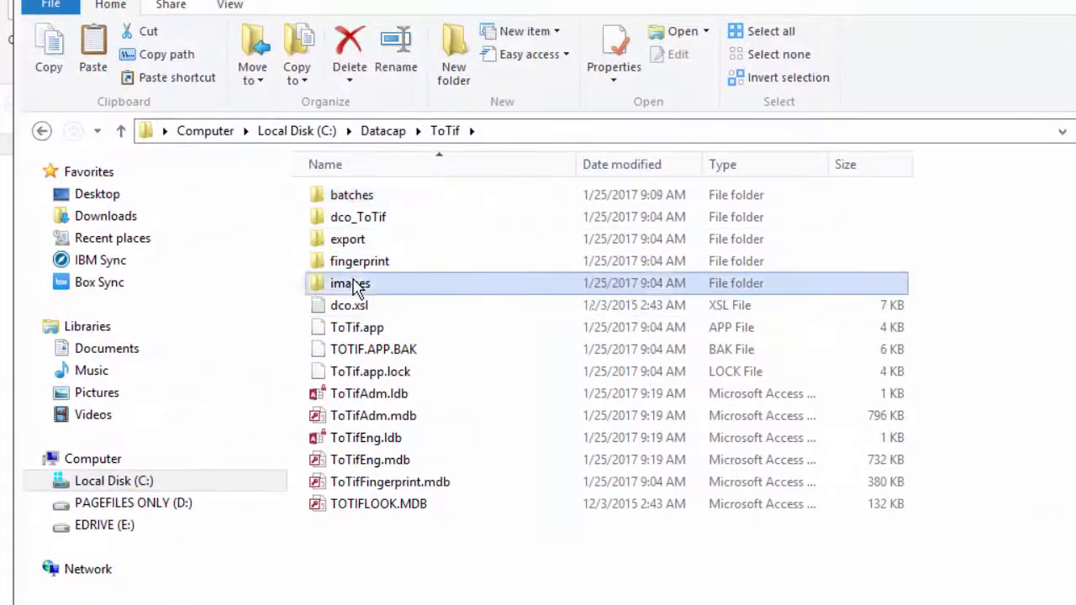
pyautogui.doubleClick(333, 282)
pyautogui.doubleClick(367, 196)
pyautogui.moveTo(423, 281); pyautogui.dragTo(339, 162)
pyautogui.press('Delete')
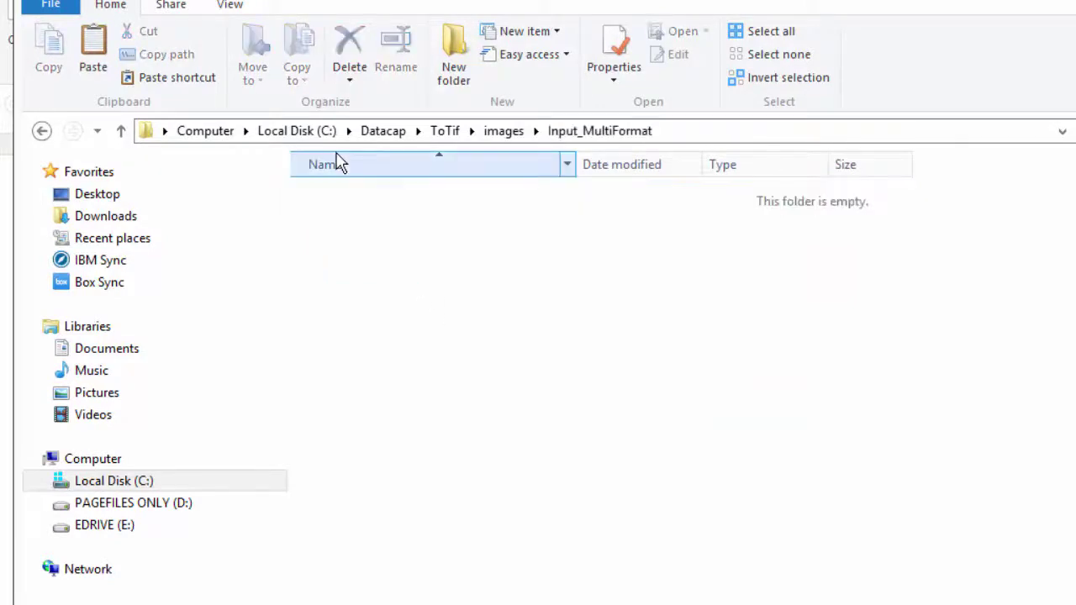
pyautogui.hotkey('ctrl', 'v')
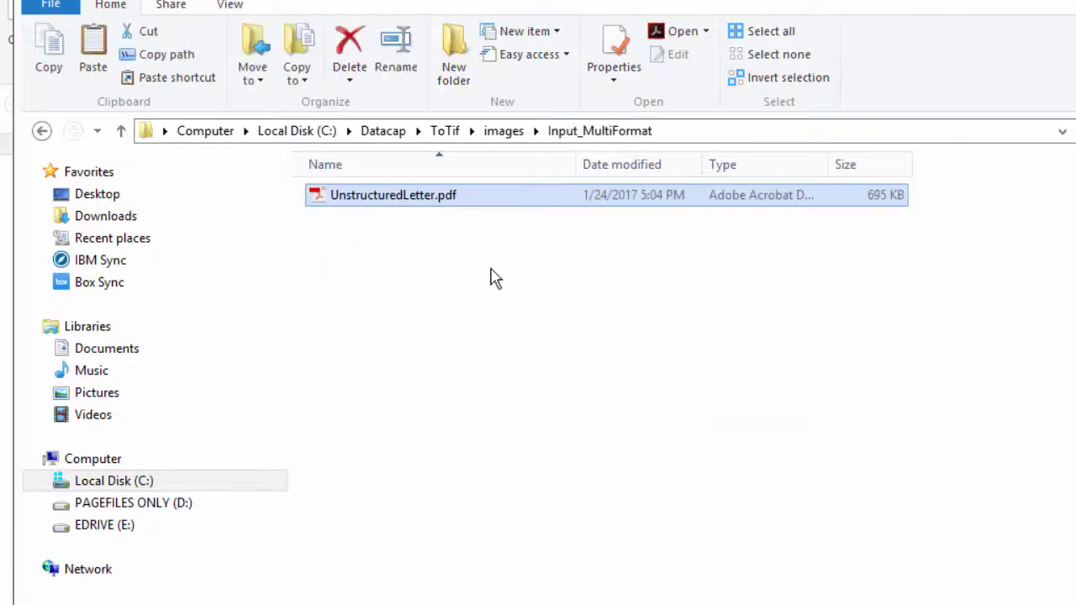
pyautogui.click(494, 279)
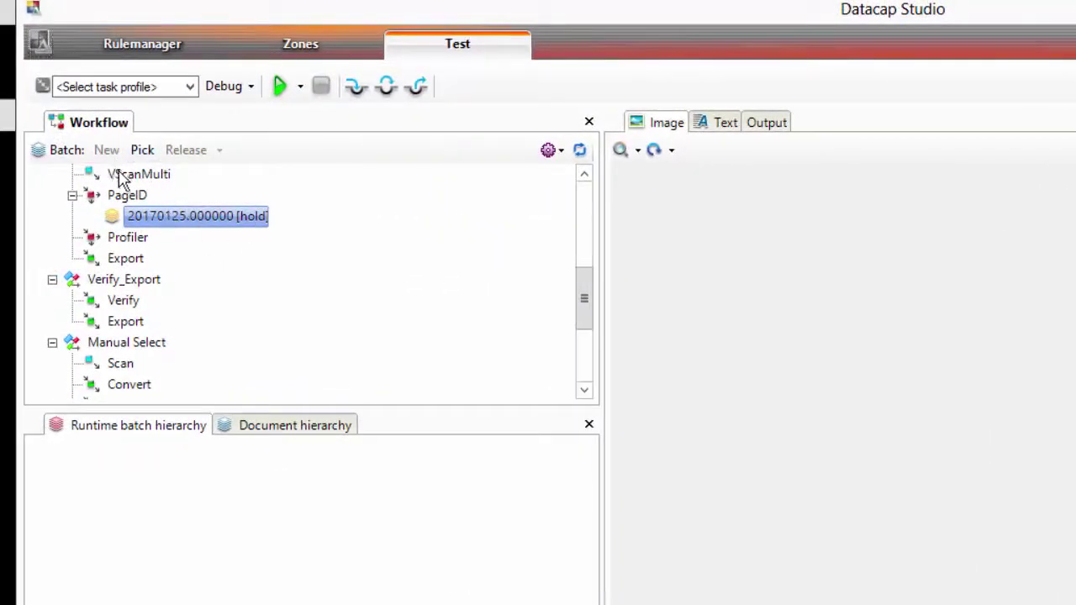
# Create a new batch at VScanMulti and run ScanFromDisk_MultiFormat to scan the letter
pyautogui.rightClick(117, 174)
pyautogui.click(147, 184)
pyautogui.click(187, 88)
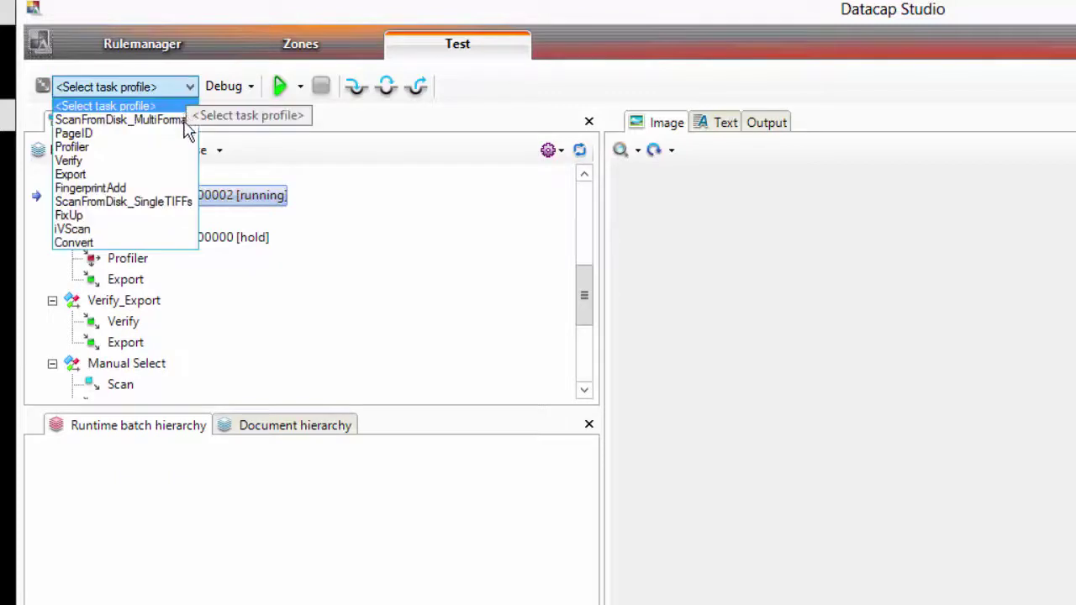
pyautogui.click(172, 122)
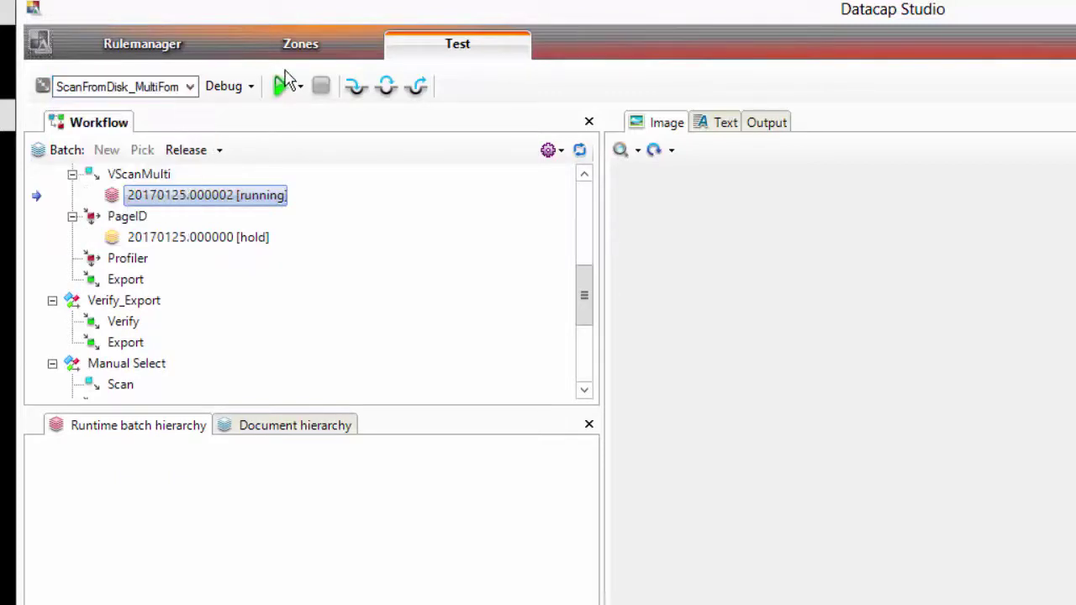
pyautogui.click(281, 86)
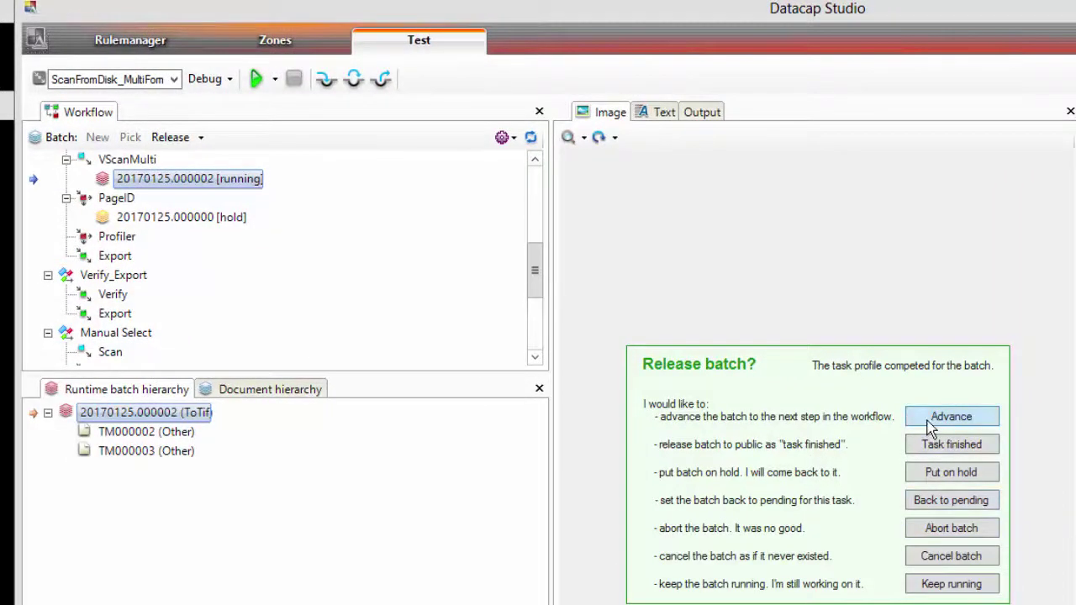
# Advance the batch to PageID, review the upside-down TM000002 page, and run page identification
pyautogui.click(951, 417)
pyautogui.click(94, 436)
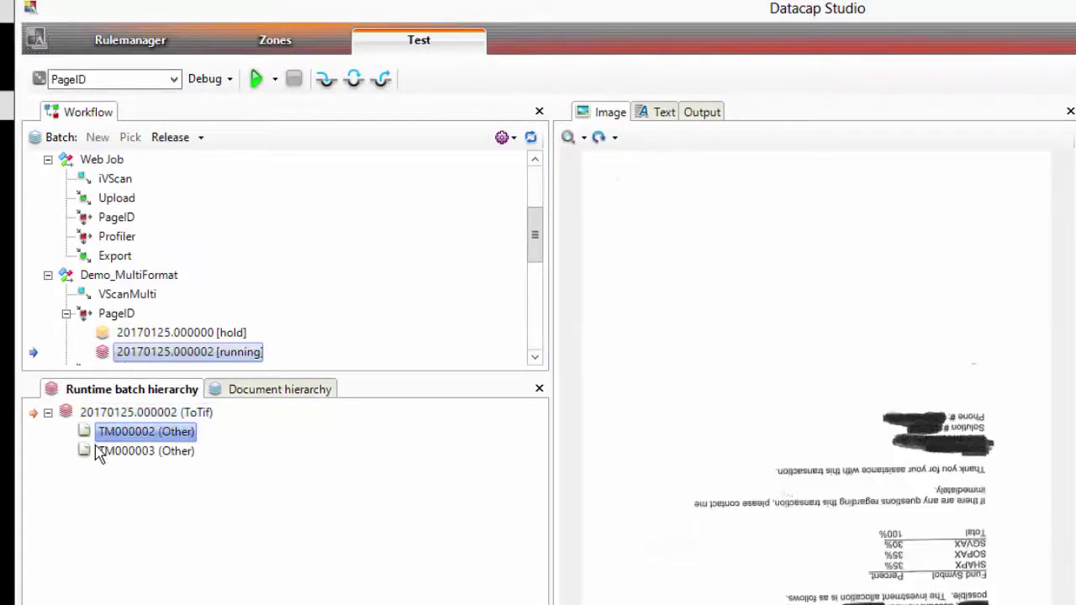
pyautogui.click(100, 453)
pyautogui.click(102, 432)
pyautogui.click(258, 80)
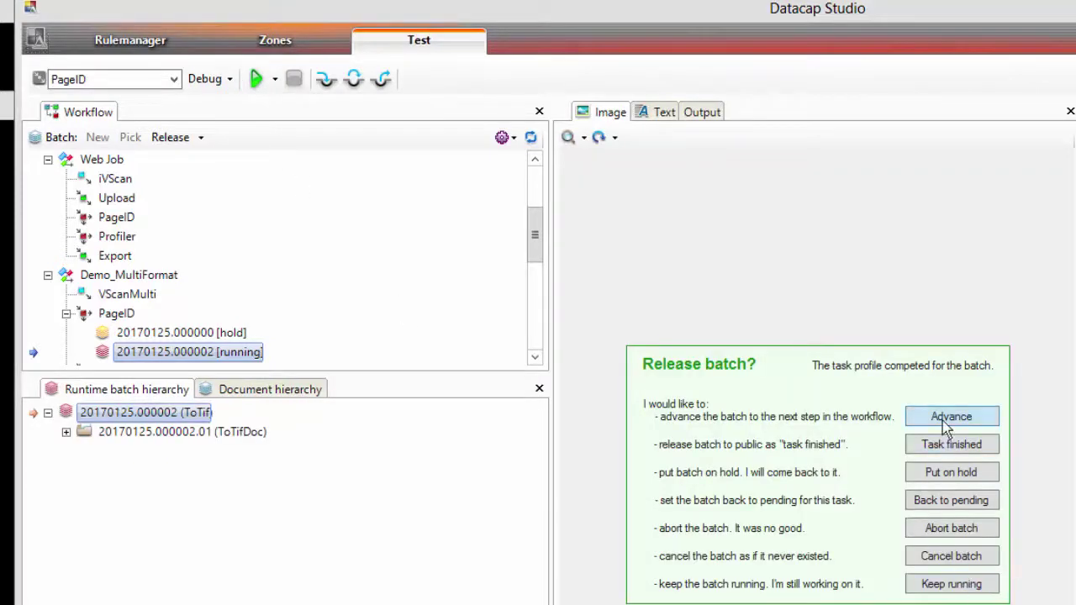
# Advance batch 20170125.000002 to Profiler and view pages TM000002 (ToTifMain) and TM000003 (ToTifTrailing)
pyautogui.click(943, 425)
pyautogui.click(66, 432)
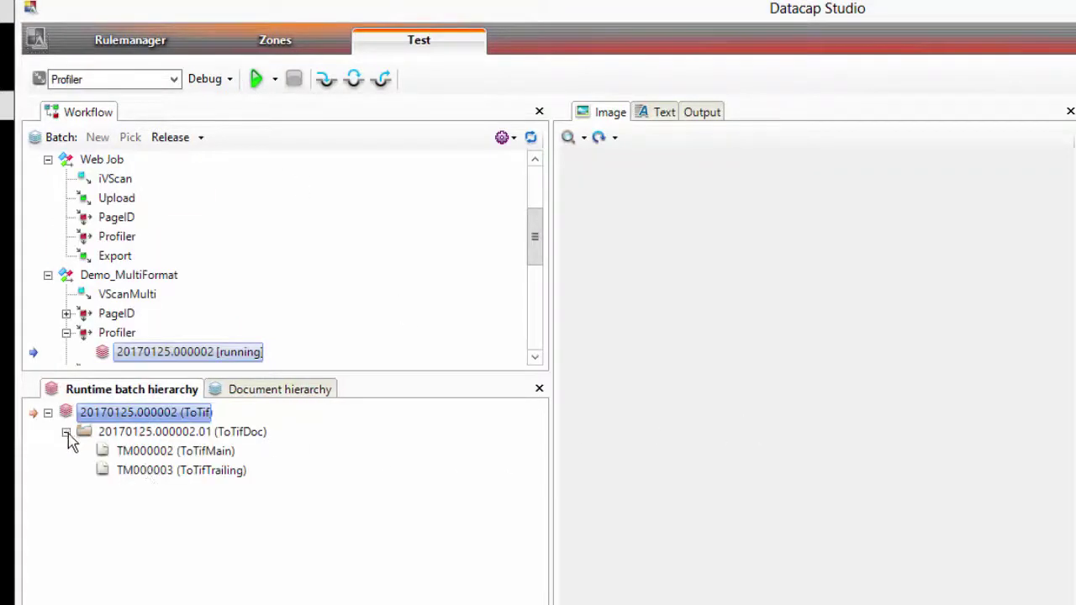
pyautogui.click(151, 454)
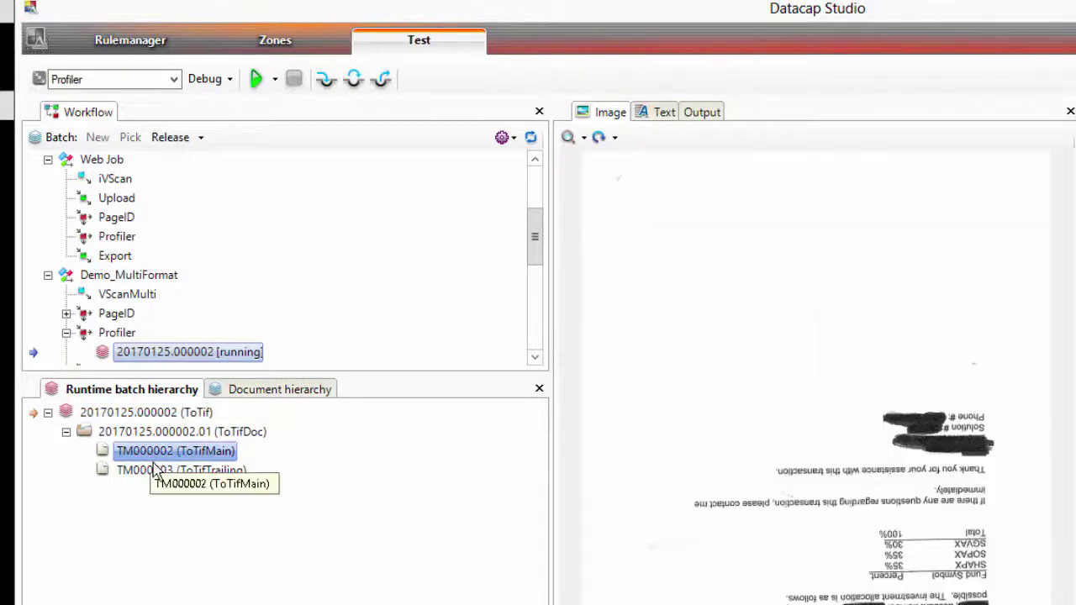
pyautogui.click(152, 475)
pyautogui.click(151, 455)
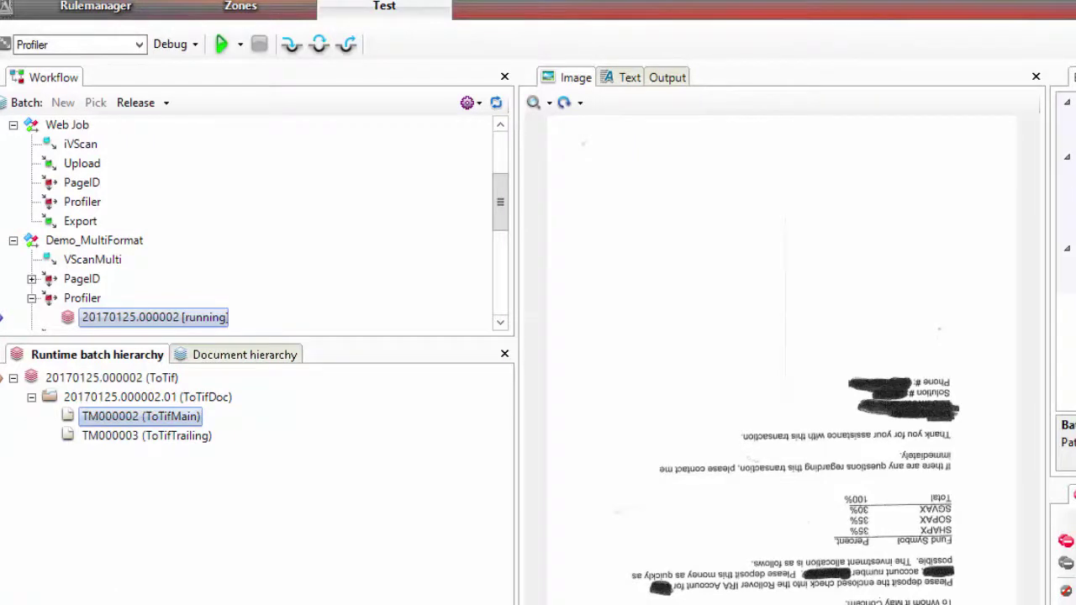
pyautogui.hotkey('alt', 'Tab')
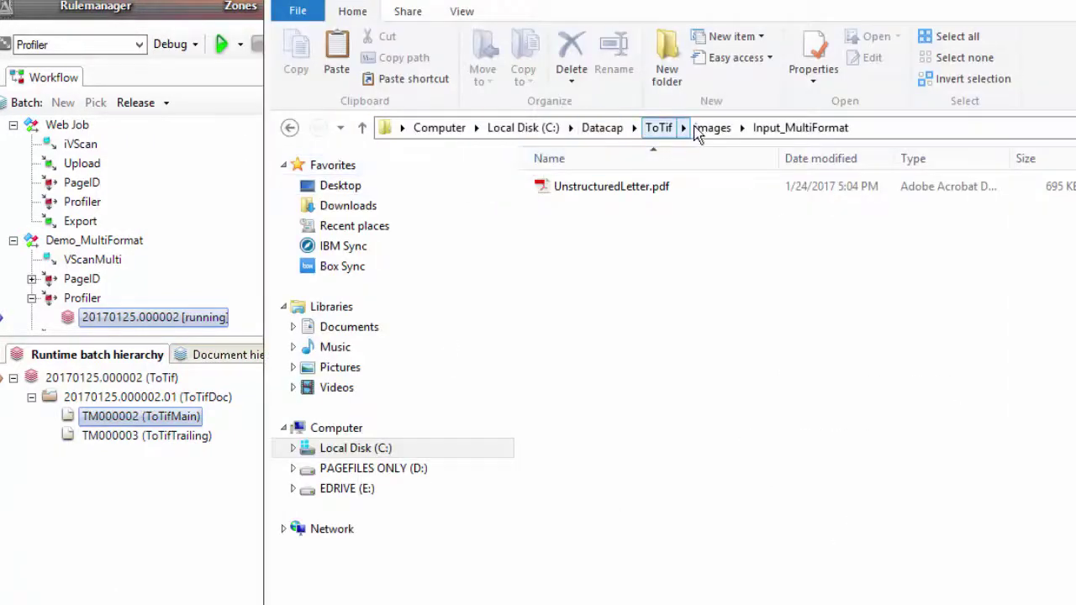
# Go to ToTif\batches\20170125.000002 and bring up the options for pageid_rrs.log
pyautogui.click(660, 128)
pyautogui.doubleClick(574, 186)
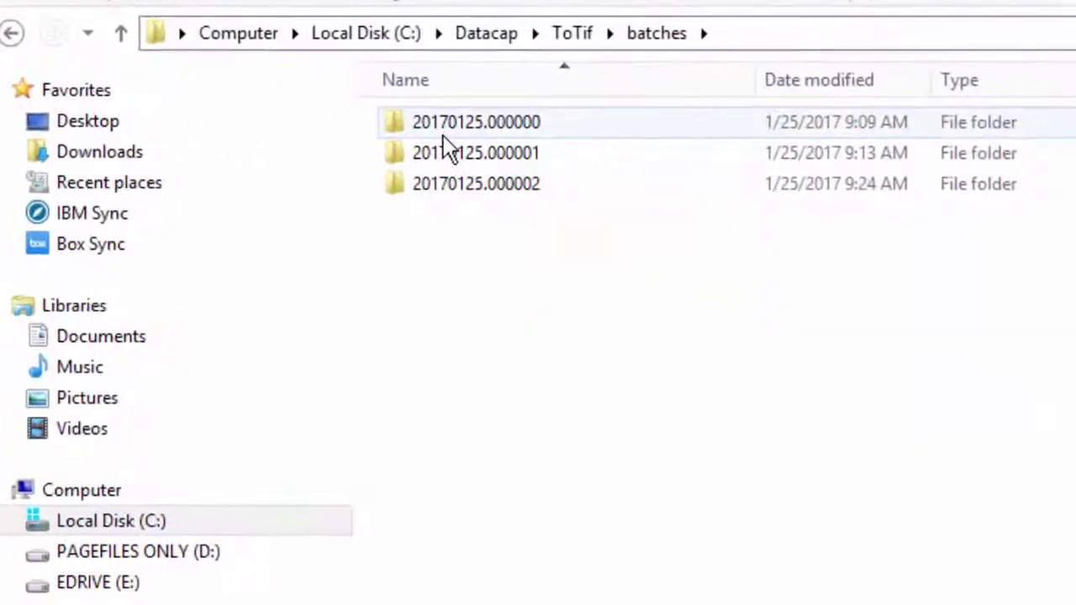
pyautogui.doubleClick(443, 185)
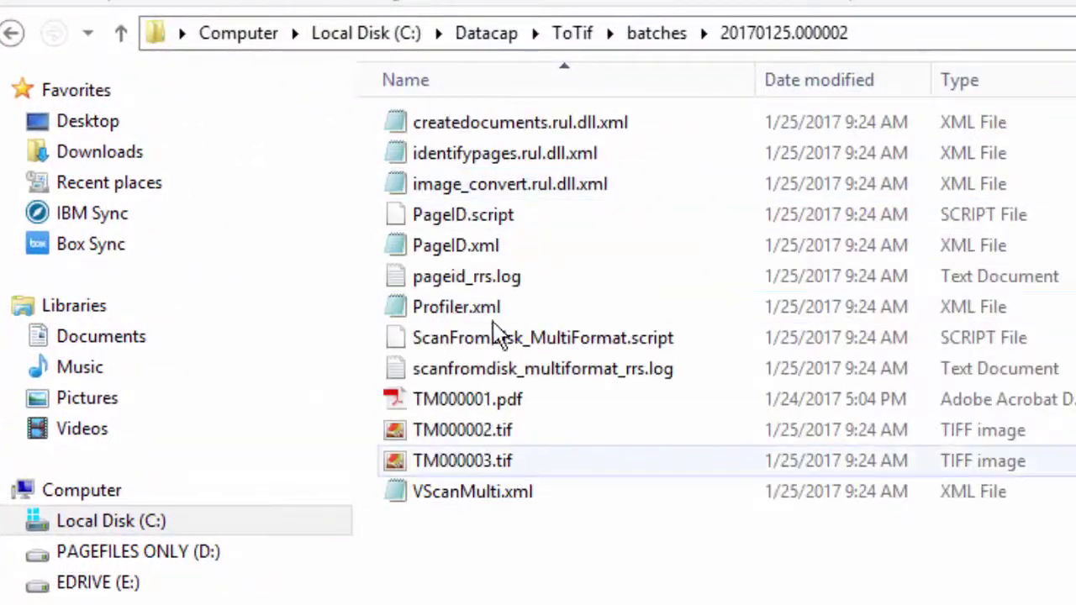
pyautogui.rightClick(464, 288)
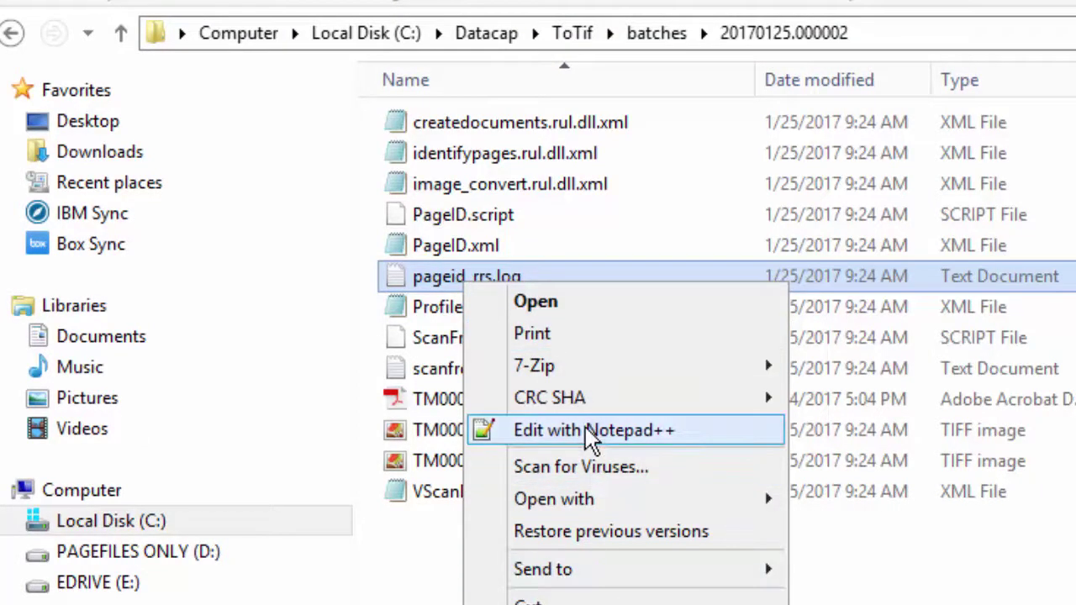
# Open pageid_rrs.log in Notepad++ and search it for fRotate and rRotate
pyautogui.click(593, 431)
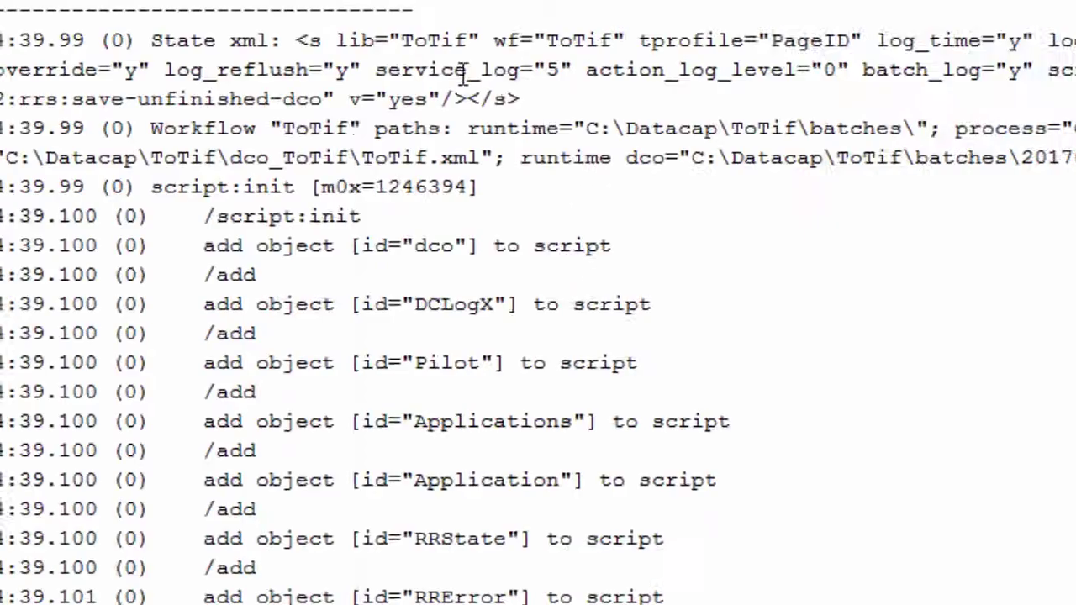
pyautogui.hotkey('ctrl', 'f')
pyautogui.write('f')
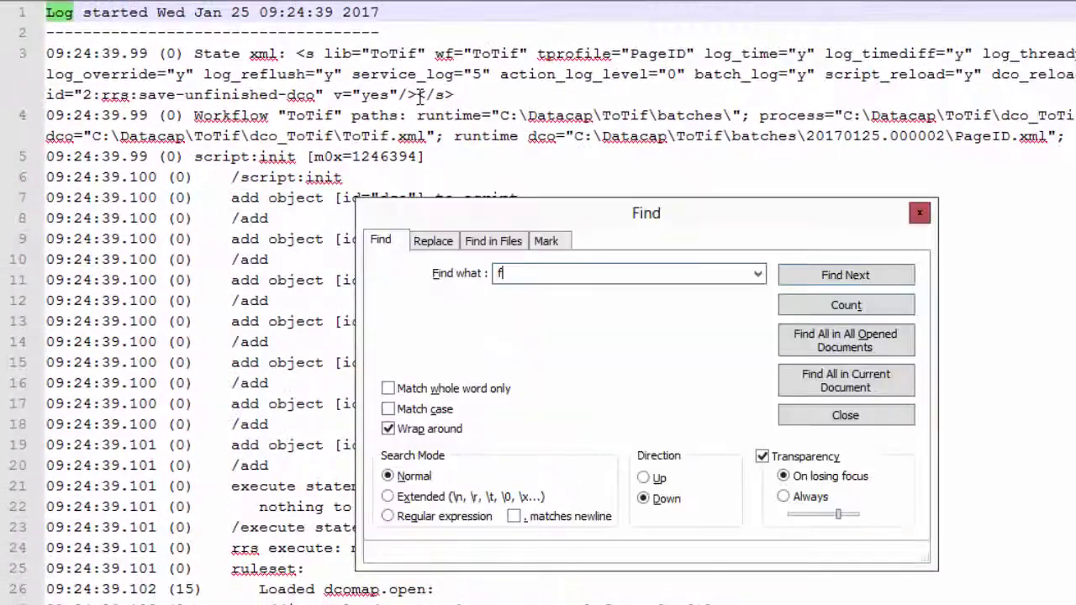
pyautogui.write('Rotate')
pyautogui.press('Return')
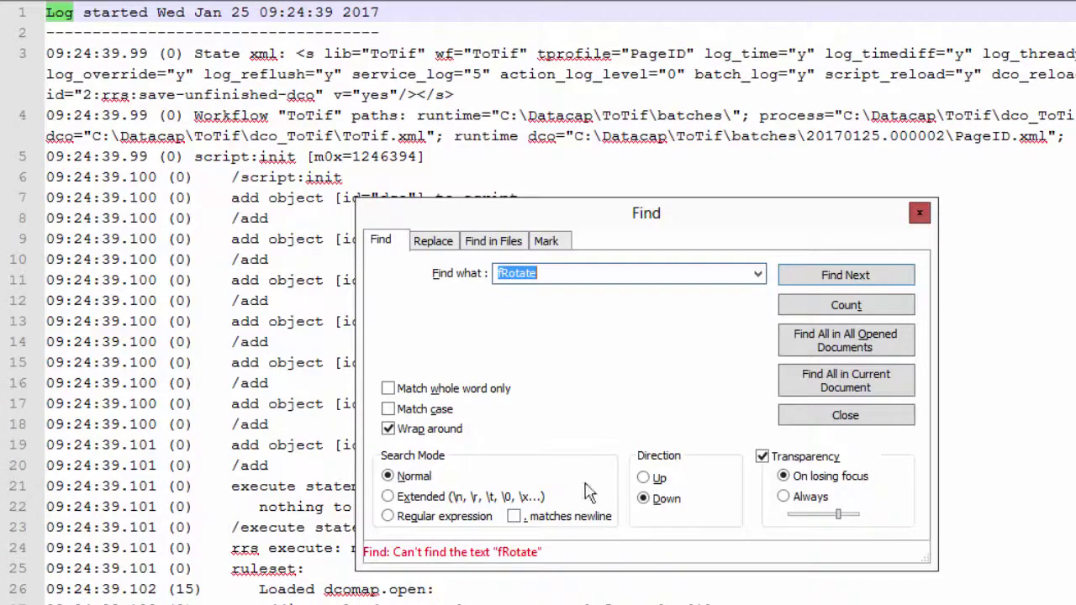
pyautogui.write('r')
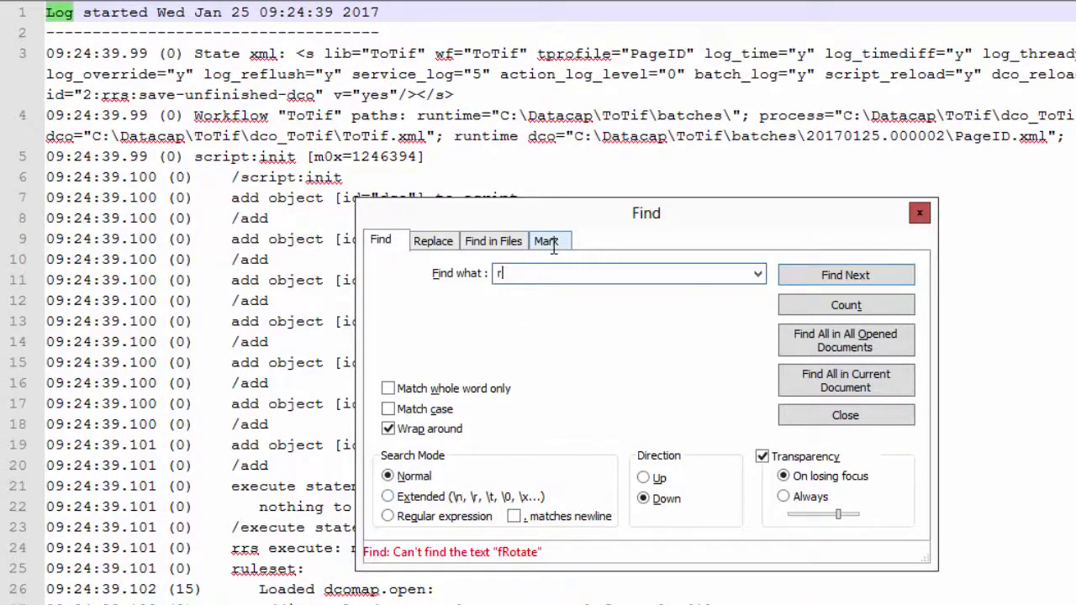
pyautogui.write('Rotate')
pyautogui.press('Return')
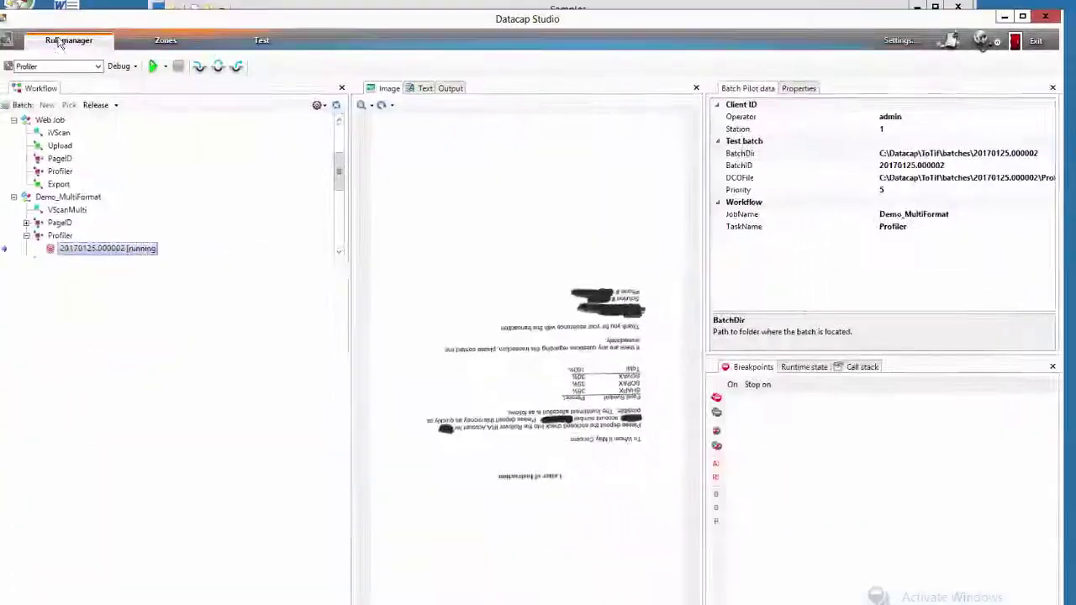
# Confirm the ruleset name RotateImage in Datacap Studio, then search the log for RotateImage
pyautogui.click(59, 42)
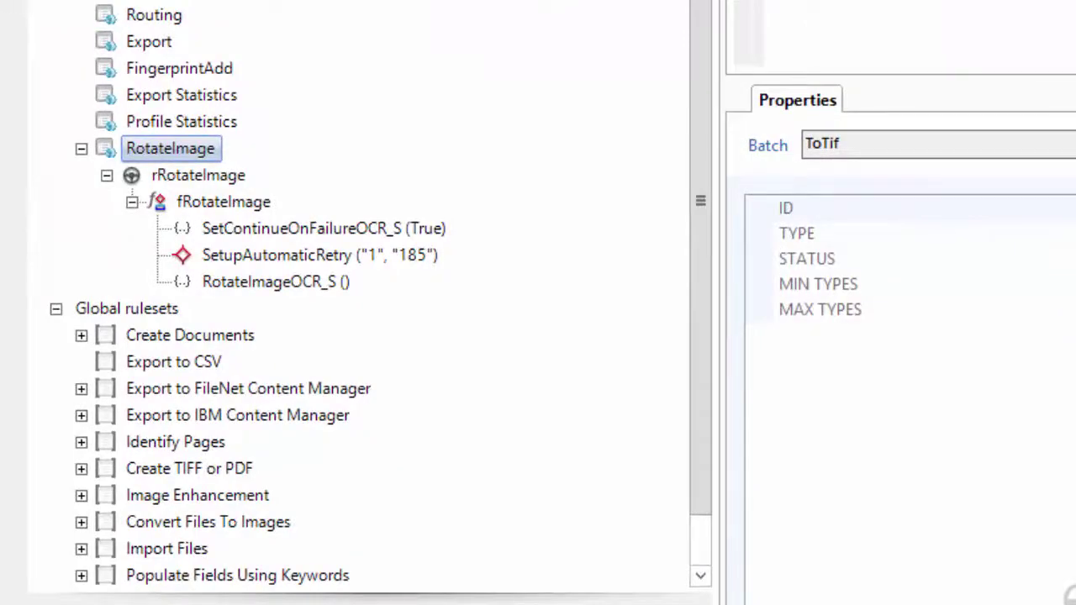
pyautogui.click(408, 155)
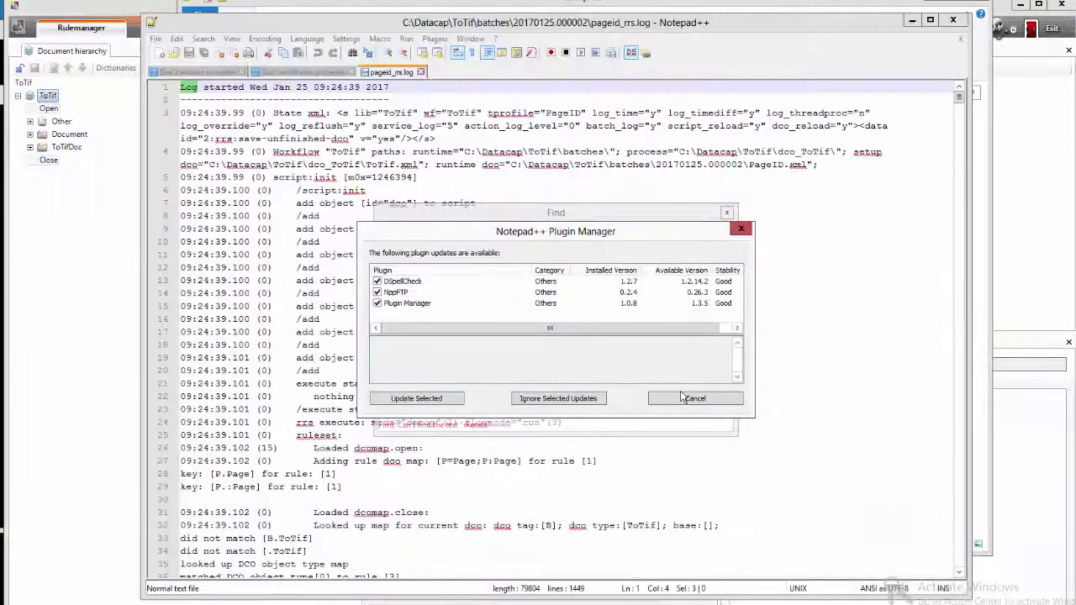
pyautogui.click(683, 398)
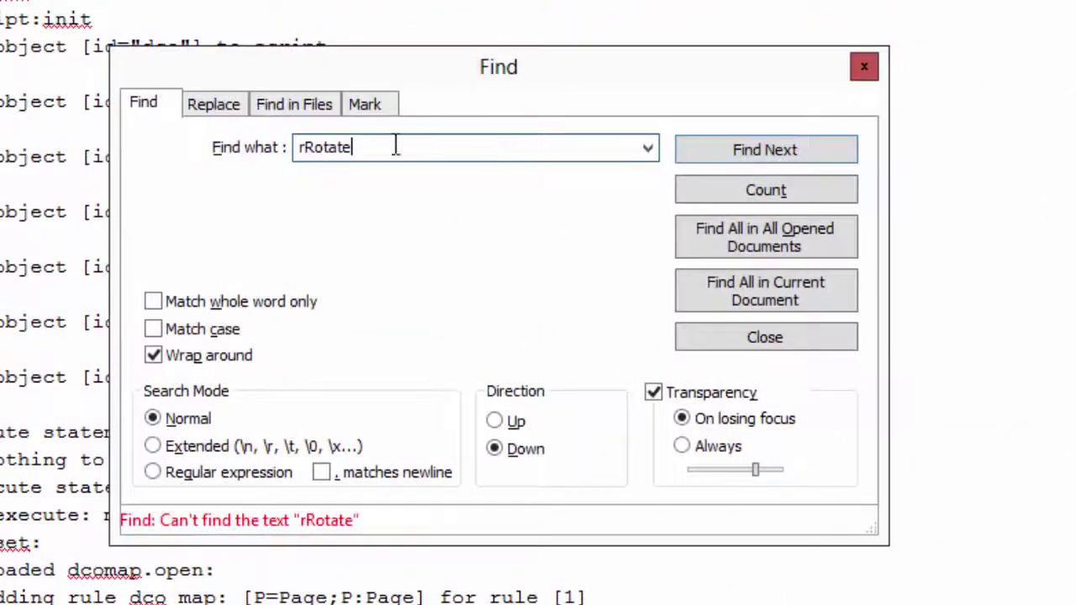
pyautogui.doubleClick(395, 147)
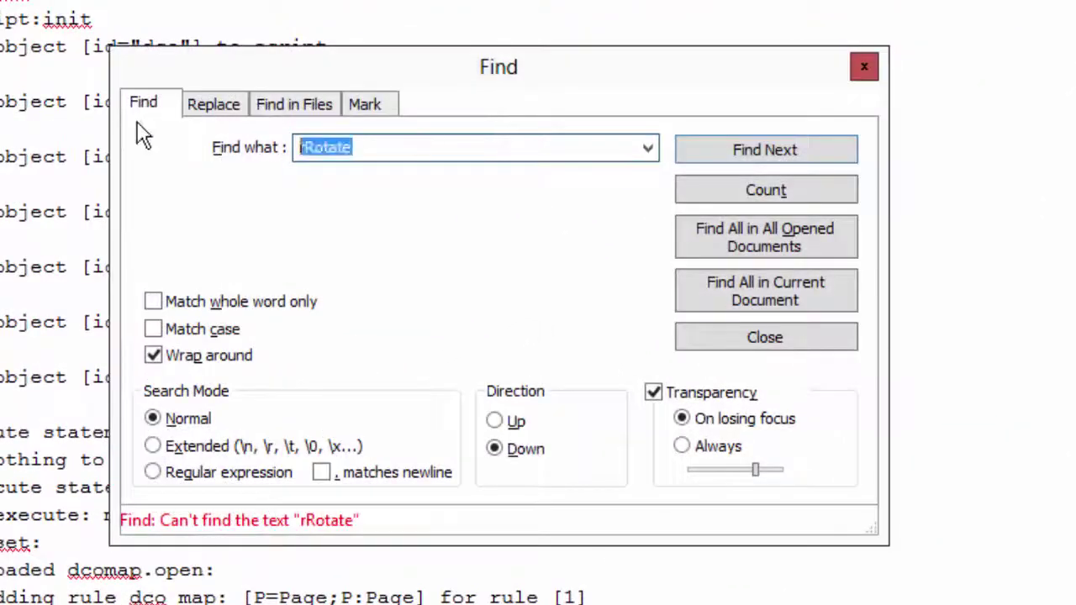
pyautogui.write('R')
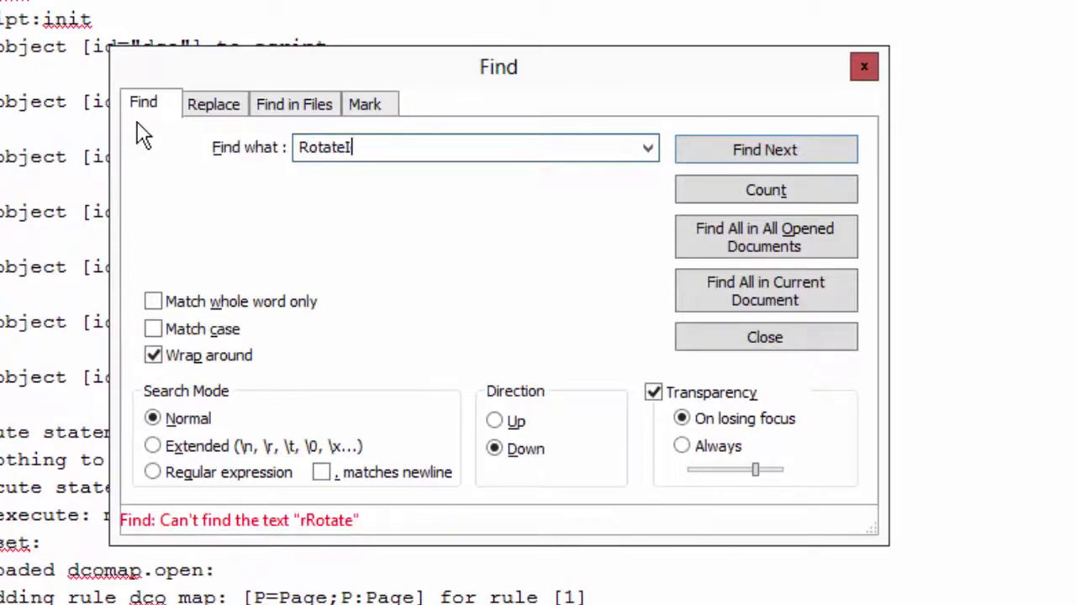
pyautogui.press('Return')
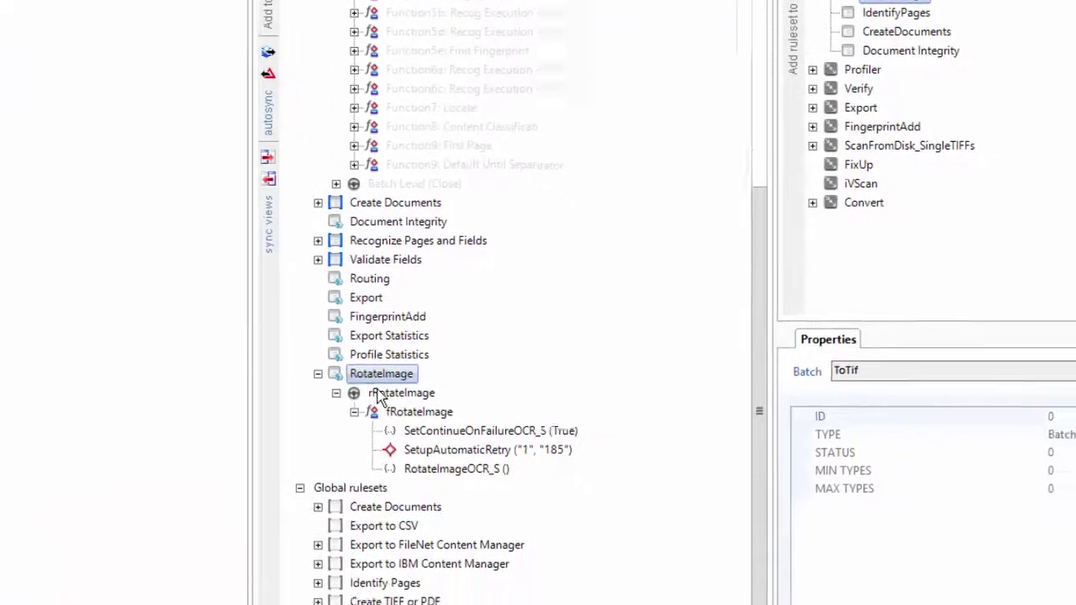
# Select the rRotateImage rule and bring up its page run conditions
pyautogui.click(445, 445)
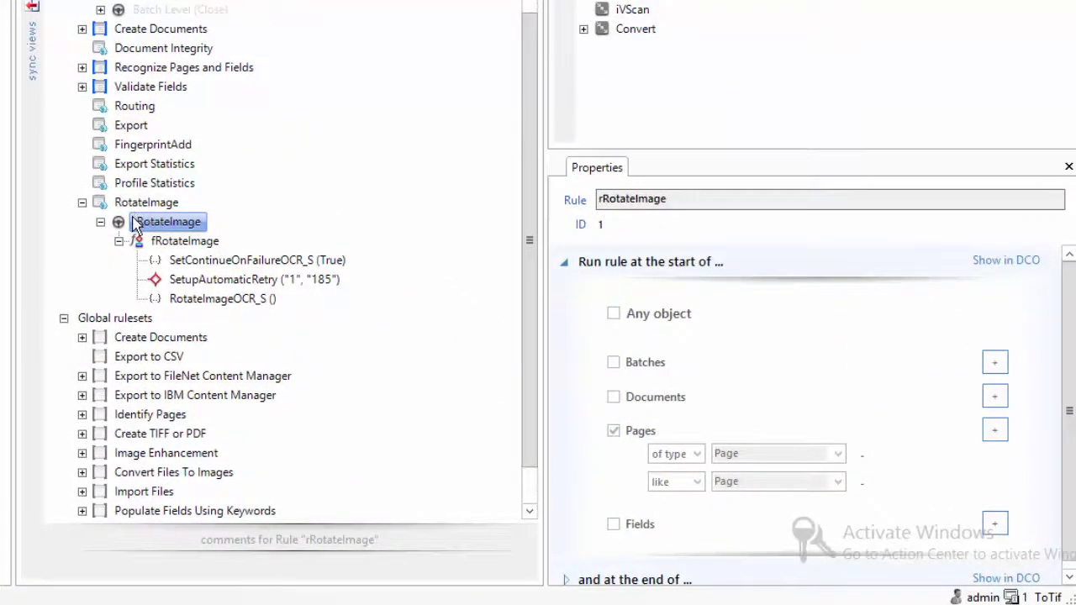
pyautogui.rightClick(137, 223)
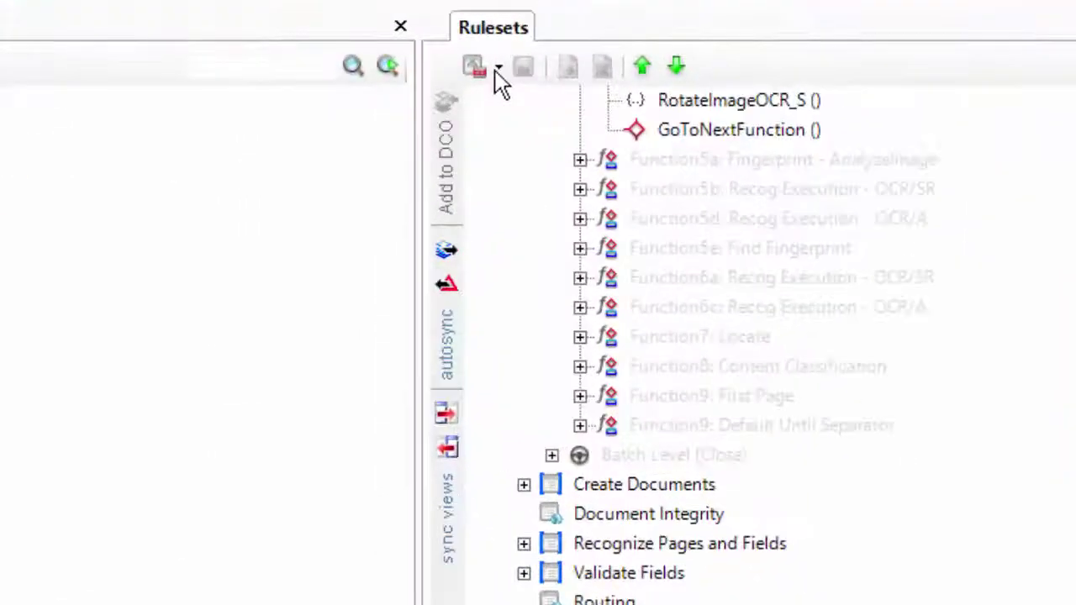
pyautogui.click(468, 60)
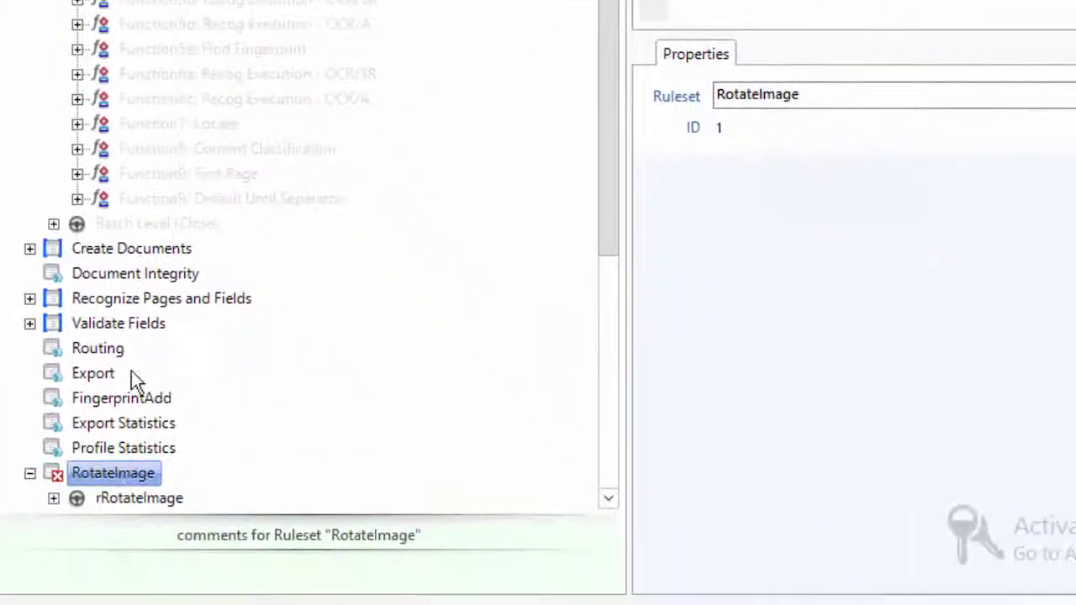
pyautogui.scroll(-2, 606, 219)
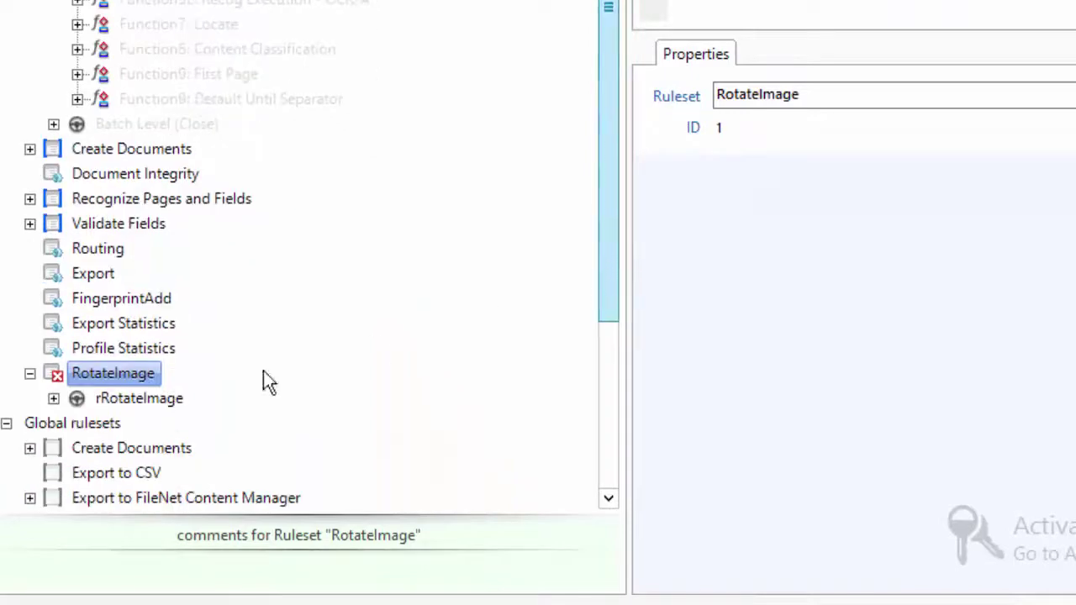
pyautogui.click(89, 398)
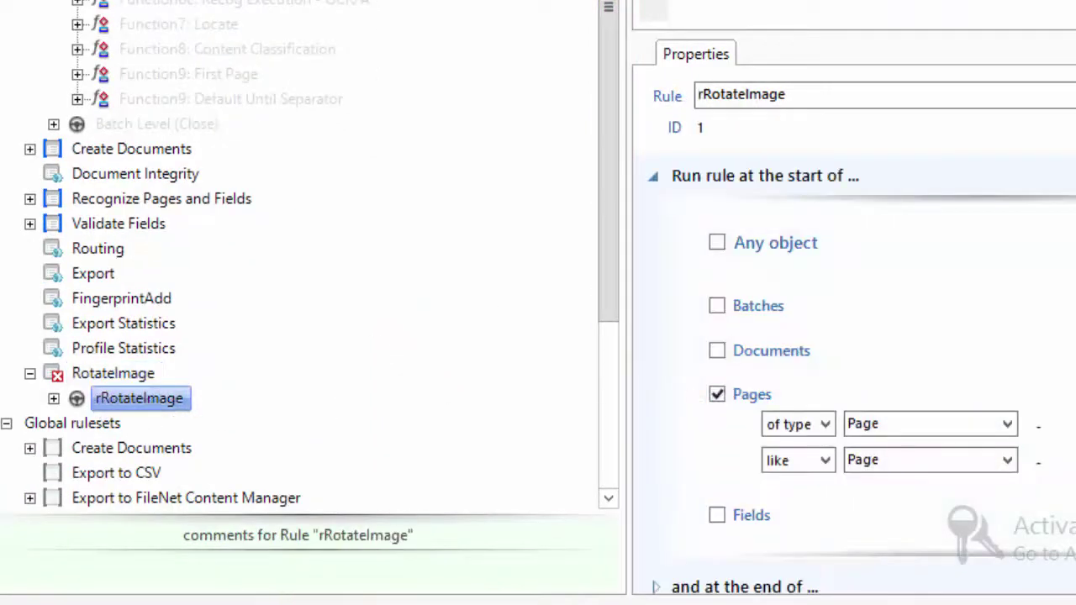
# Add a page condition of type Other to rRotateImage and publish the ruleset
pyautogui.click(1061, 362)
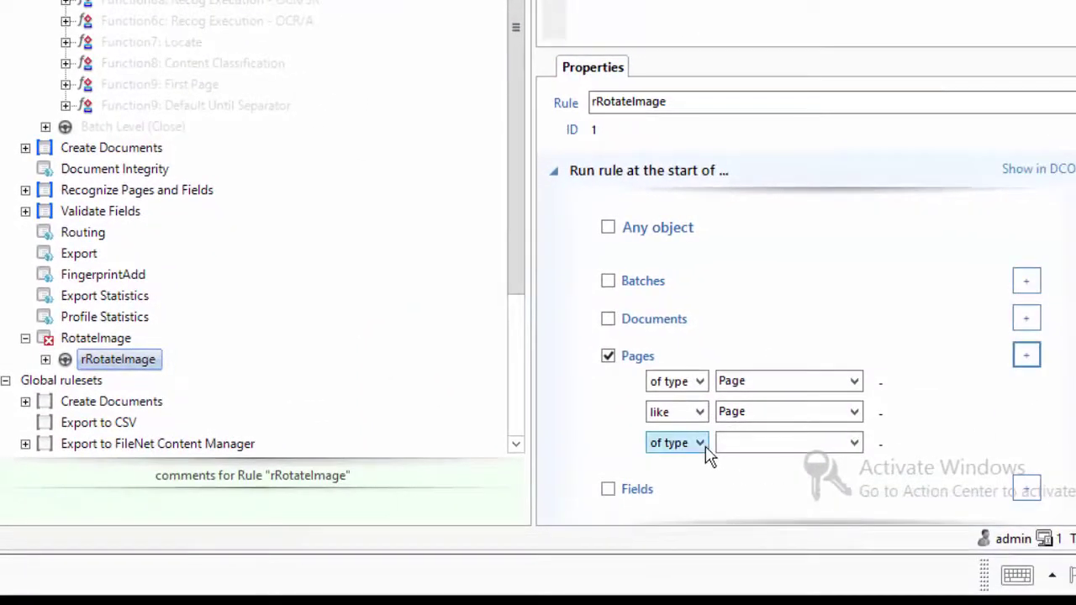
pyautogui.click(824, 444)
pyautogui.click(854, 443)
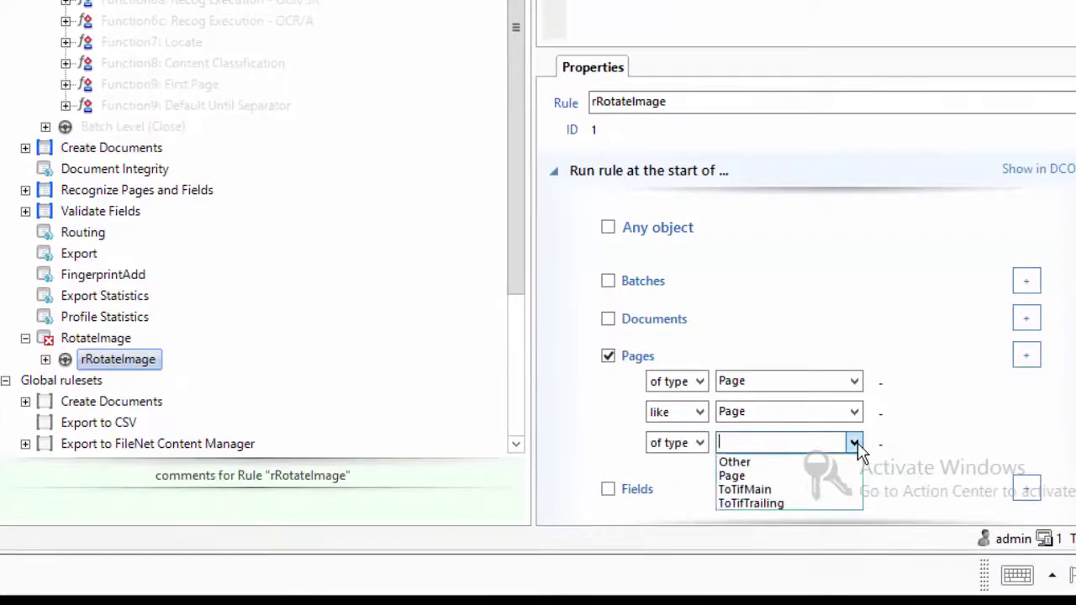
pyautogui.click(732, 461)
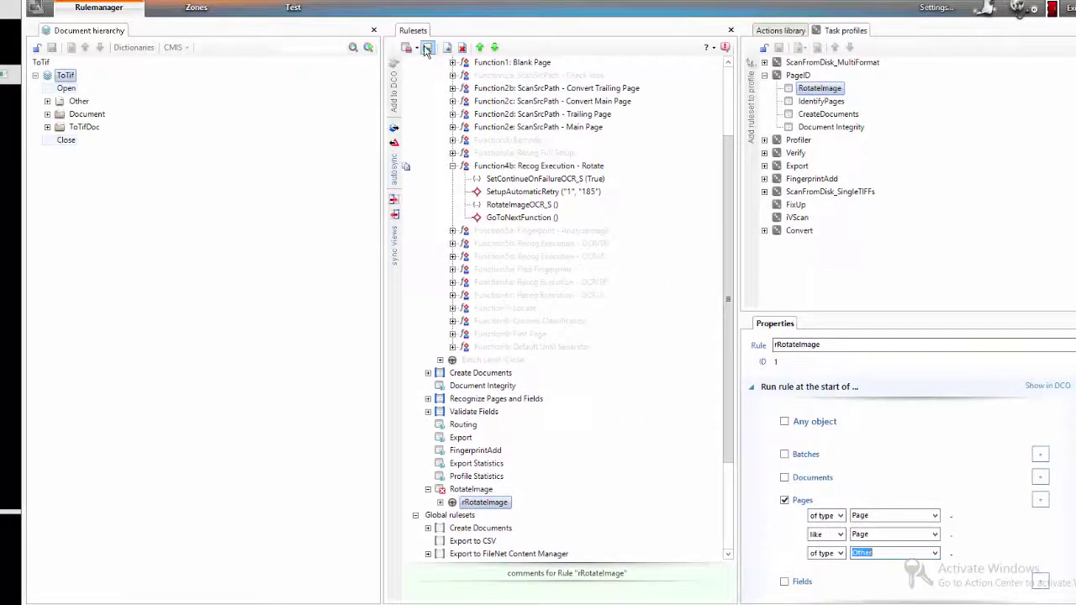
pyautogui.click(412, 48)
pyautogui.click(429, 79)
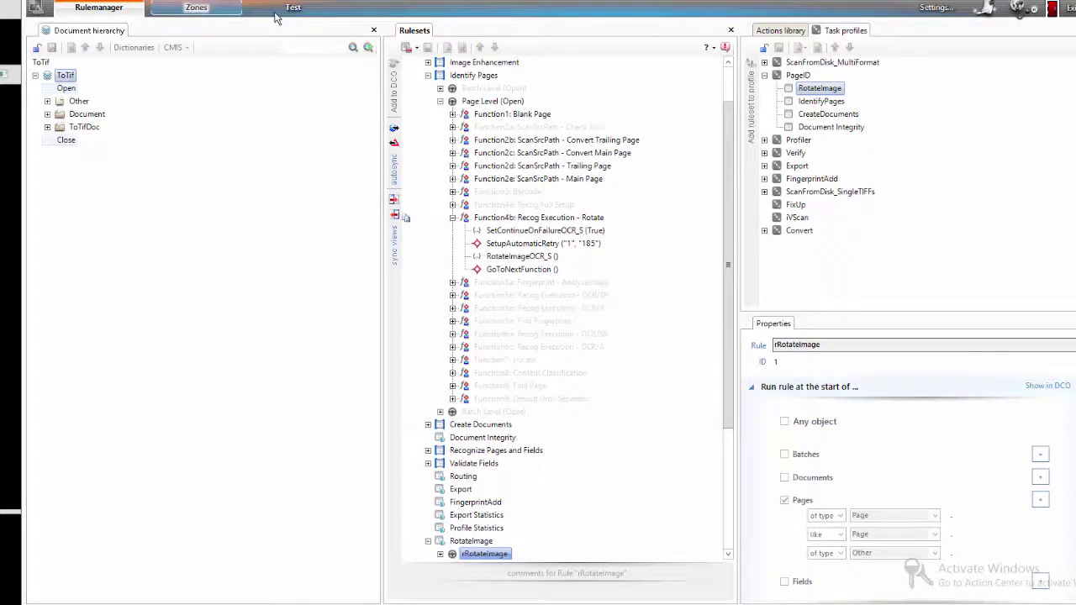
# On the Test tab, cancel the old running test batch
pyautogui.click(286, 8)
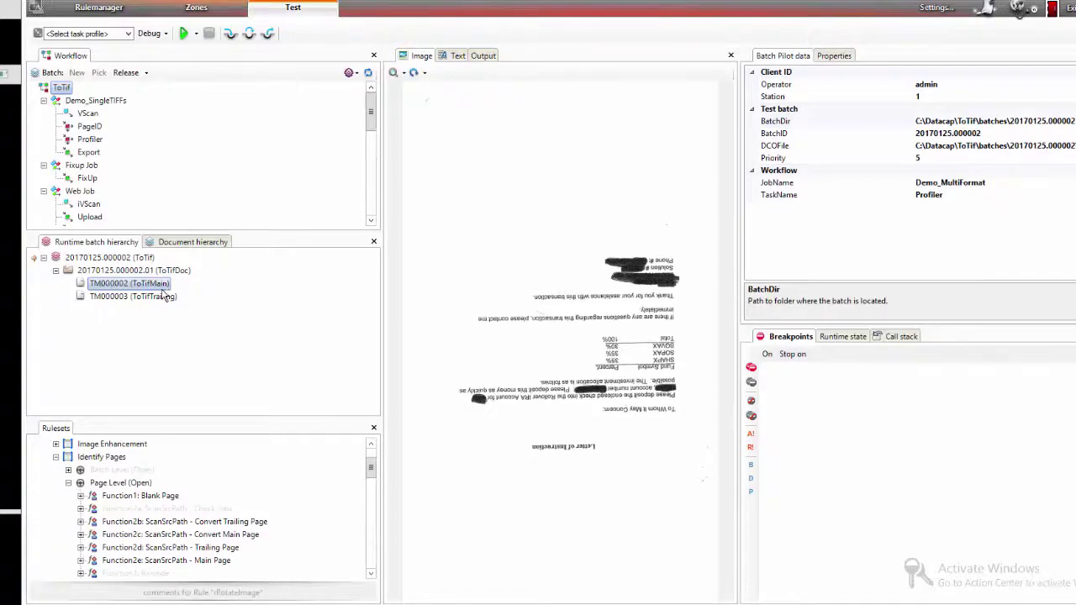
pyautogui.scroll(-5, 376, 215)
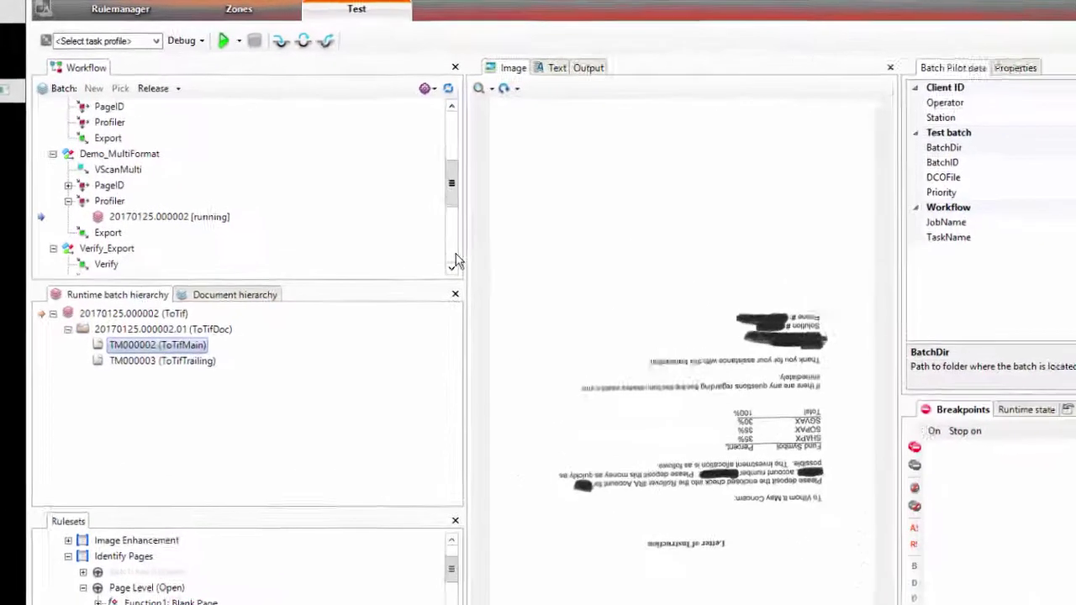
pyautogui.click(117, 176)
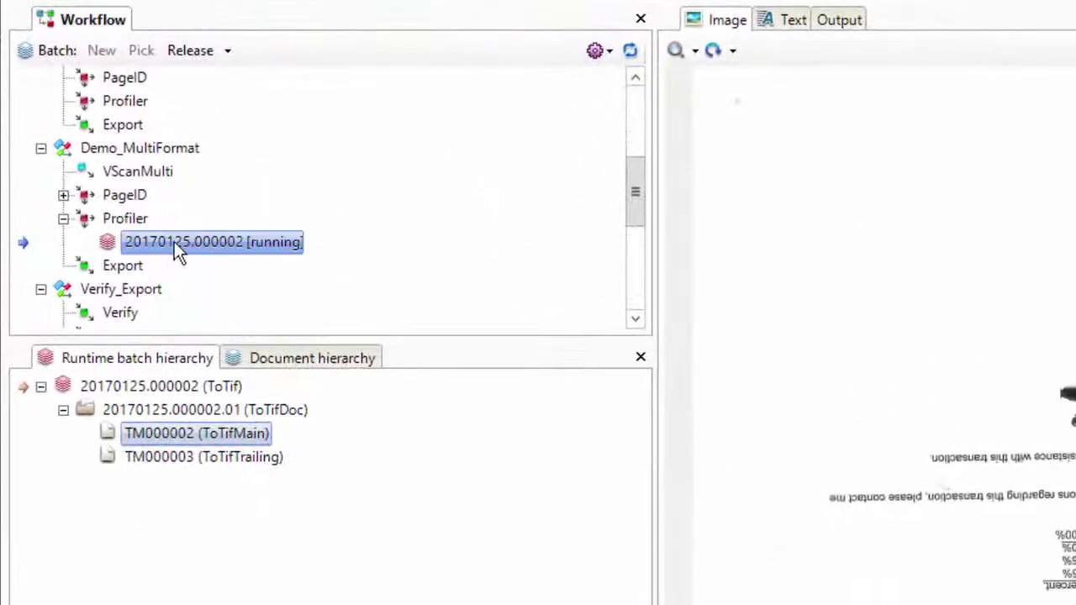
pyautogui.rightClick(173, 241)
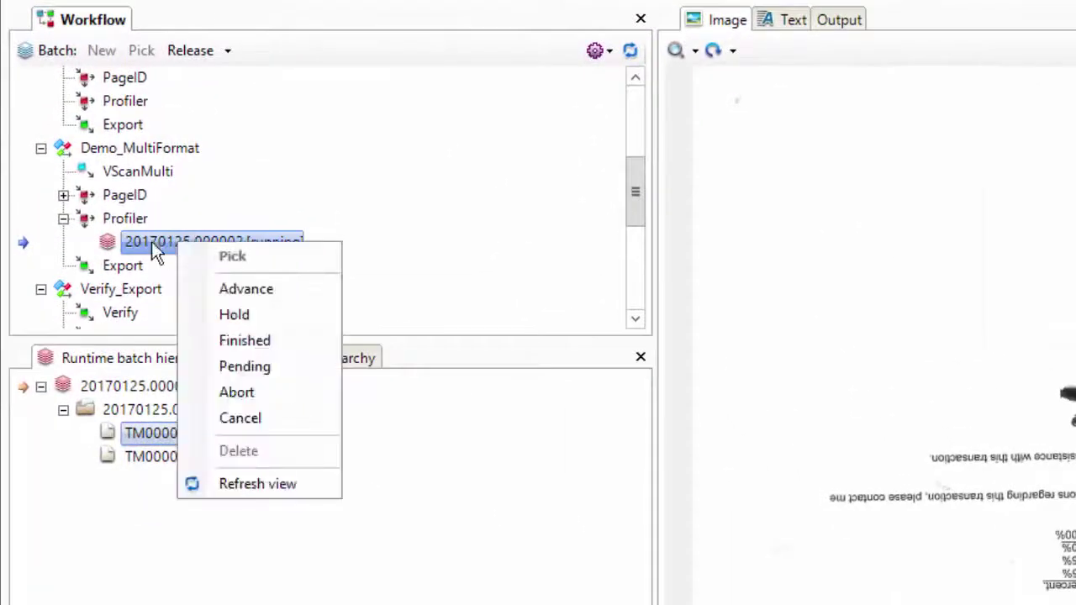
pyautogui.click(259, 418)
pyautogui.click(640, 293)
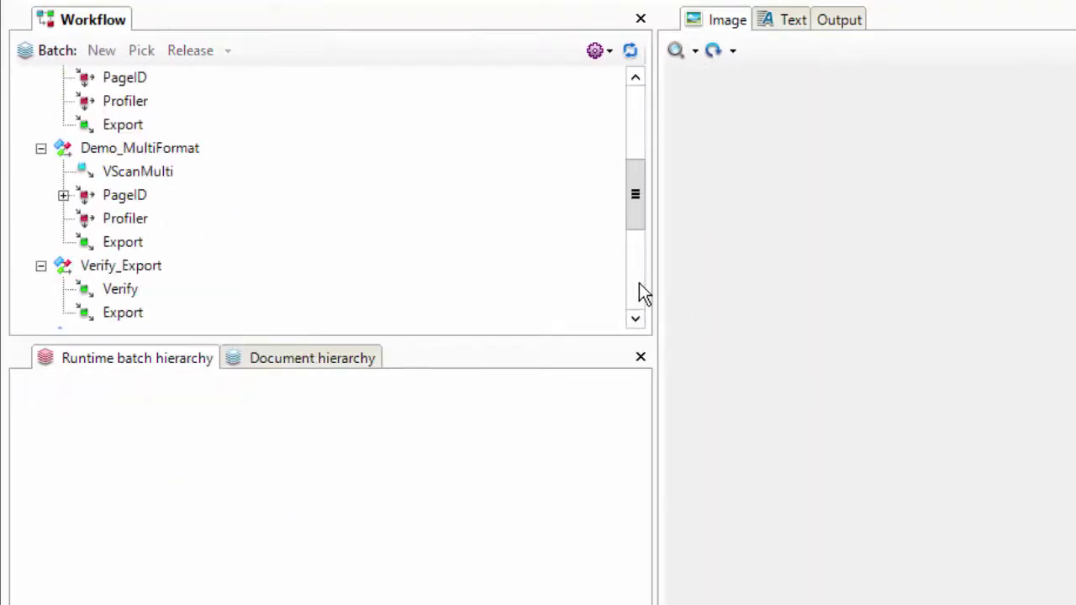
# Create a new batch at VScanMulti and scan it with the ScanFromDisk_MultiFormat profile
pyautogui.click(128, 173)
pyautogui.rightClick(130, 174)
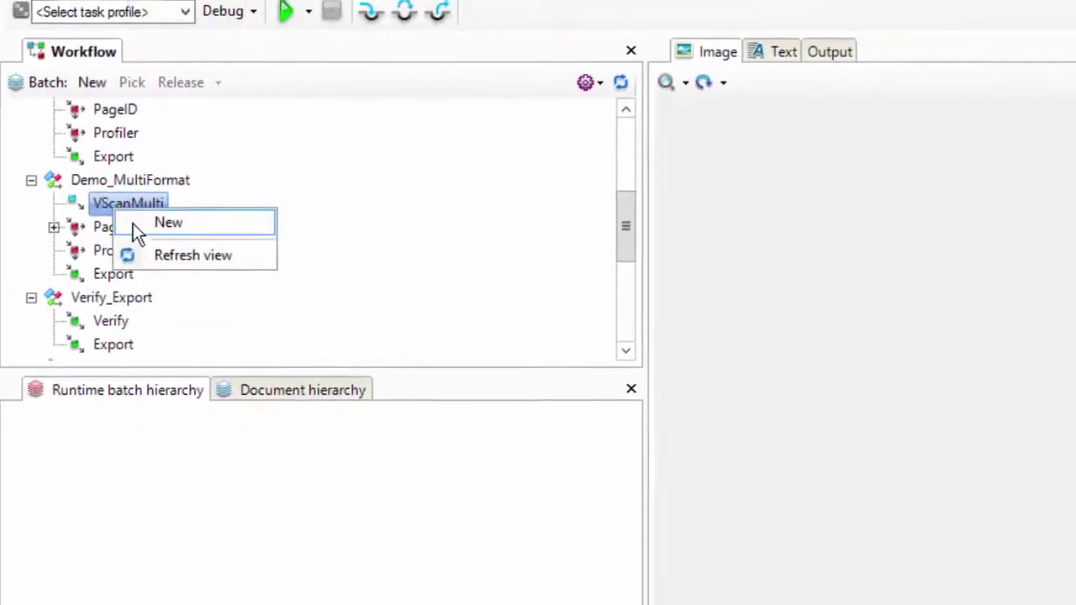
pyautogui.click(168, 192)
pyautogui.click(174, 33)
pyautogui.click(164, 65)
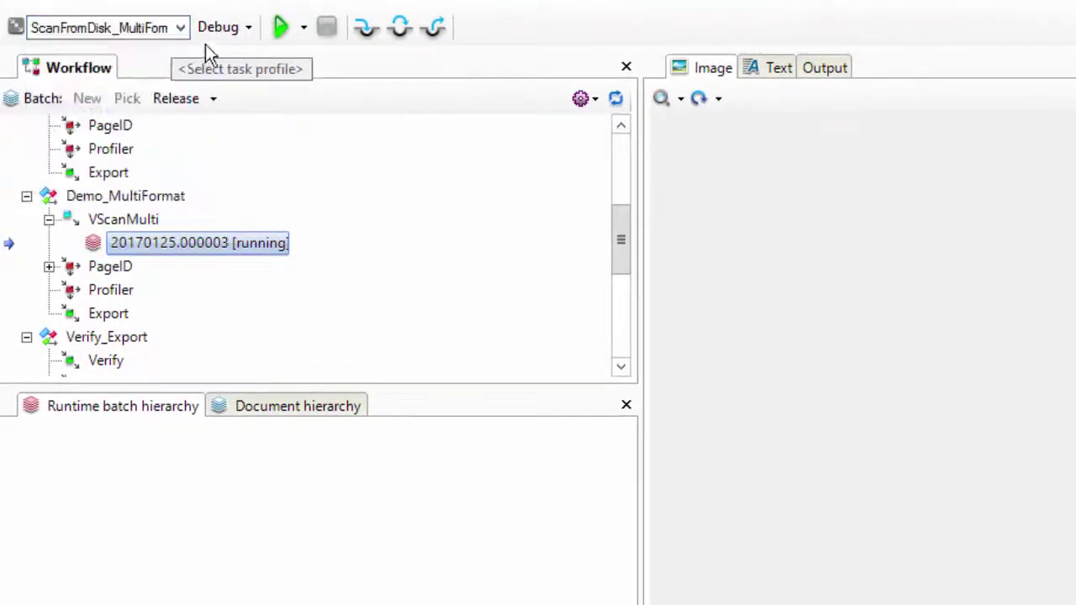
pyautogui.click(282, 27)
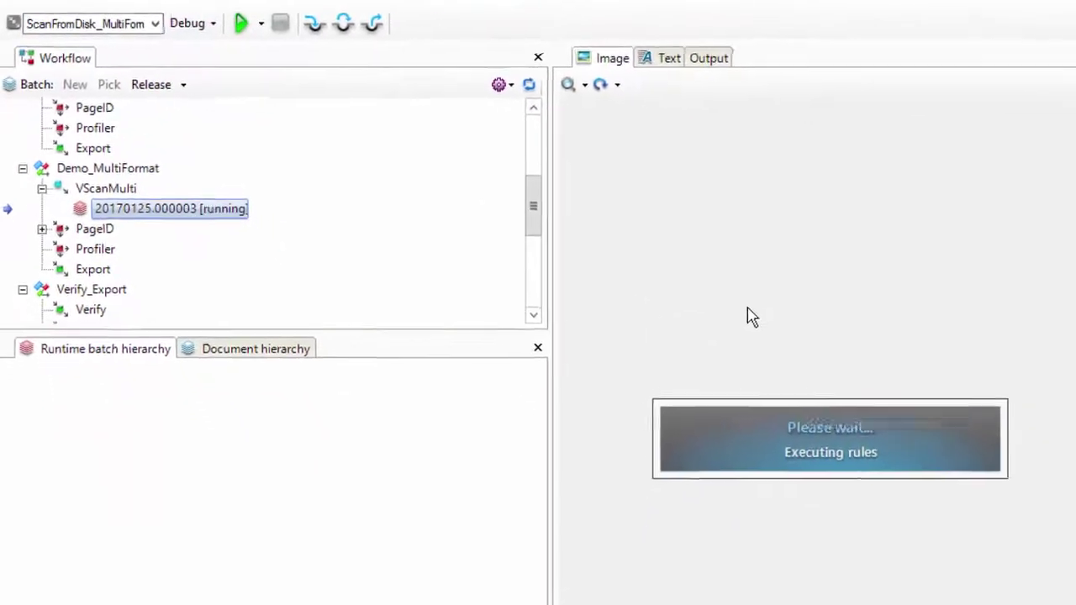
# Advance batch 20170125.000003 to PageID, run it, and check its batch folder
pyautogui.click(904, 360)
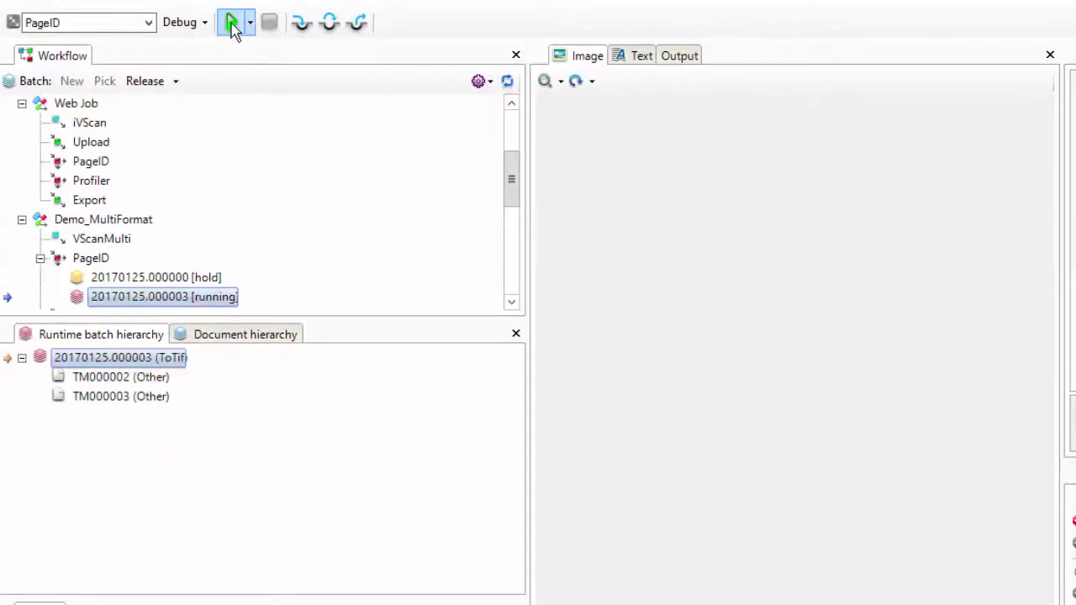
pyautogui.click(233, 24)
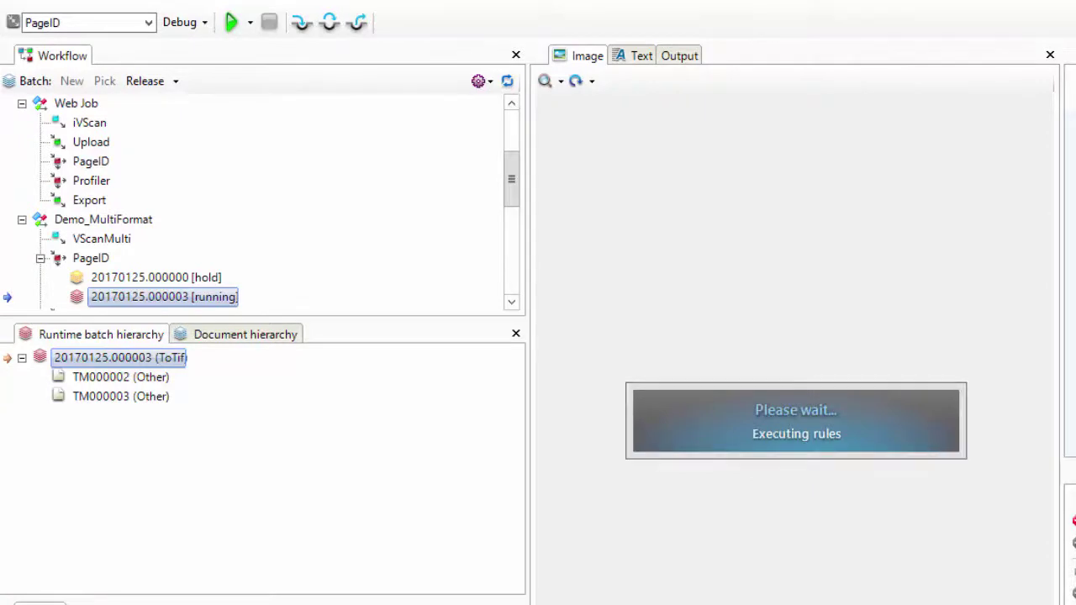
pyautogui.hotkey('alt', 'Tab')
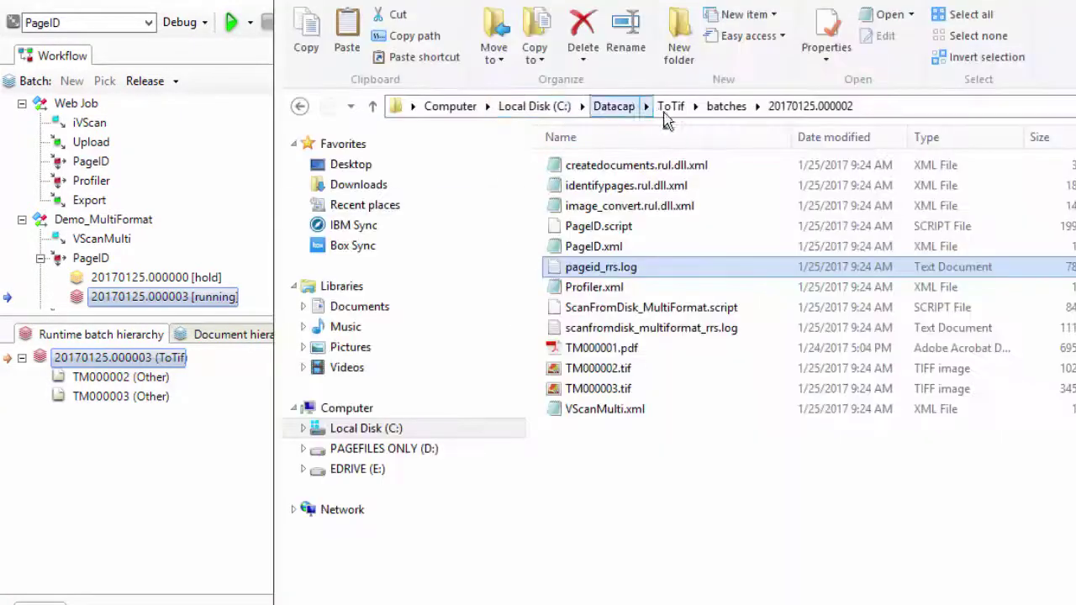
pyautogui.click(726, 106)
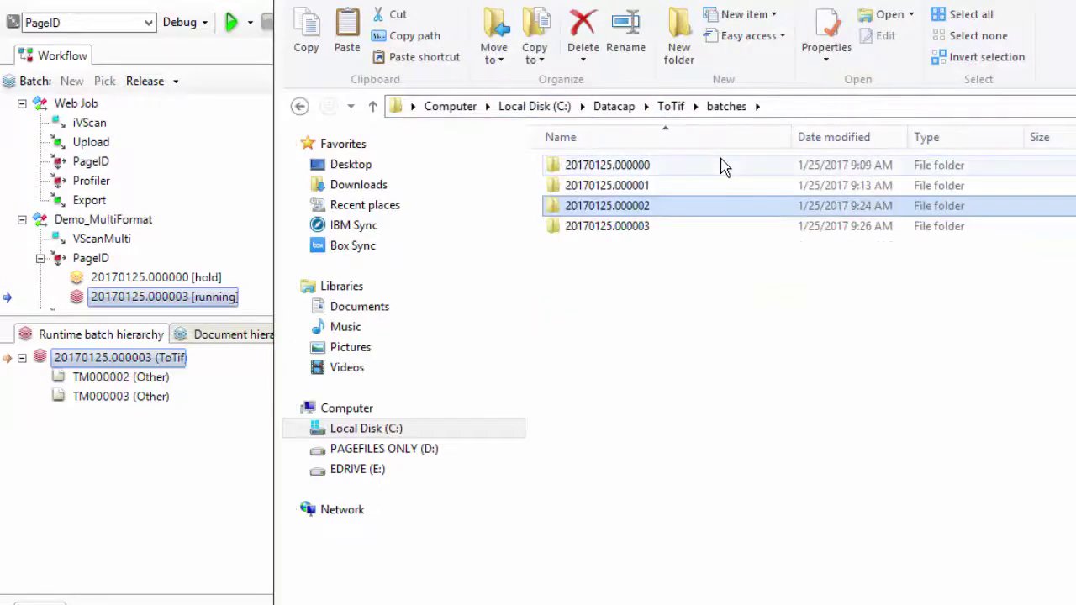
pyautogui.doubleClick(609, 232)
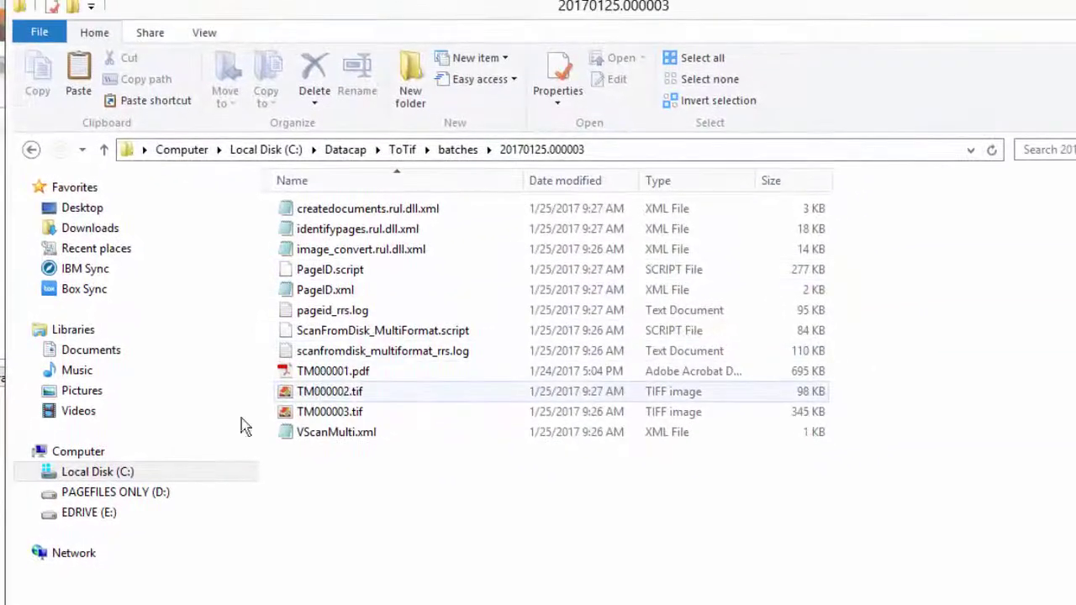
pyautogui.hotkey('alt', 'Tab')
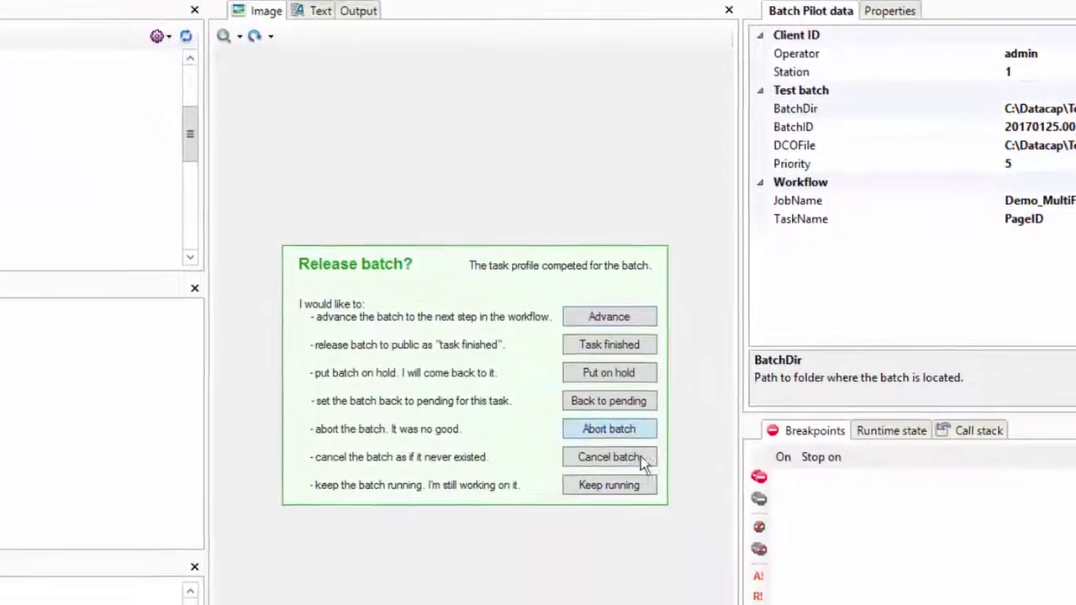
# Advance batch 20170125.000003 to Profiler and view pages TM000002 and TM000003 to confirm they're upright
pyautogui.click(562, 239)
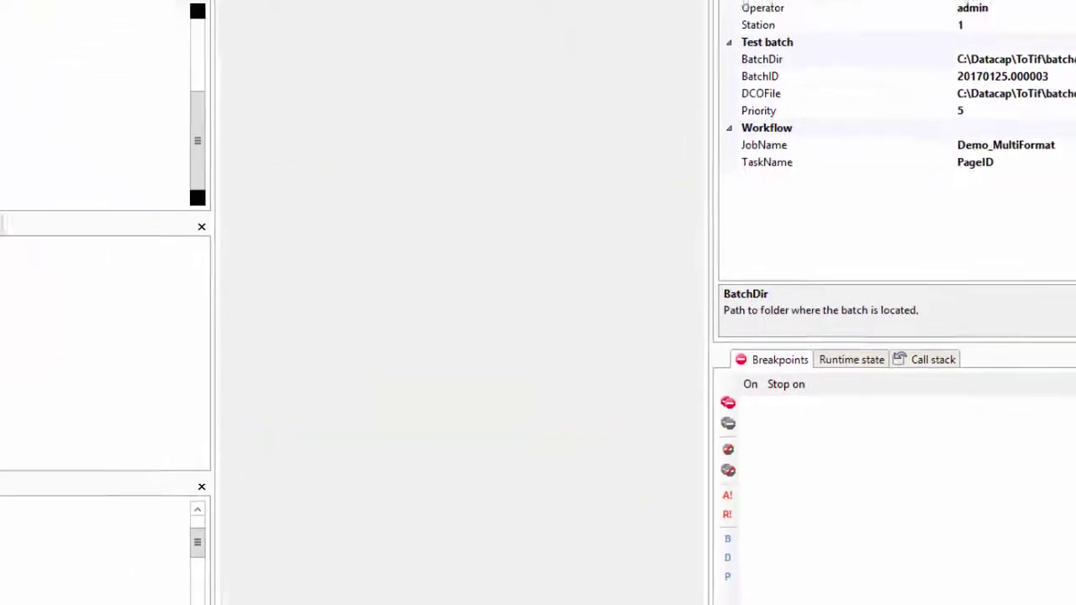
pyautogui.click(41, 340)
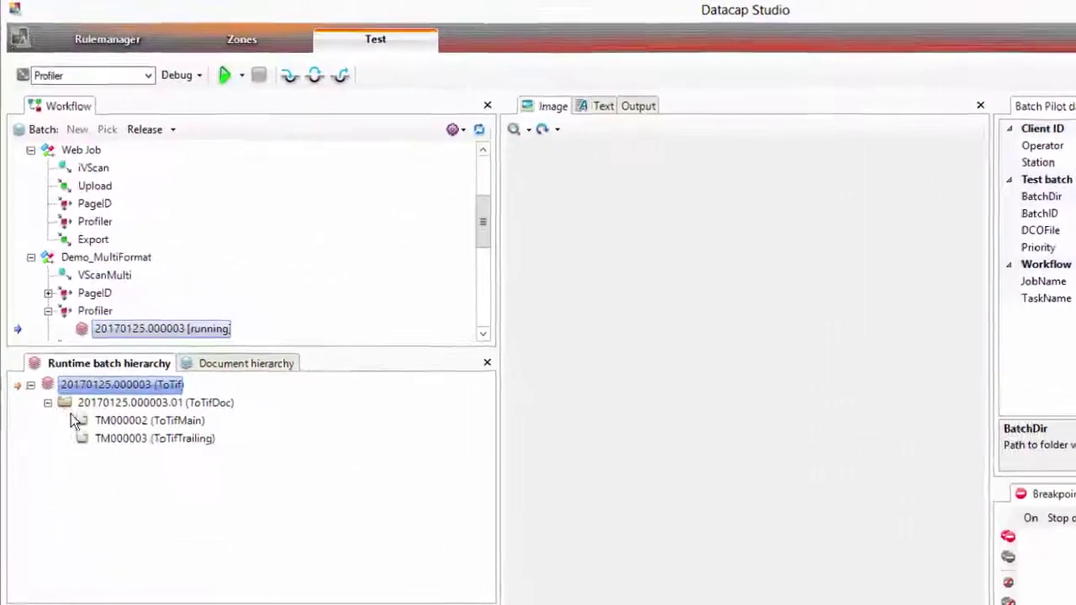
pyautogui.click(97, 355)
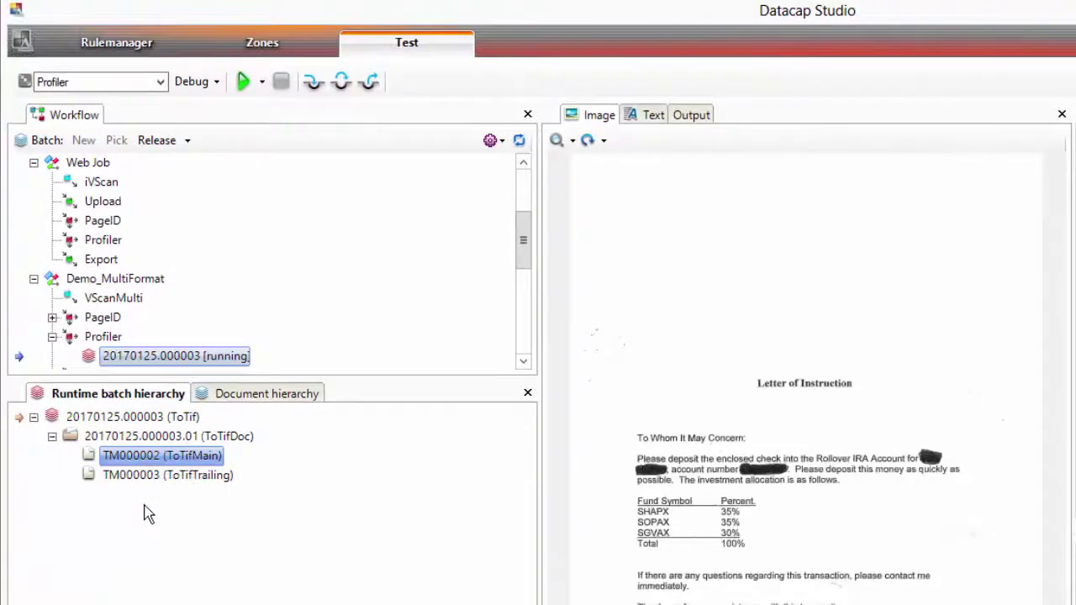
pyautogui.click(147, 477)
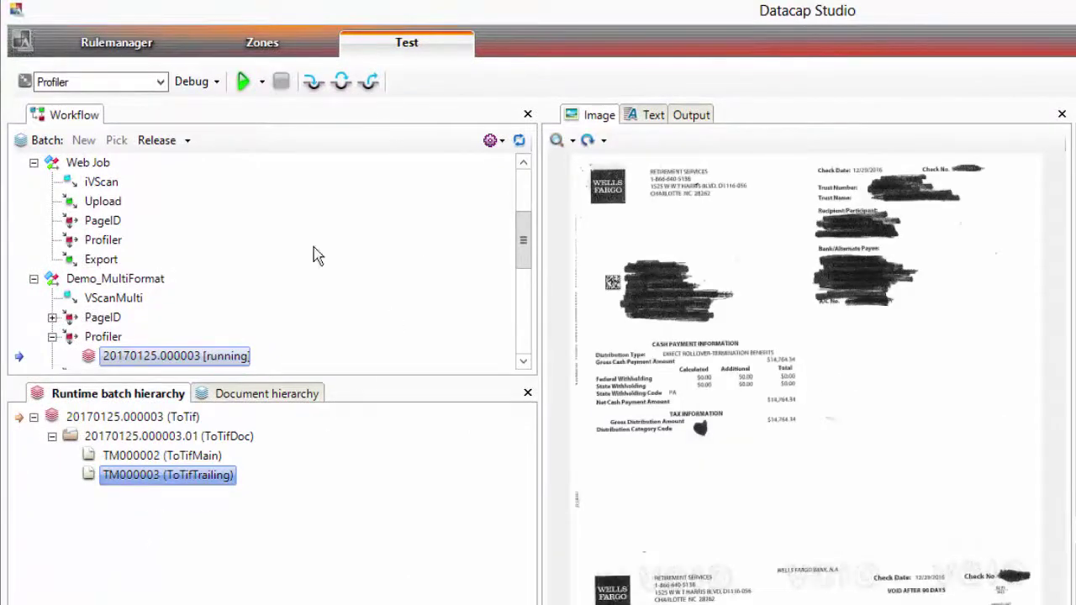
pyautogui.click(138, 454)
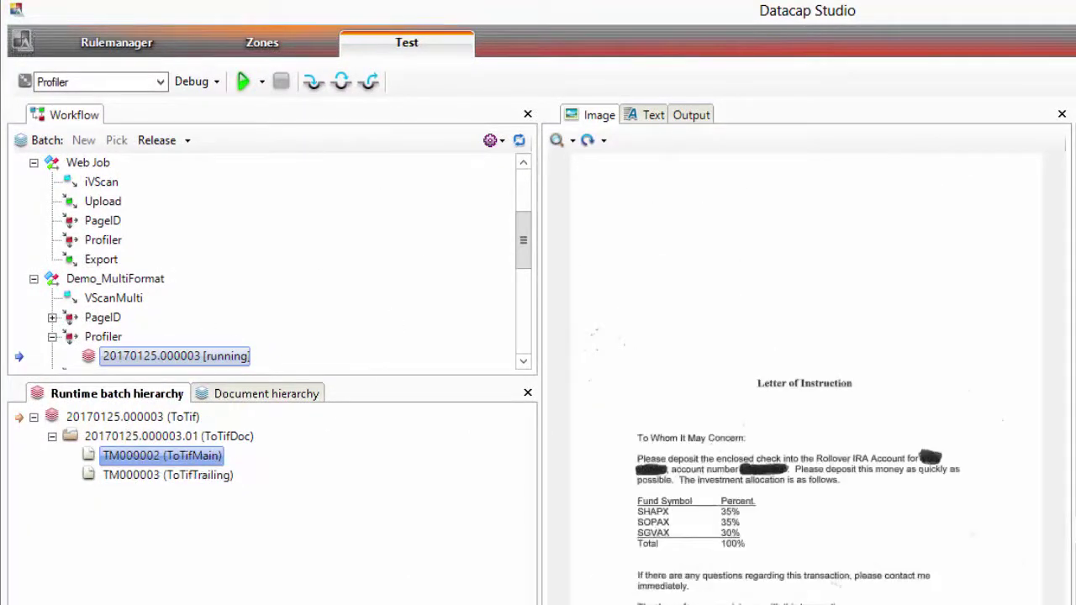